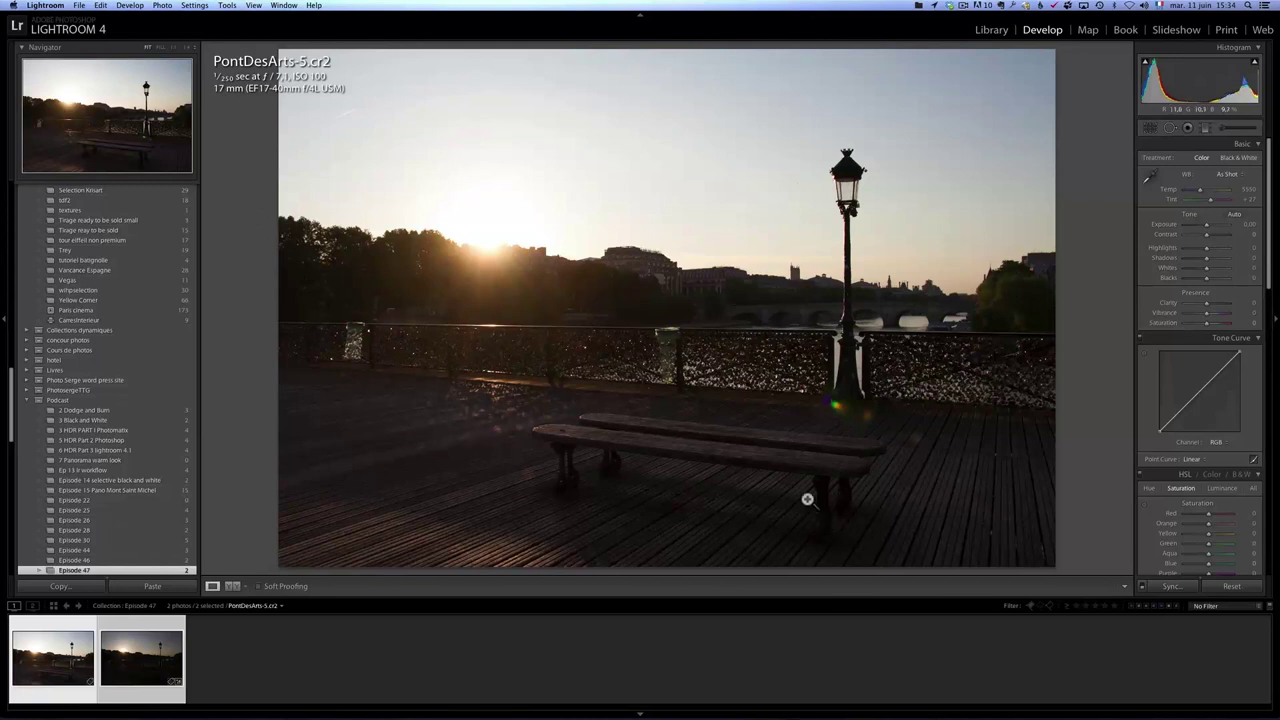
Cycle the info overlay and load the darker PontDesArts-6 exposure in Develop
key("i")
key("i")
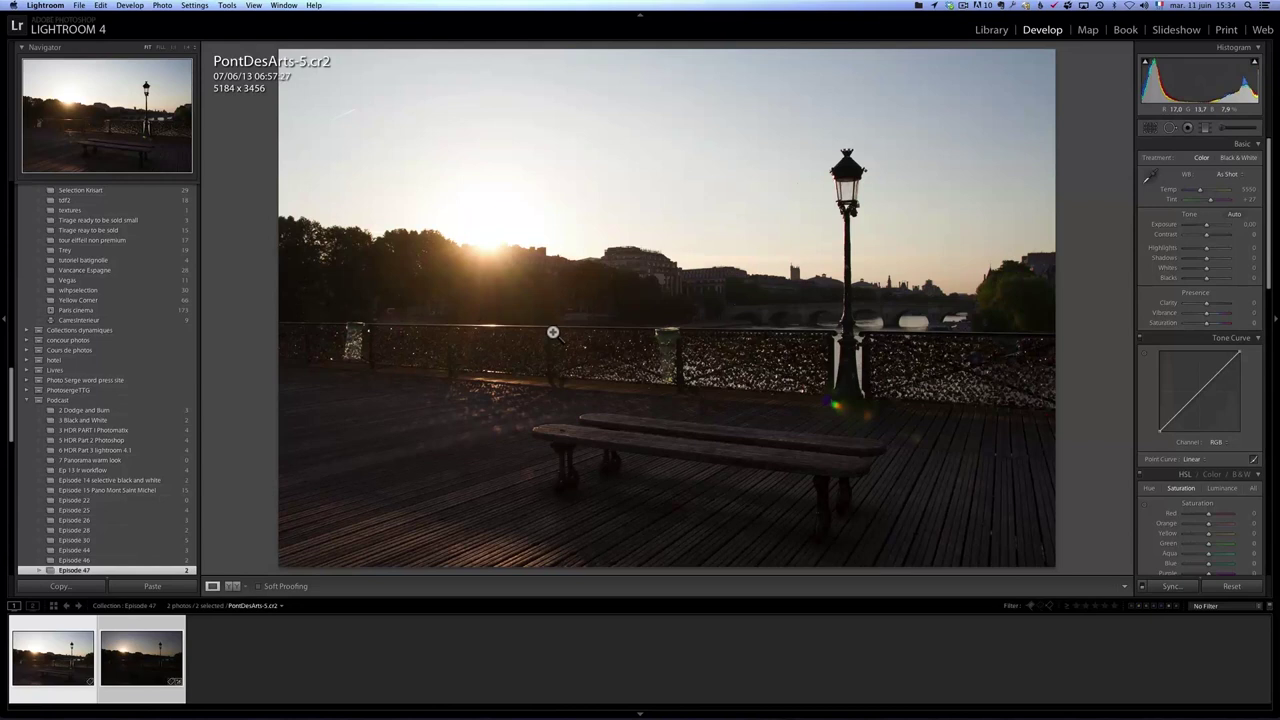
left_click(362, 645)
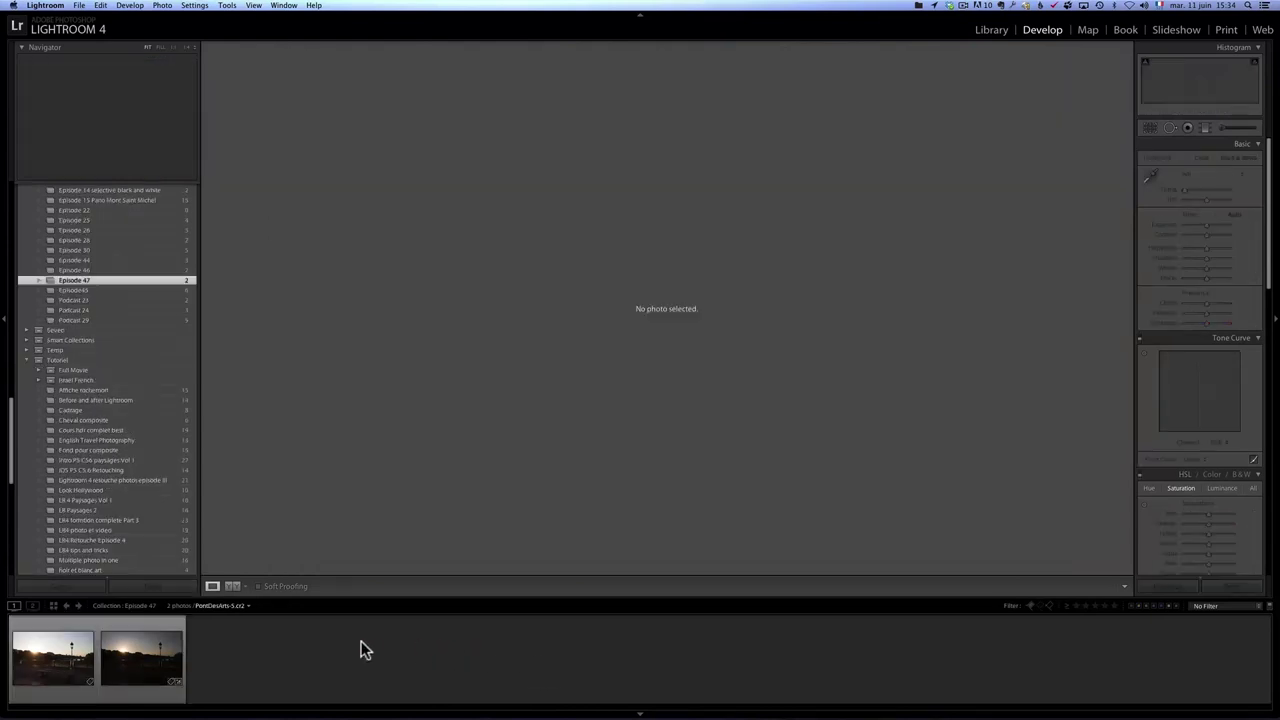
left_click(57, 668)
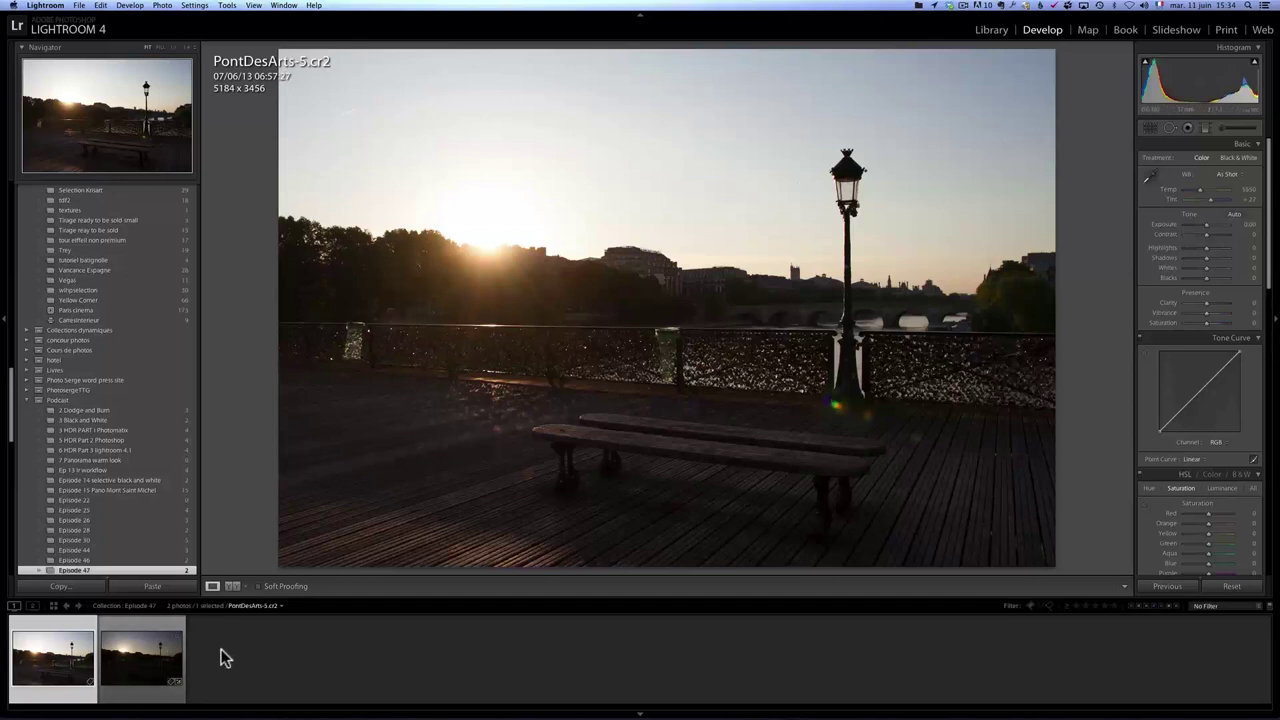
left_click(148, 667)
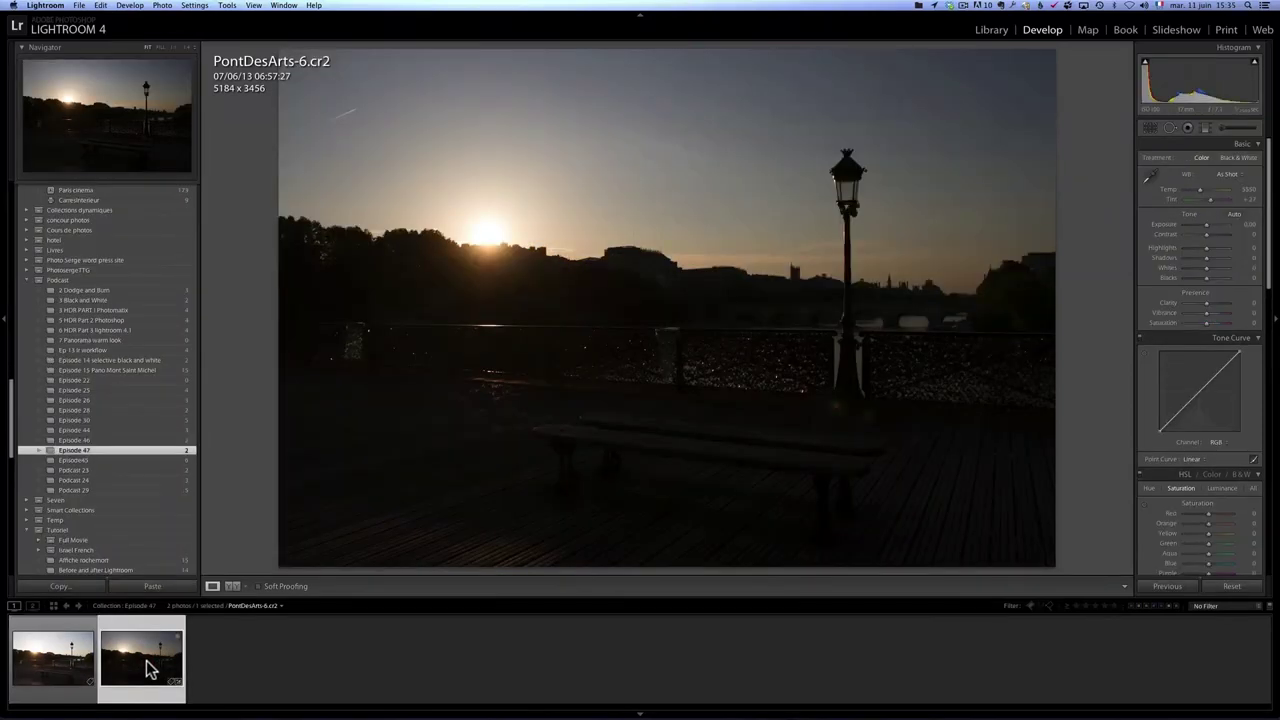
Back on PontDesArts-5, set Shadows to +100 and Highlights to -100
left_click(70, 665)
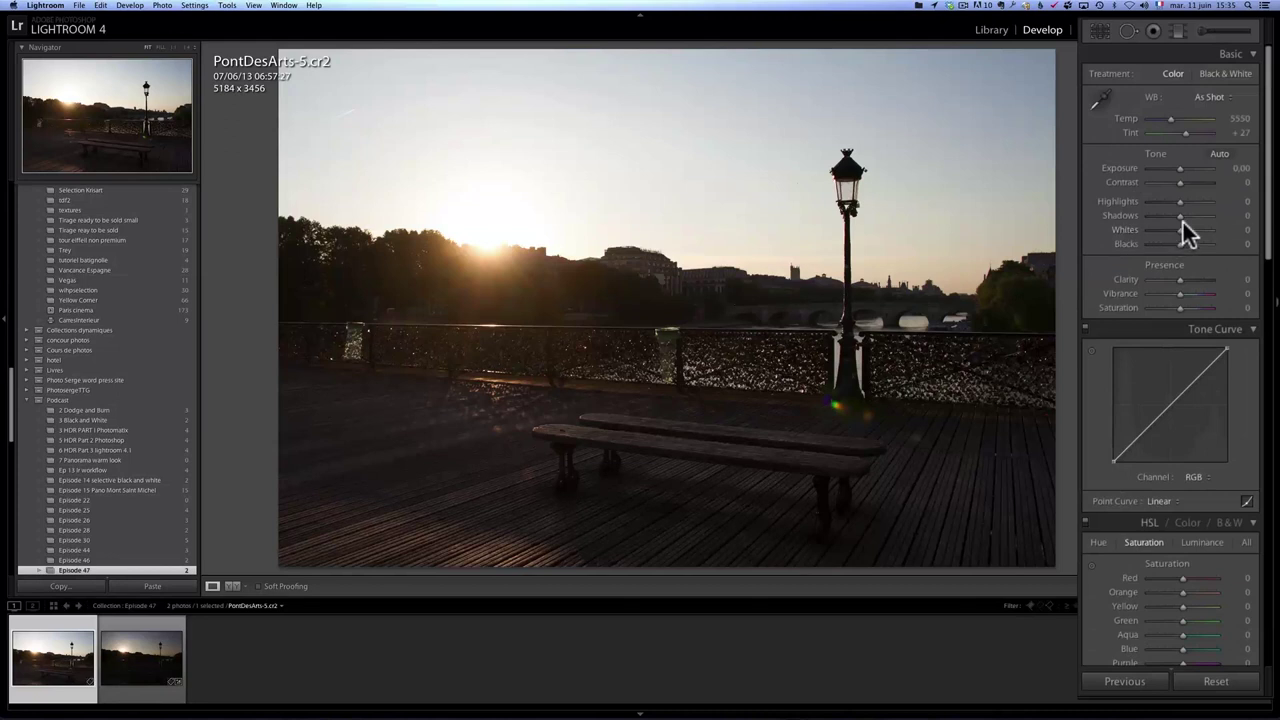
mouse_move(1180, 216)
left_mouse_down()
mouse_move(1220, 215)
mouse_move(1183, 218)
left_mouse_up()
left_click_drag(1182, 215, 1222, 216)
left_click_drag(1180, 201, 1103, 206)
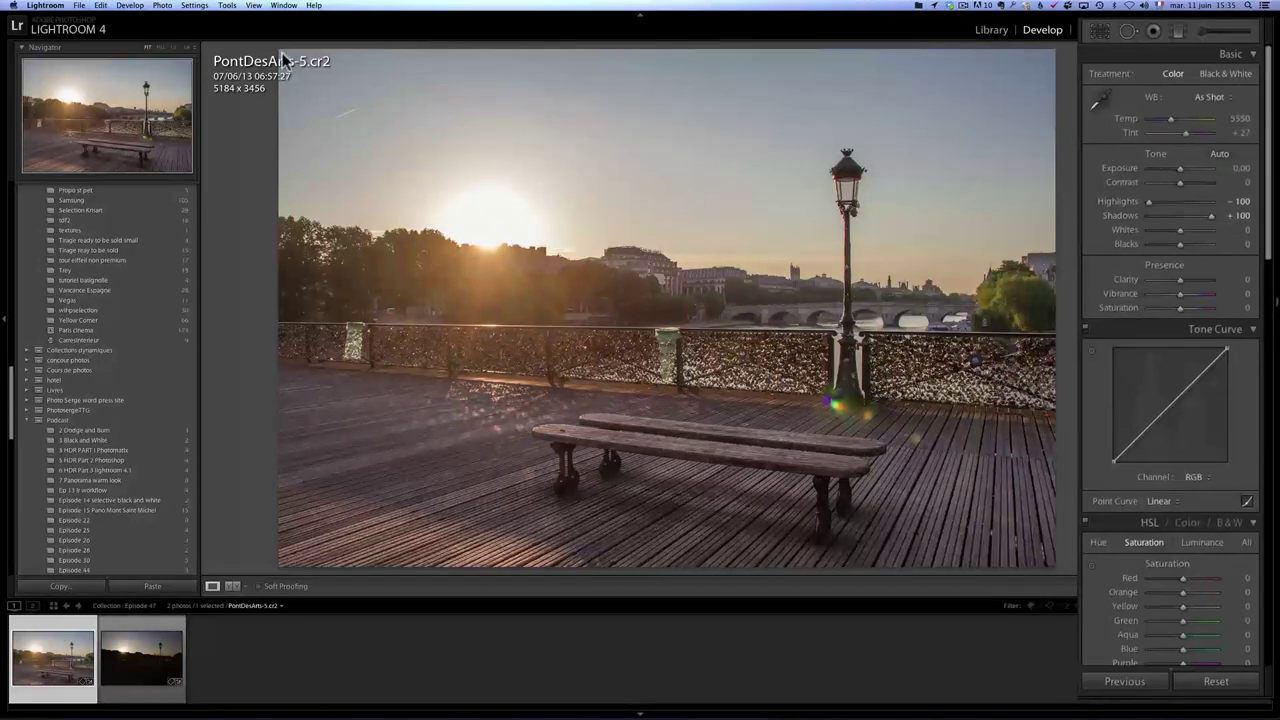
Add a reset Graduated Filter at Exposure -1.30, dragged down from the top of the sky
left_click(1178, 32)
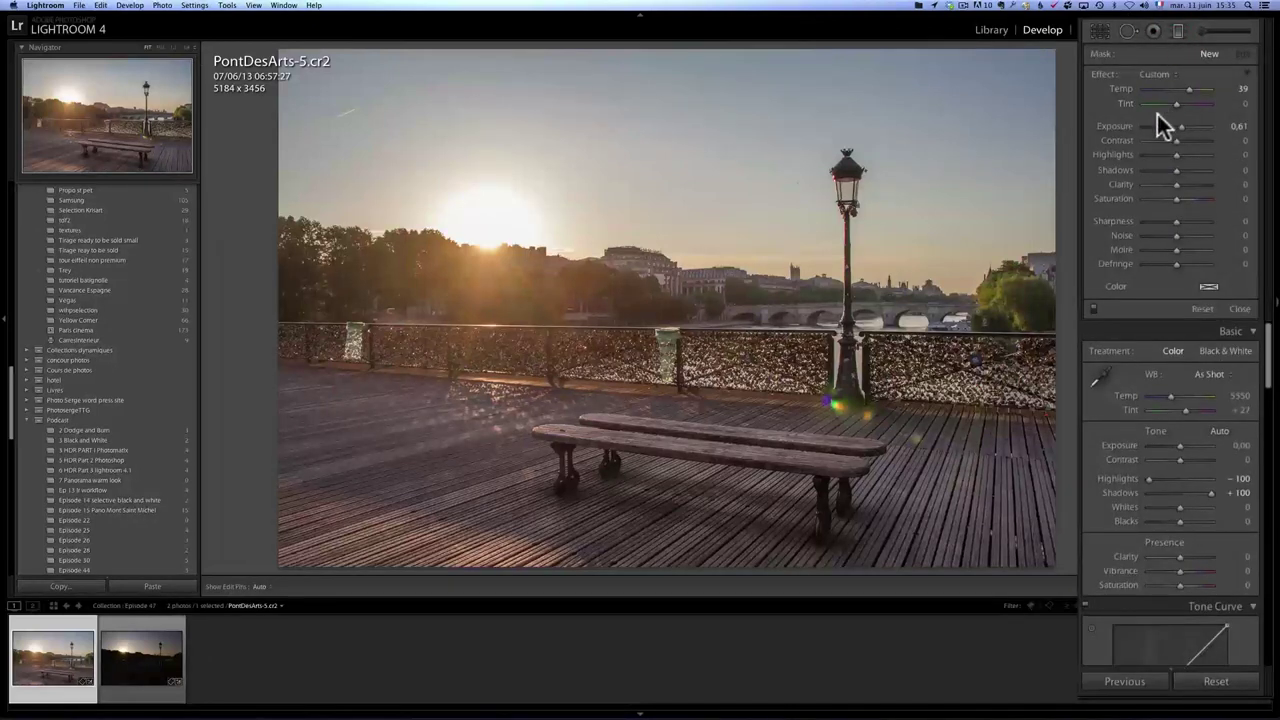
key("alt")
left_click(1101, 74, "alt")
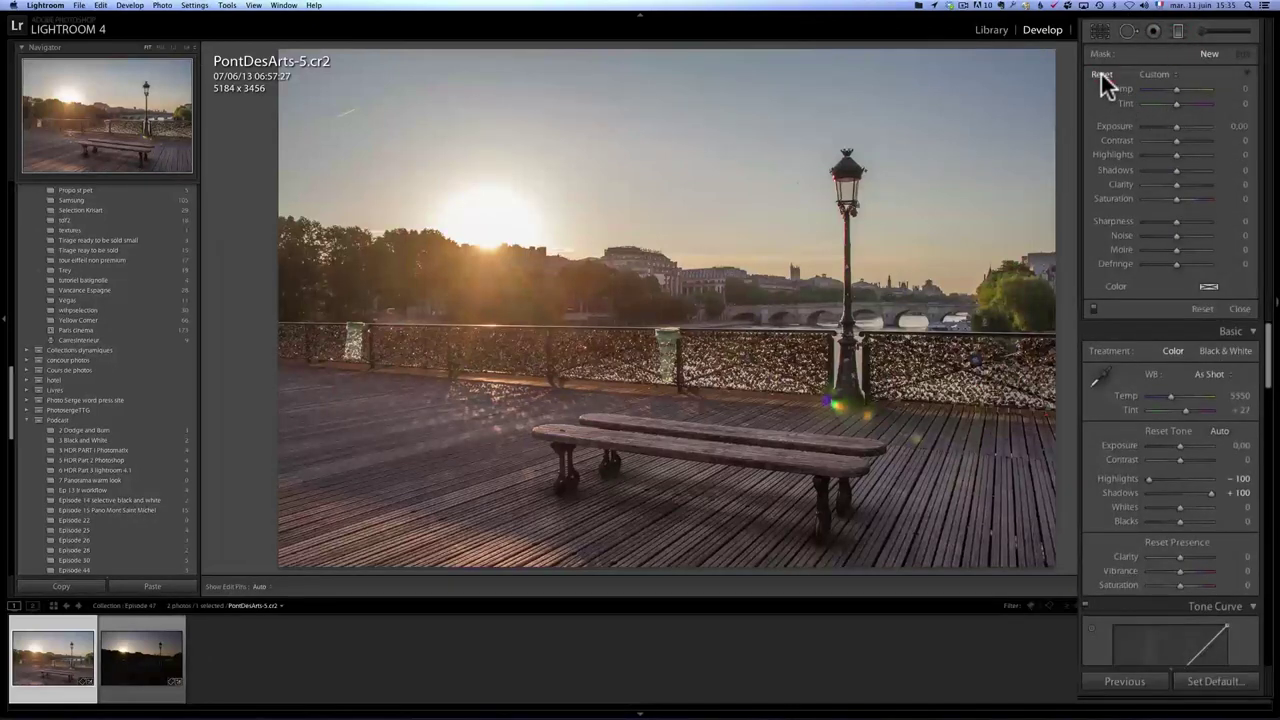
left_click_drag(1177, 126, 1166, 127)
left_click_drag(702, 158, 700, 320)
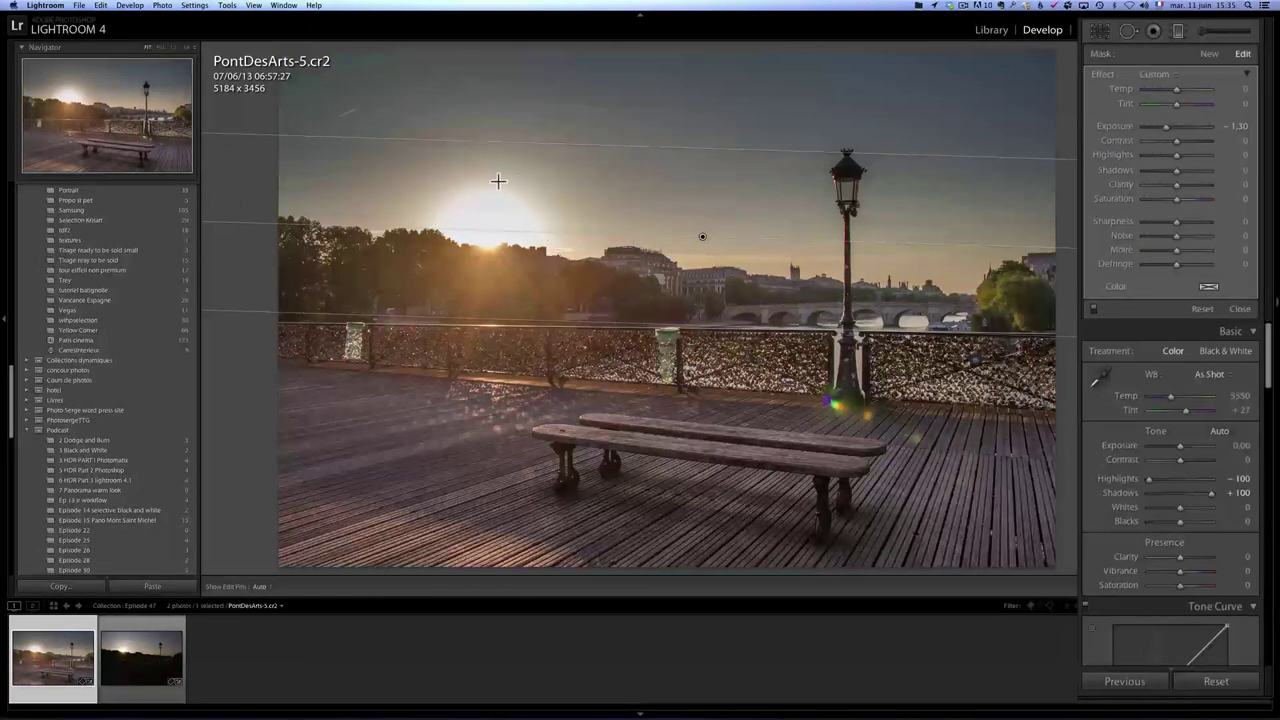
left_click(1240, 310)
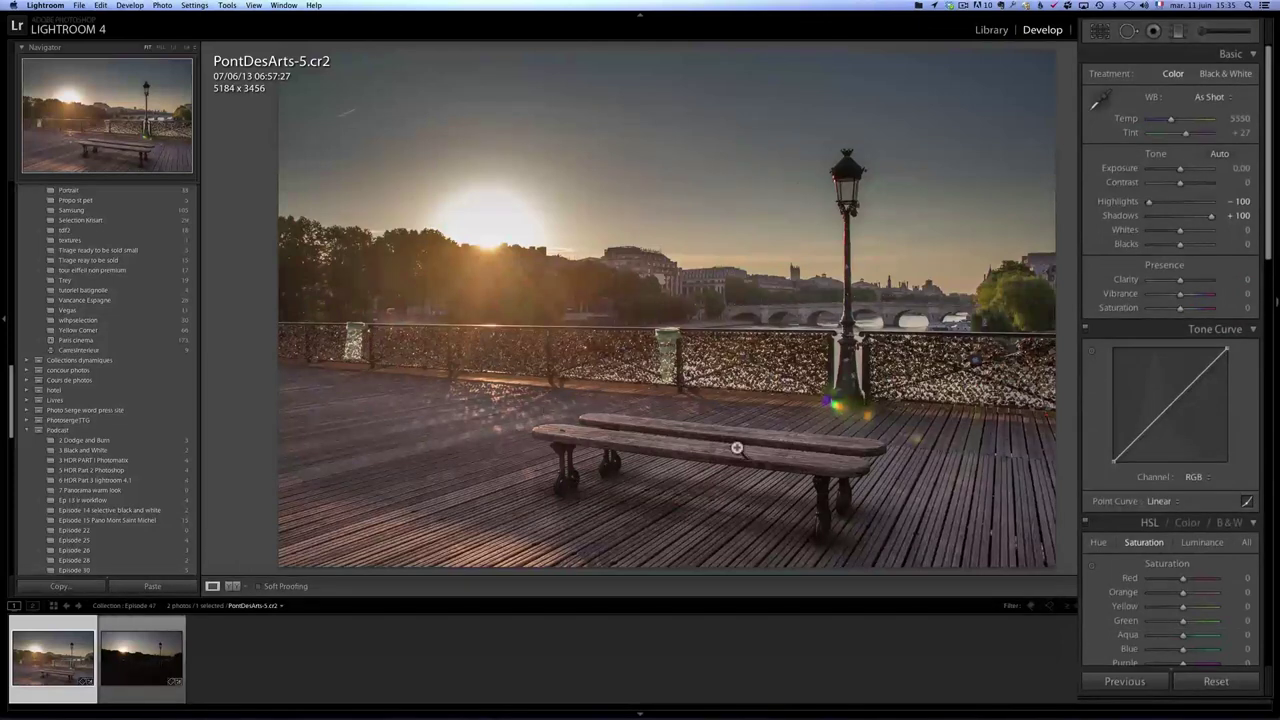
Ease Shadows to +70 and apply Shade white balance (Temp 7500) with Tint +41
left_click(1203, 217)
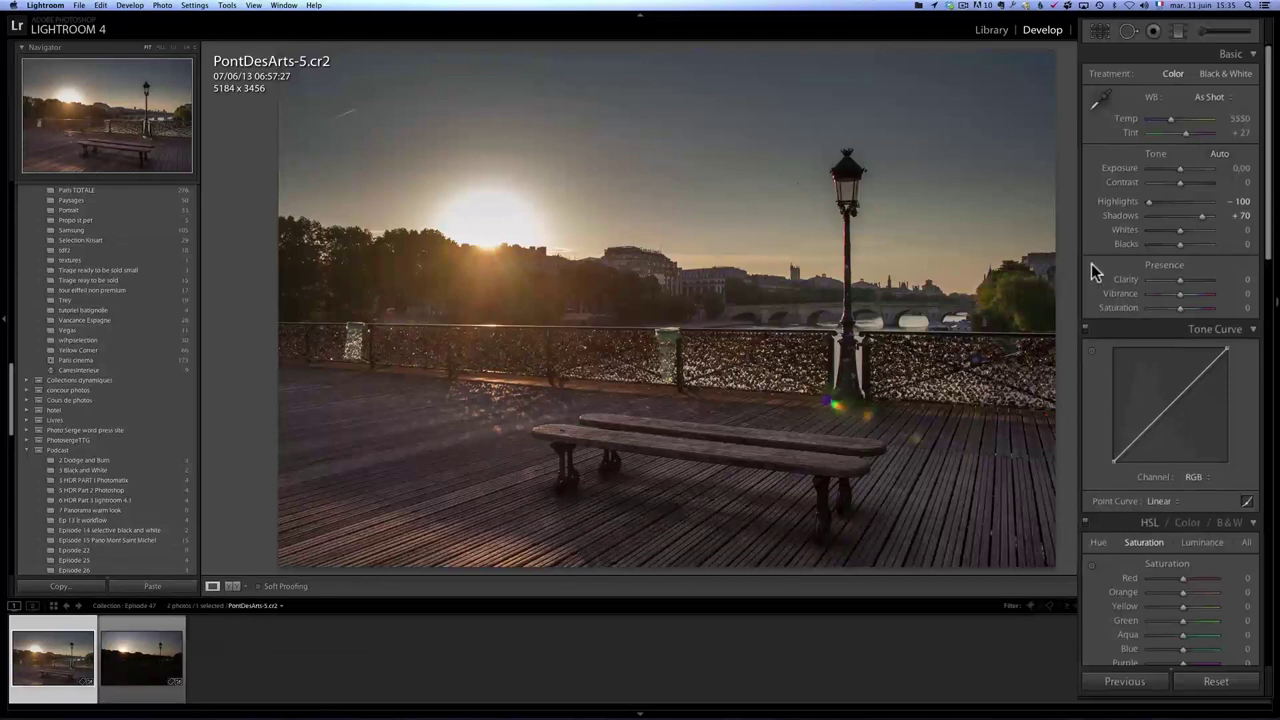
left_click(1211, 96)
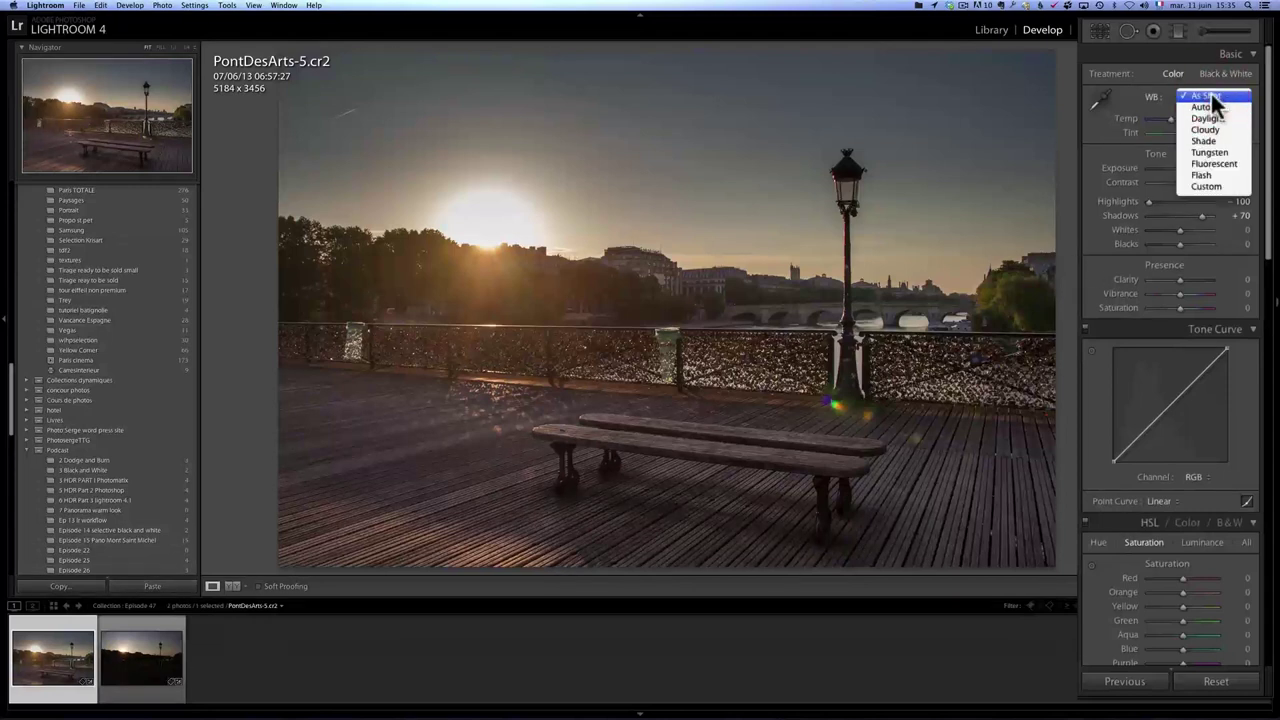
left_click(1221, 140)
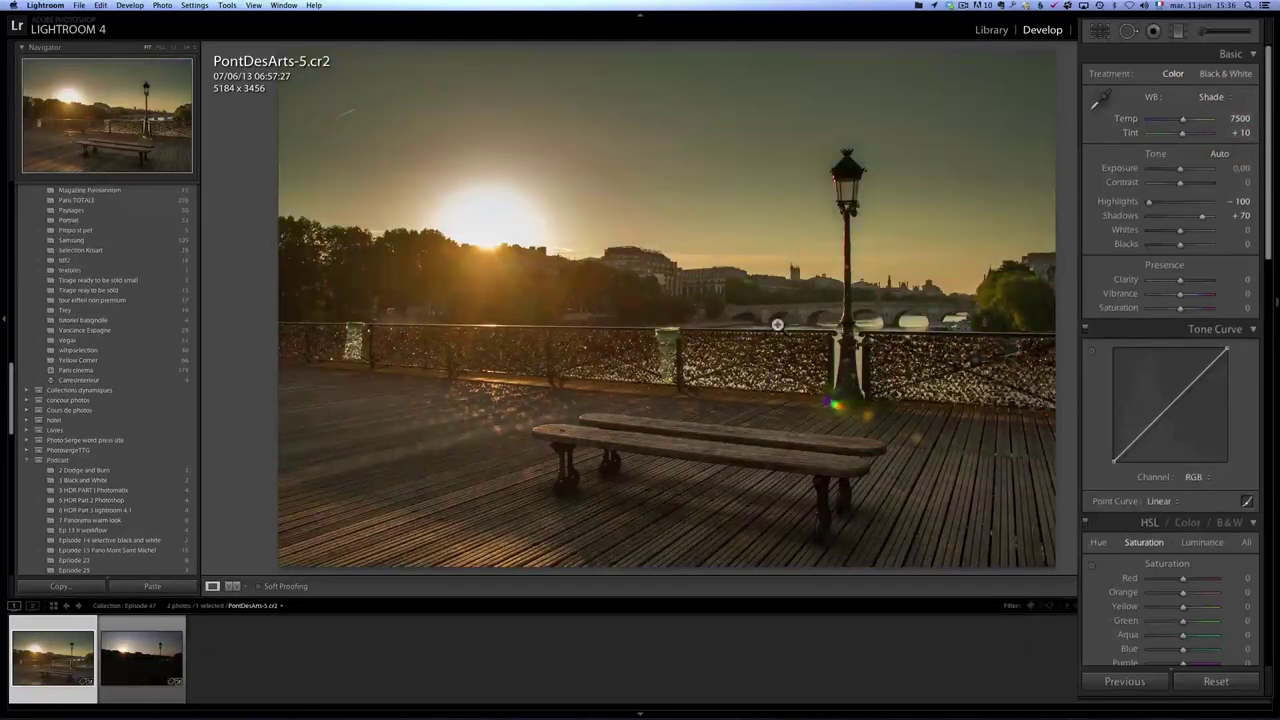
left_click_drag(1189, 142, 1190, 134)
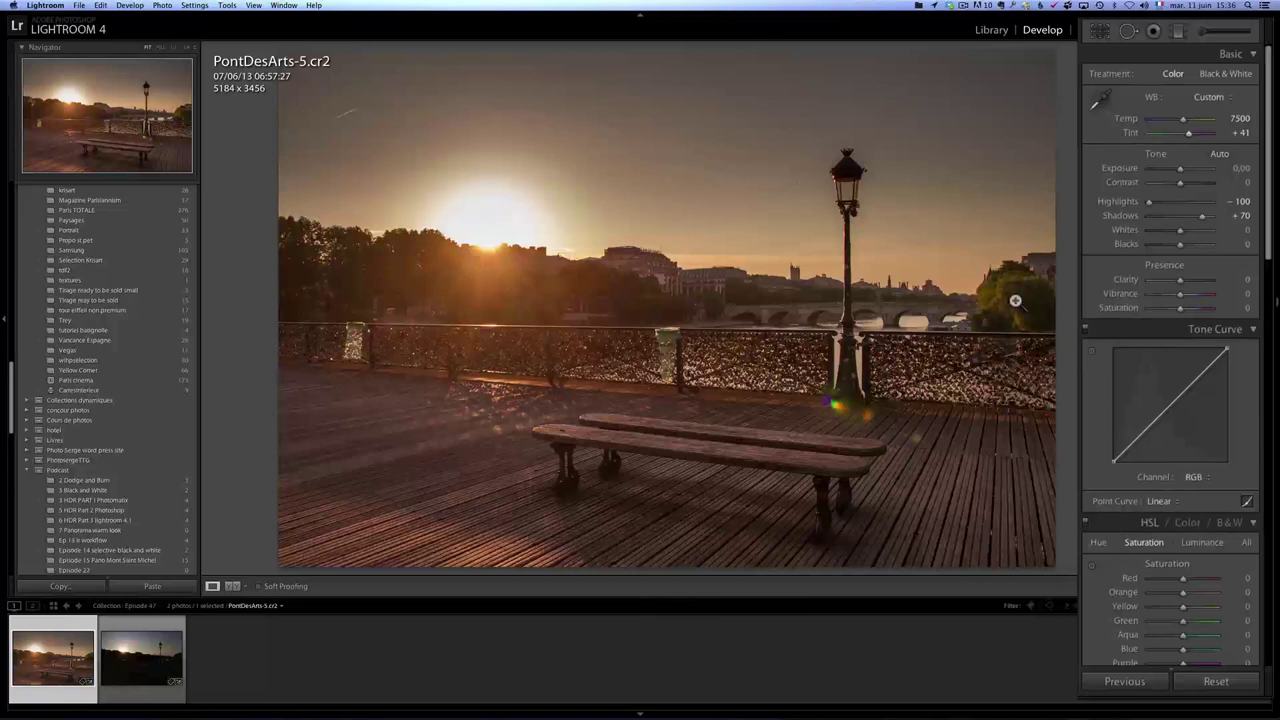
left_click_drag(1270, 235, 1270, 525)
Enable lens profile corrections, remove chromatic aberration, and set post-crop vignette Amount to -11
left_click(1130, 341)
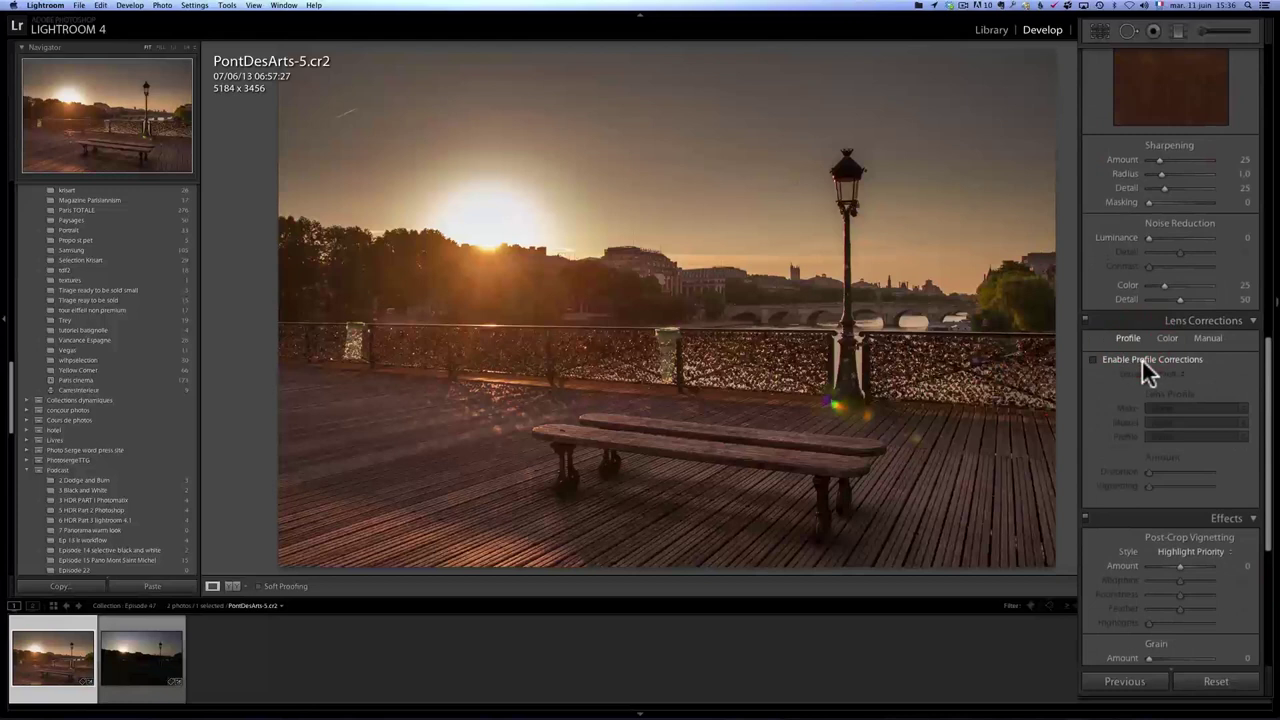
left_click(1142, 360)
left_click(1166, 336)
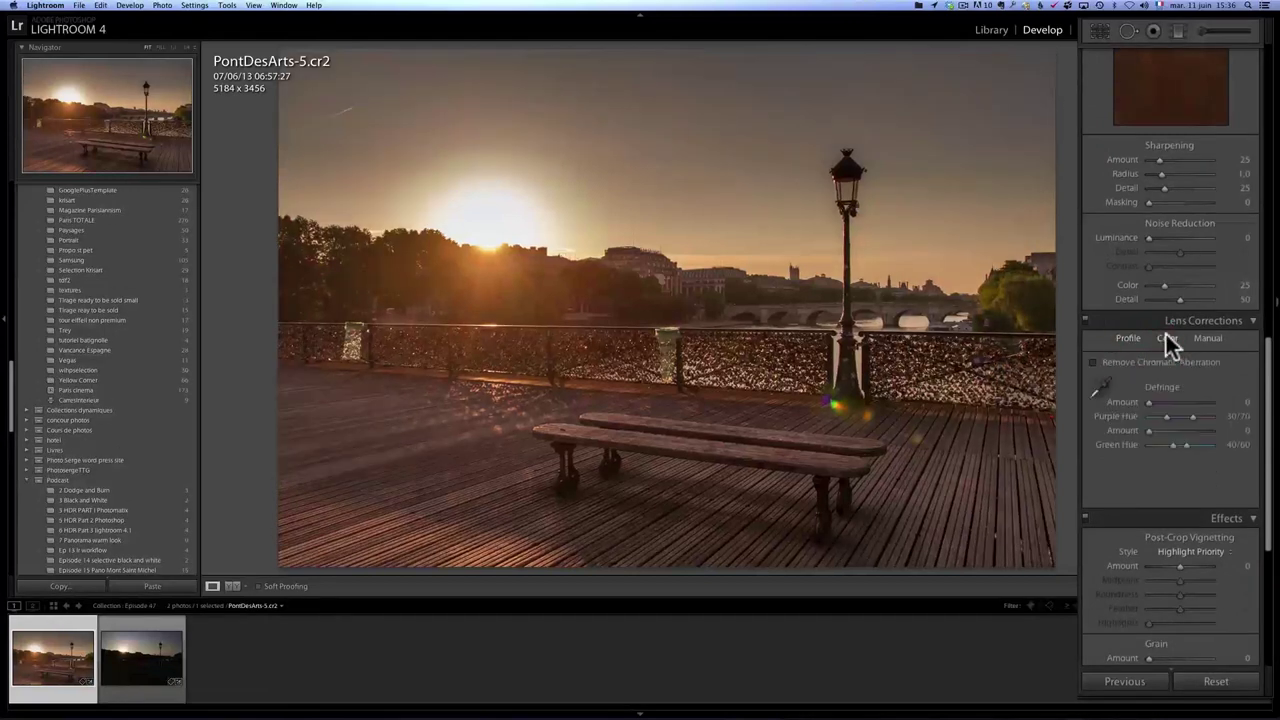
left_click(1155, 362)
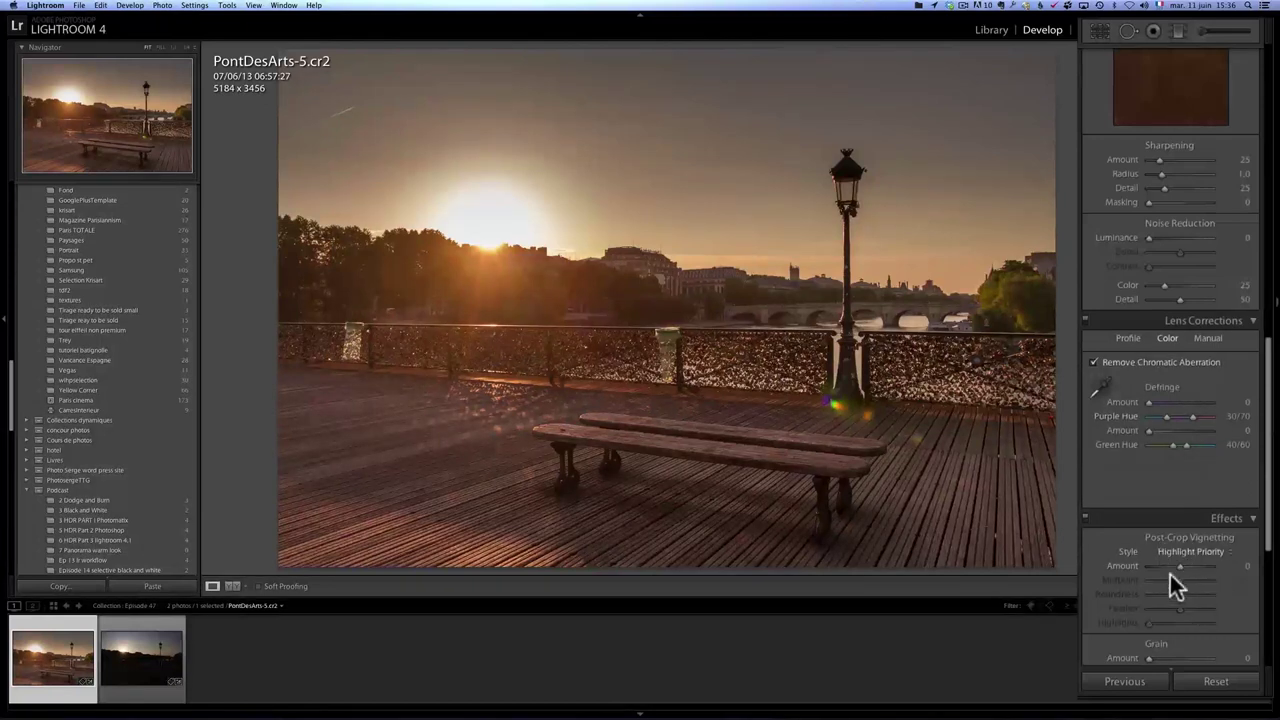
left_click_drag(1180, 567, 1177, 573)
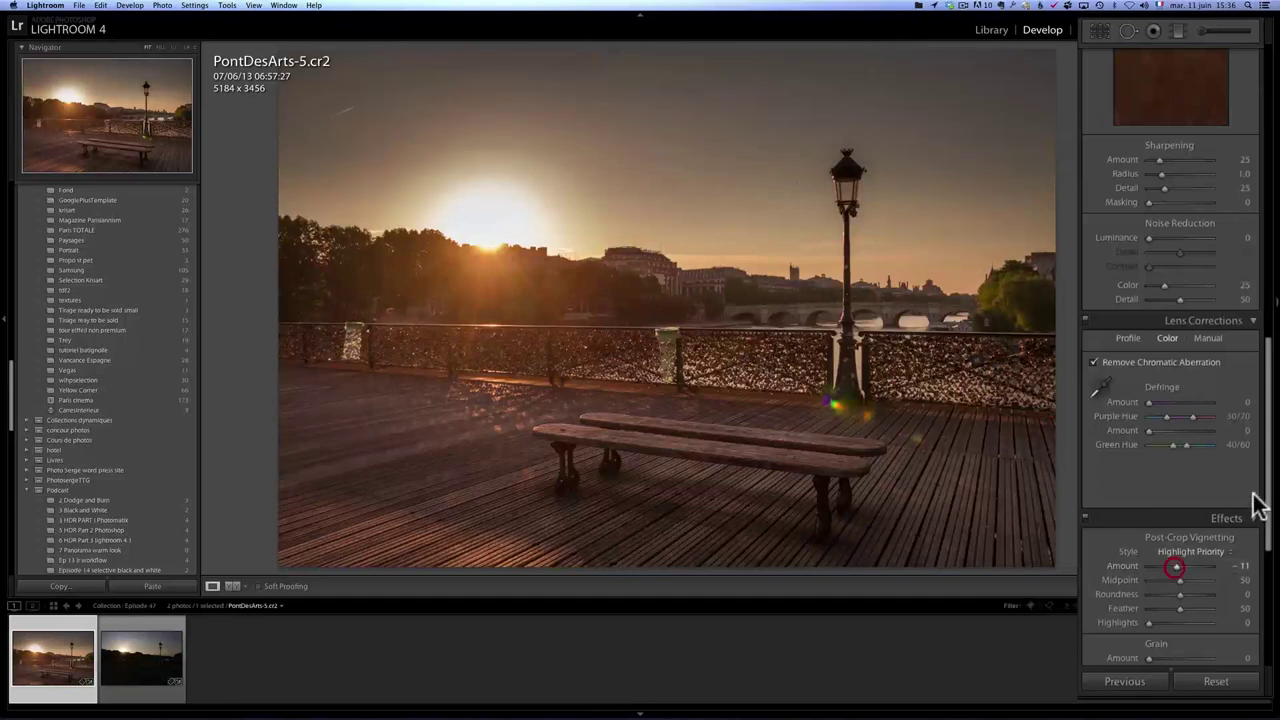
left_click_drag(1271, 480, 1268, 410)
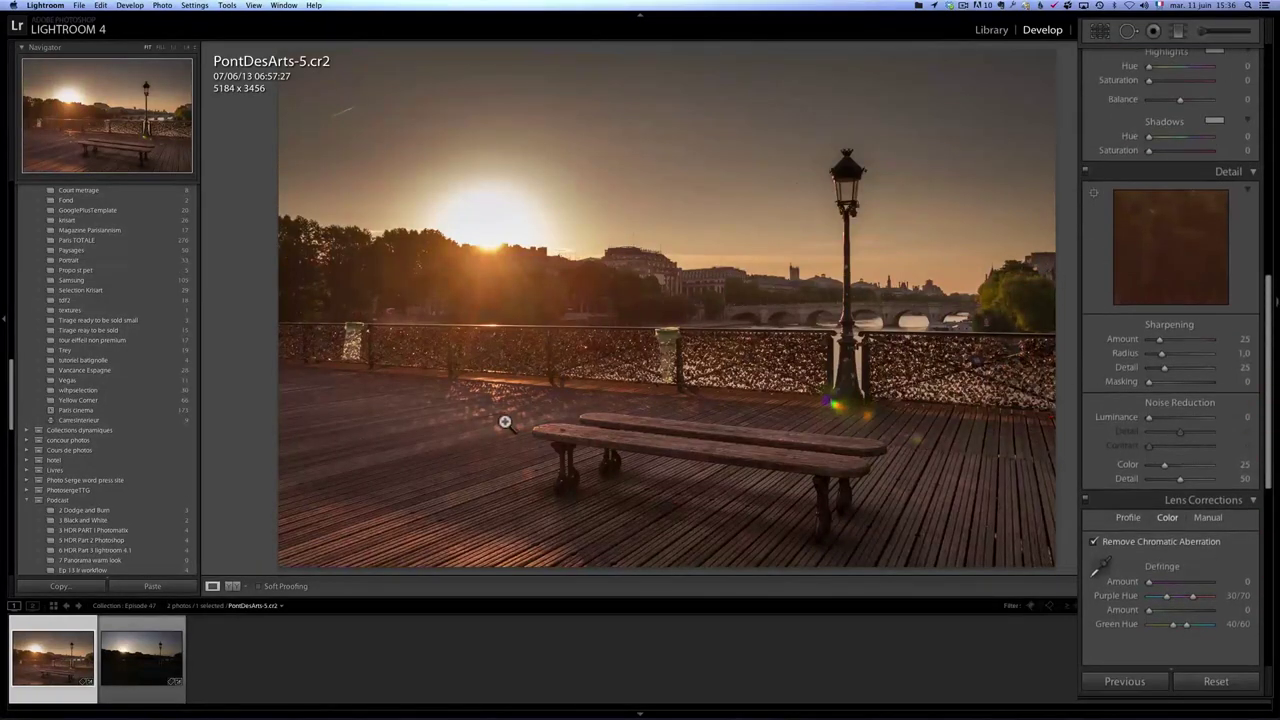
Zoom 1:1 on the lock fence and set noise reduction Luminance 30 and Color 51
left_click(748, 338)
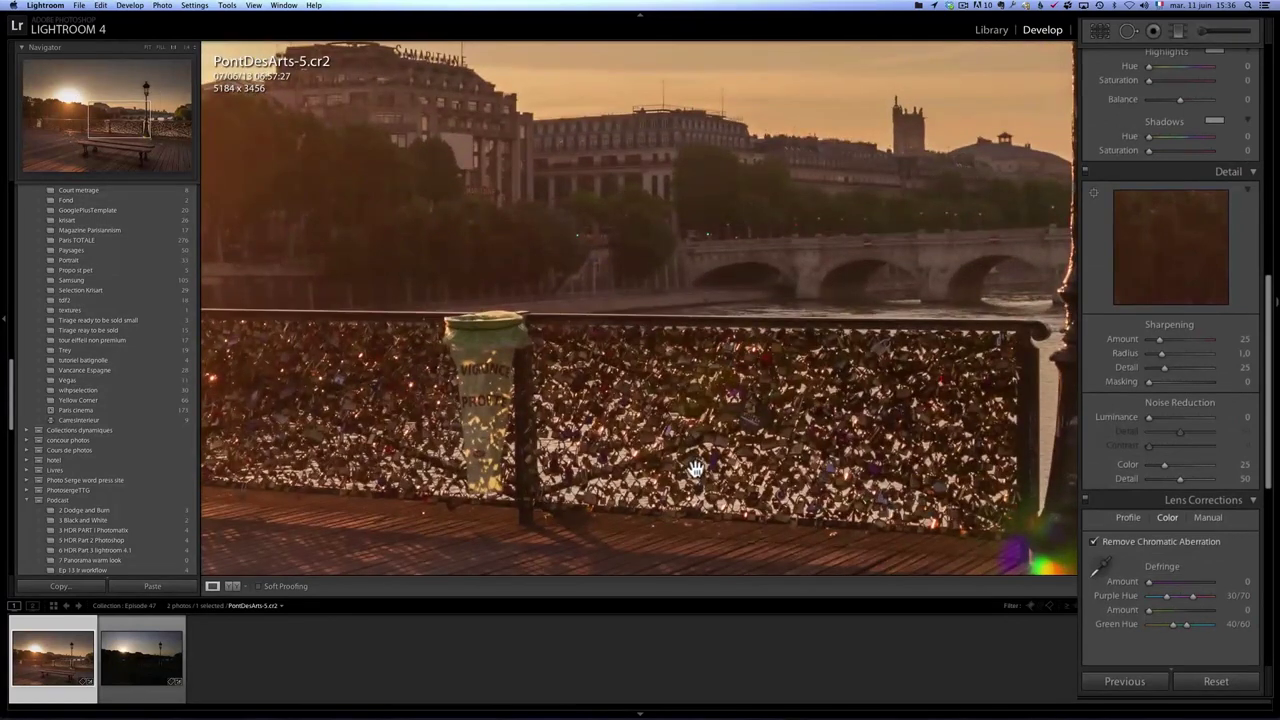
left_click_drag(694, 466, 670, 190)
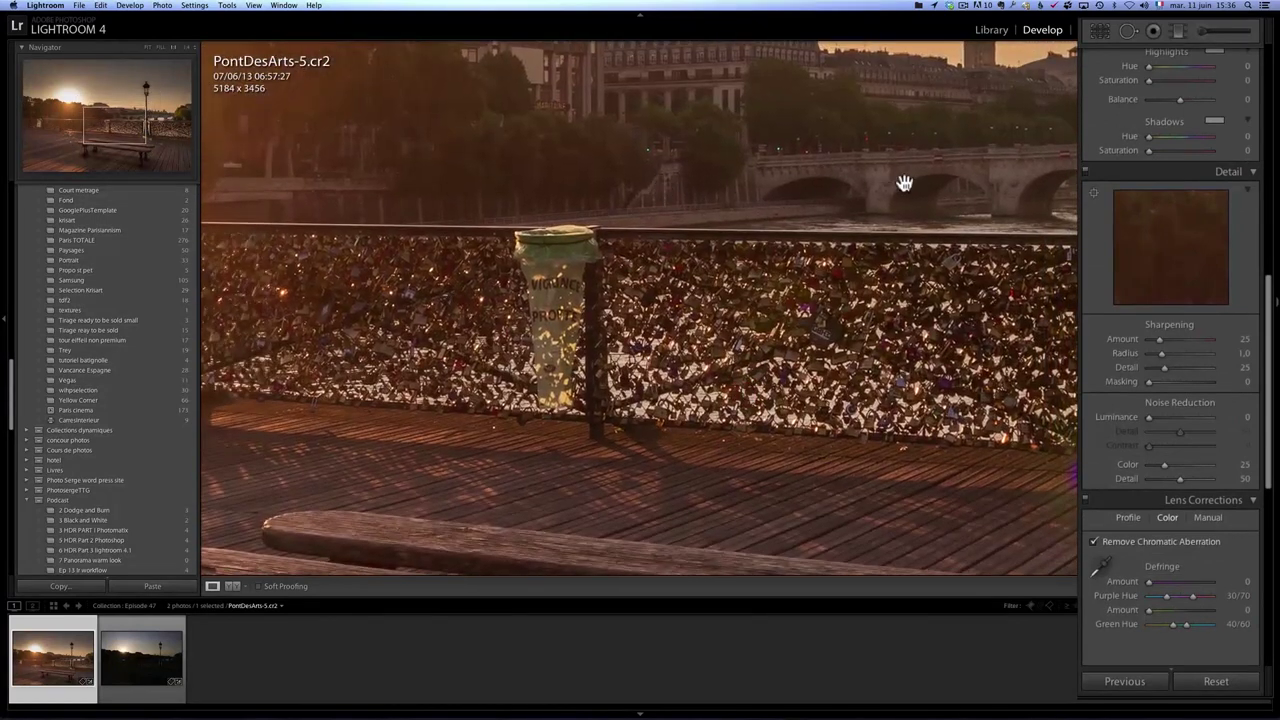
left_click_drag(990, 193, 815, 216)
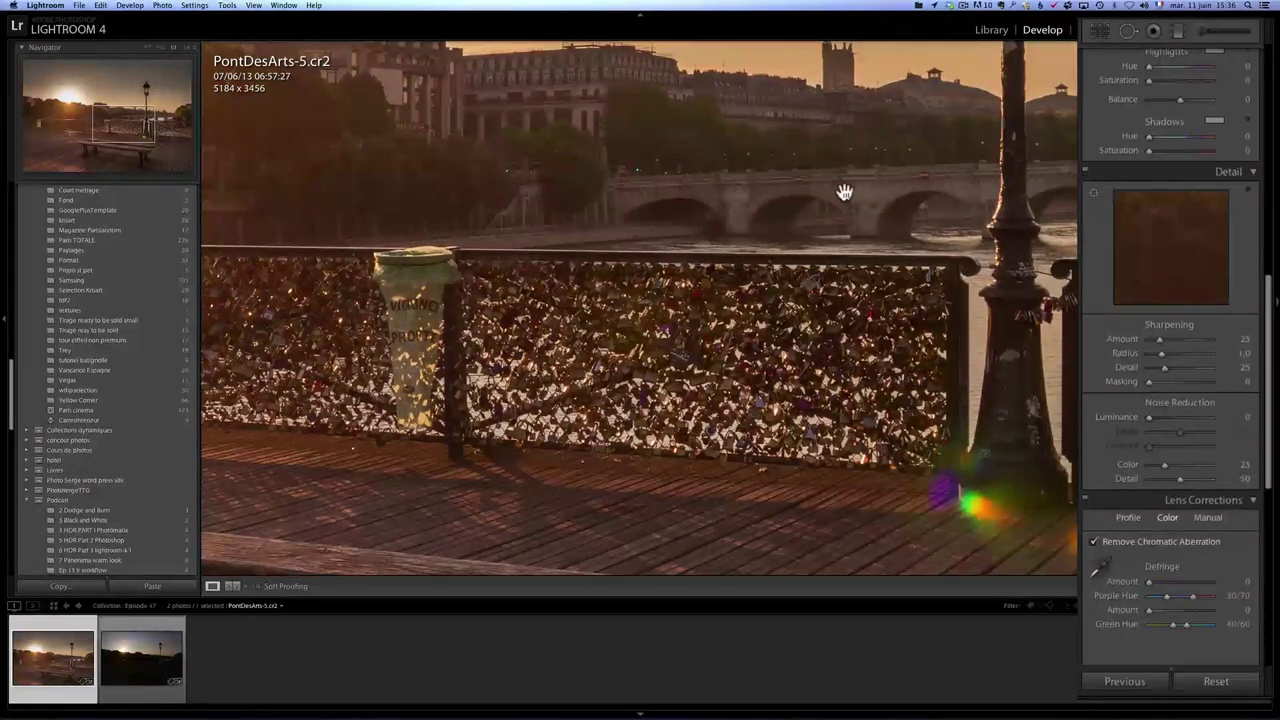
left_click(1170, 418)
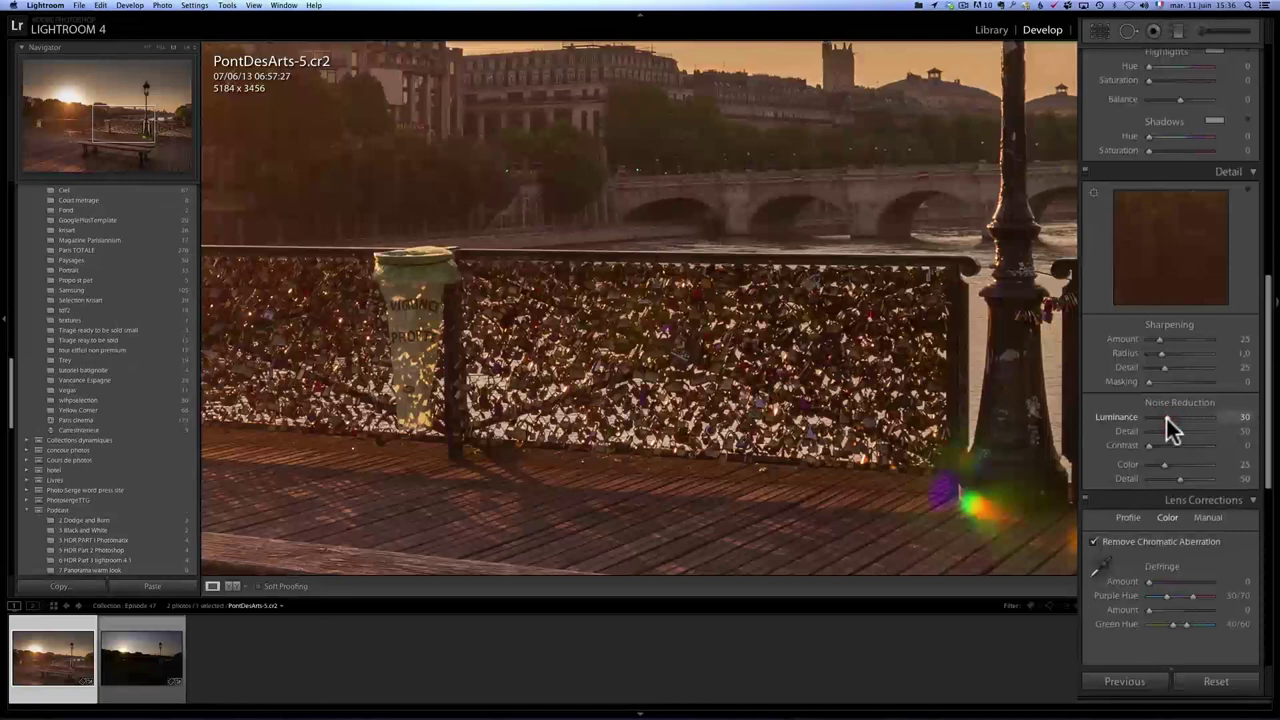
left_click(1190, 464)
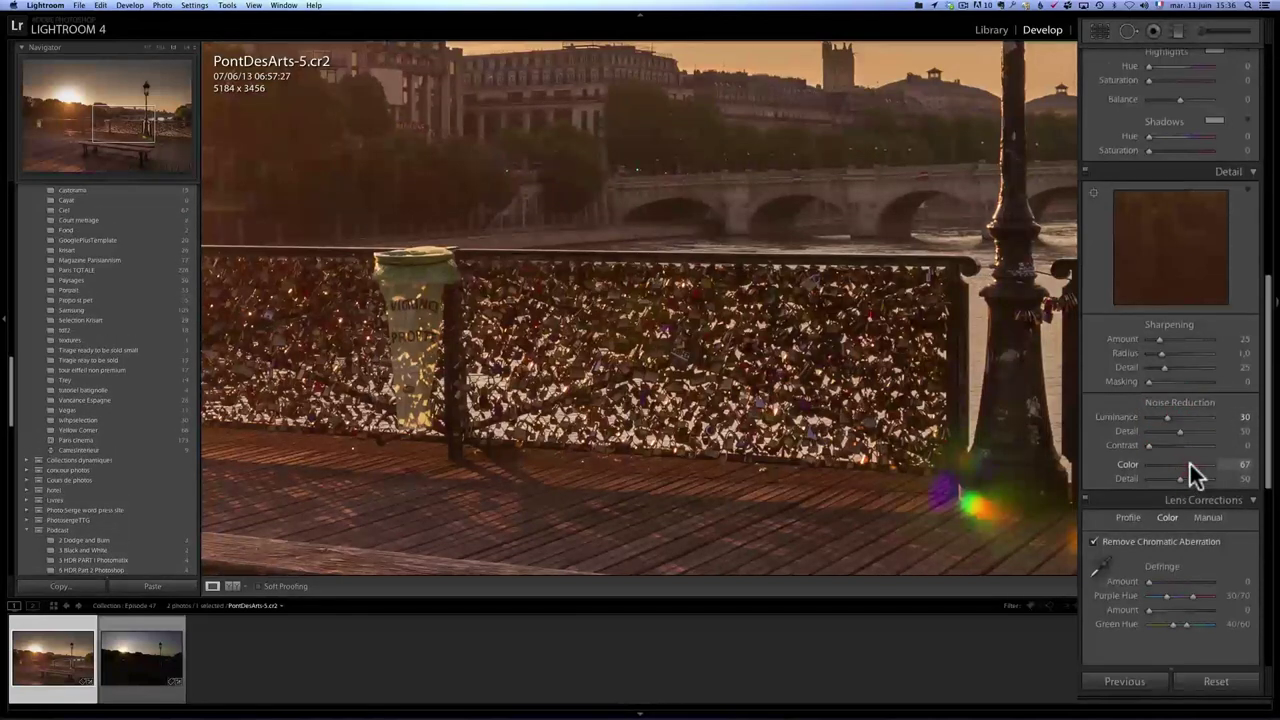
left_click_drag(1190, 464, 1177, 464)
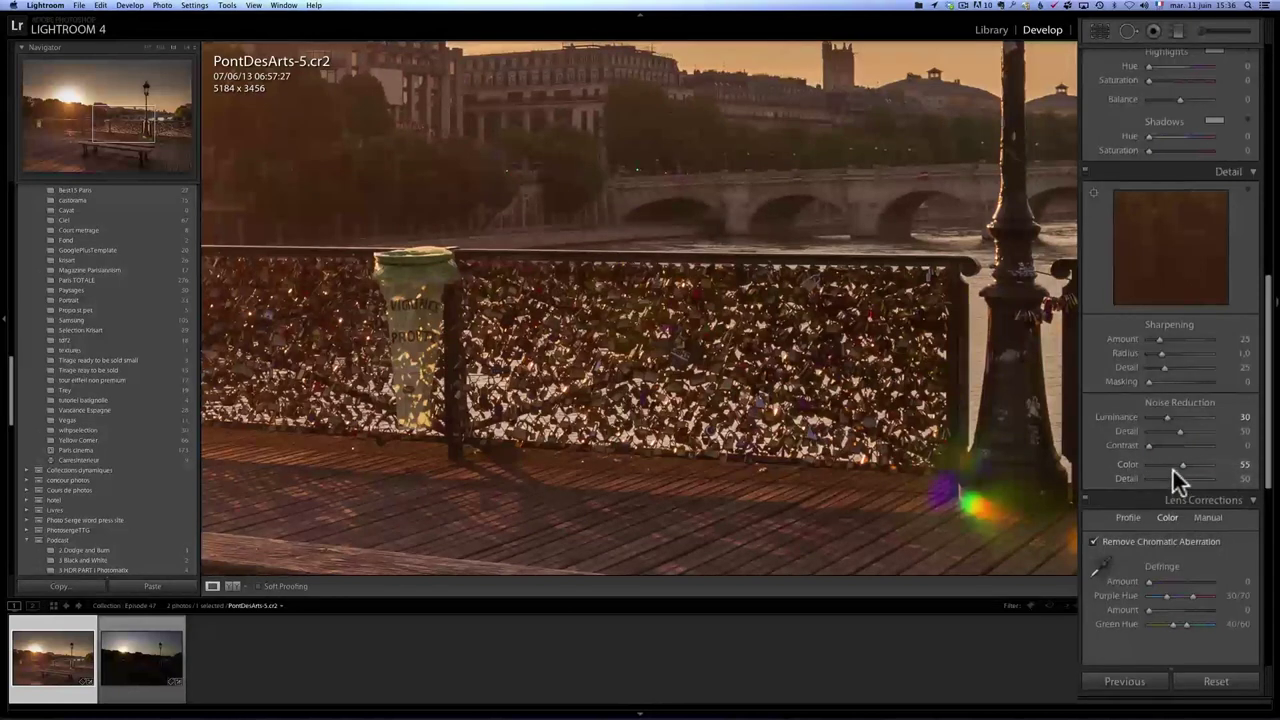
left_click_drag(1183, 464, 1180, 464)
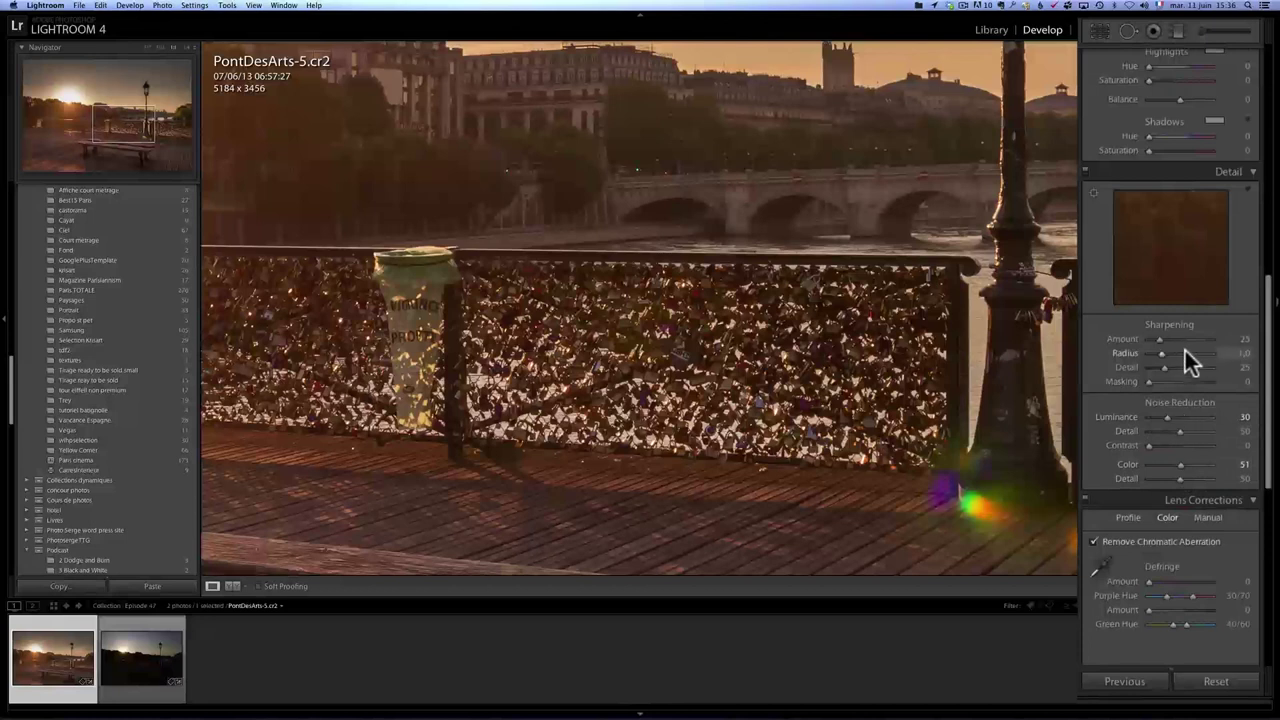
Pan the 1:1 preview across the sky, lock fence, trash can and bridge to check sharpening
left_click_drag(929, 349, 849, 451)
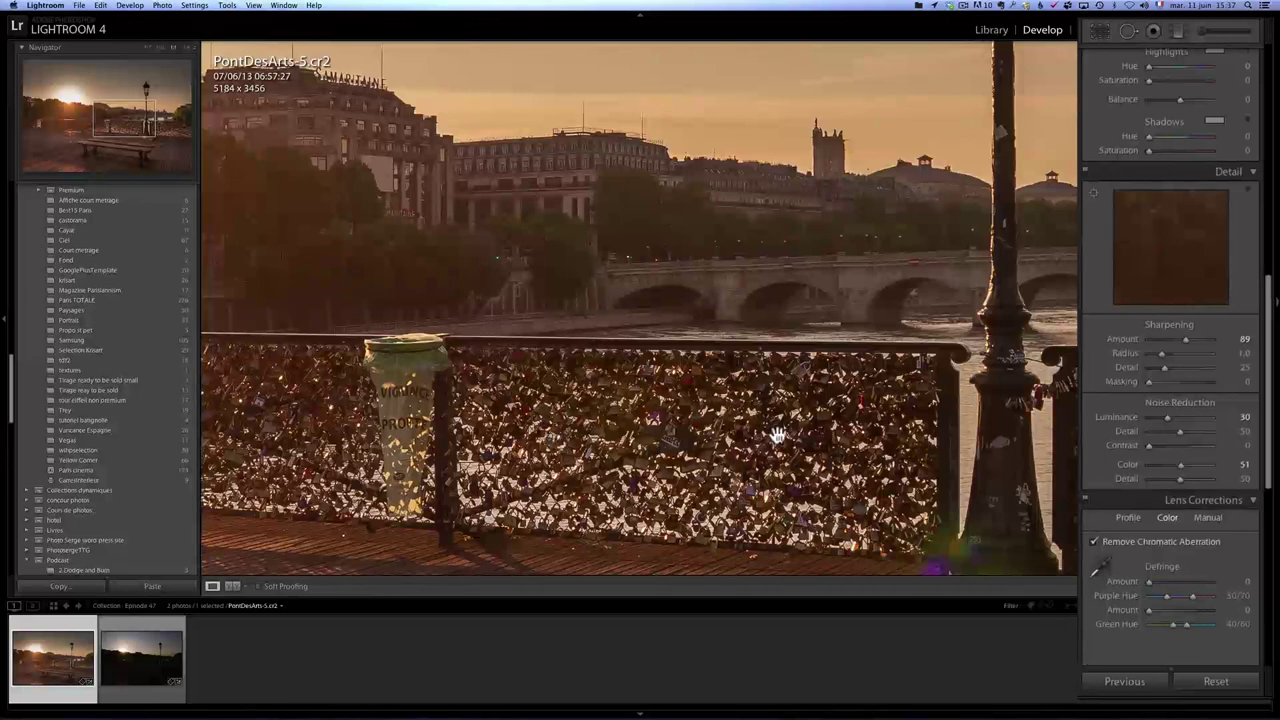
left_click_drag(654, 434, 685, 353)
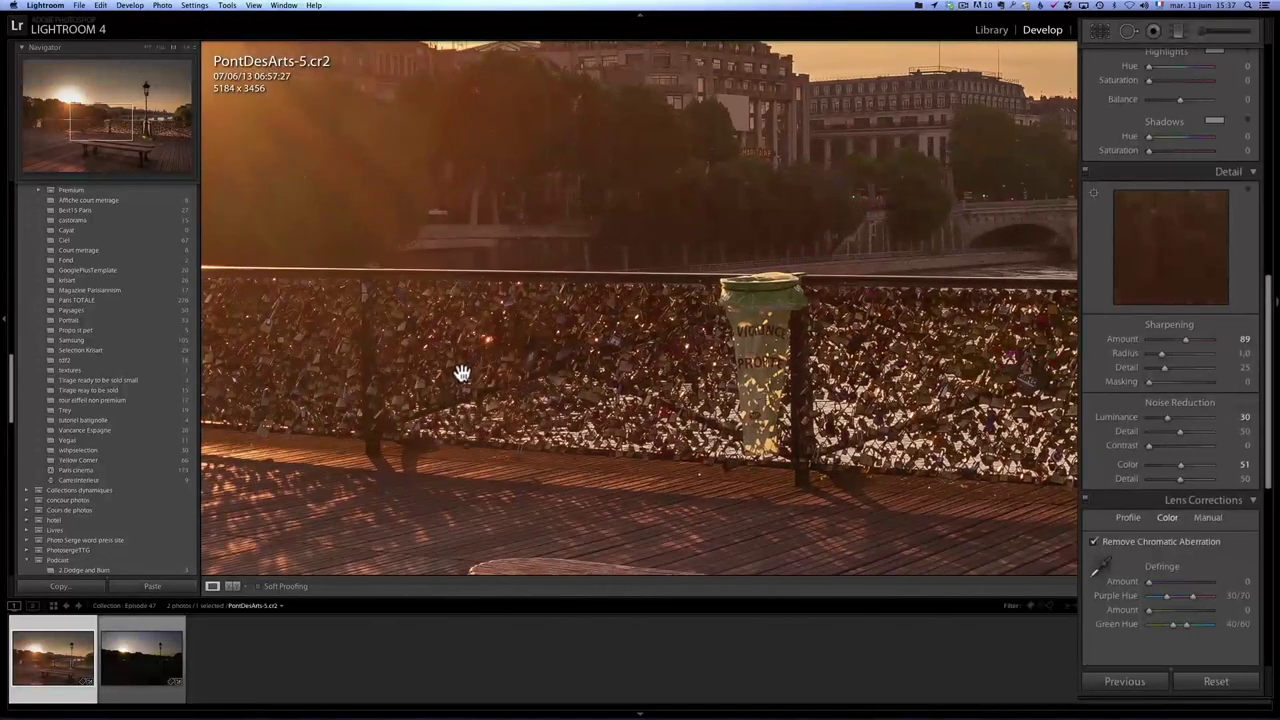
left_click_drag(460, 371, 780, 366)
left_click_drag(868, 360, 614, 349)
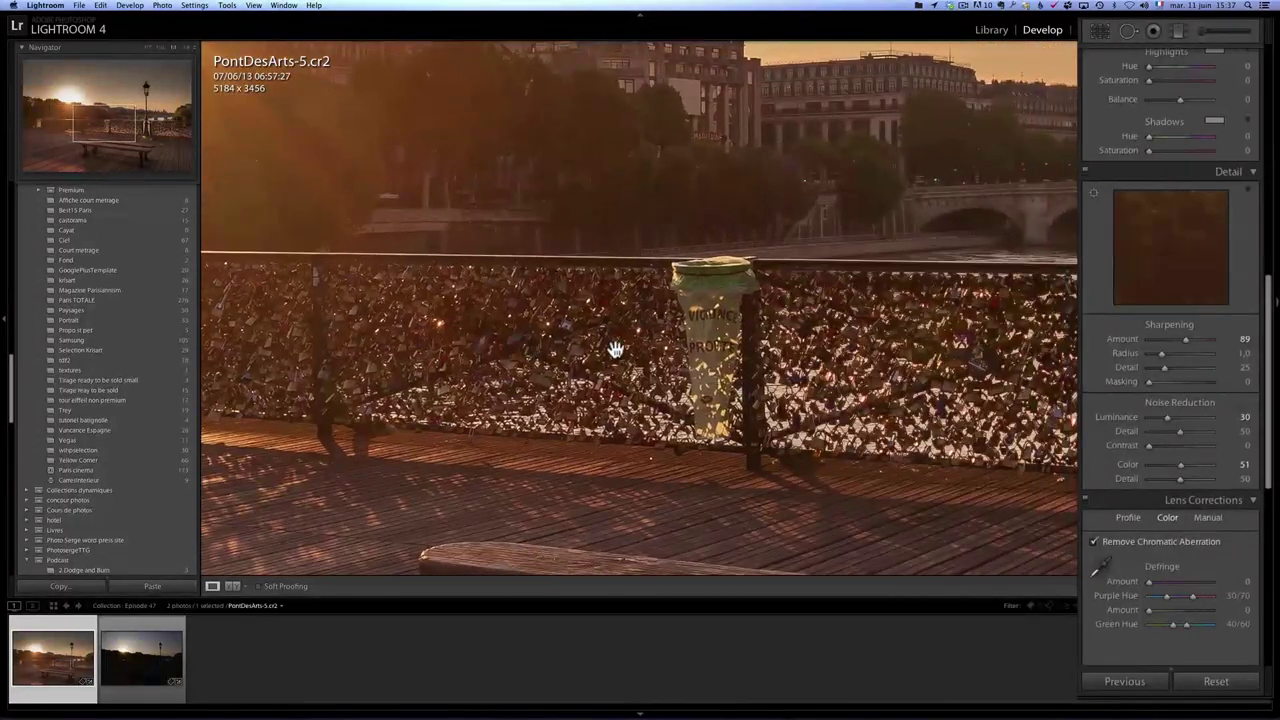
left_click_drag(829, 349, 723, 346)
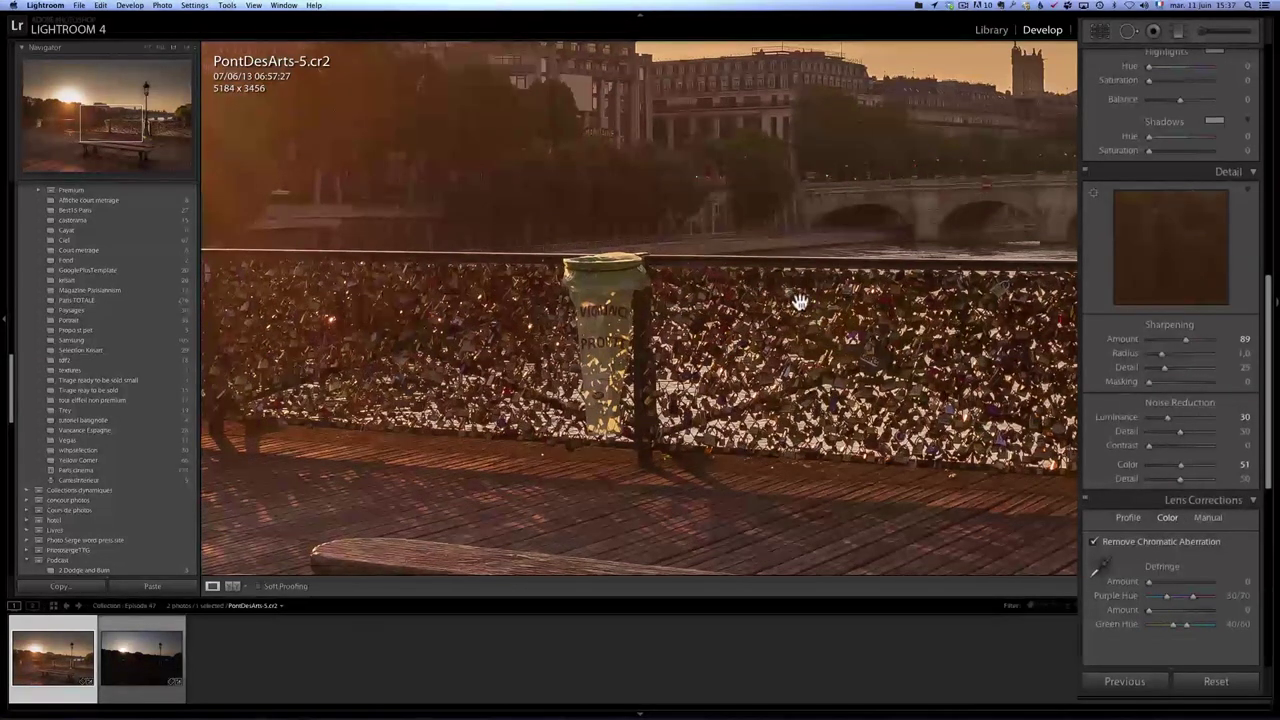
left_click_drag(860, 314, 857, 362)
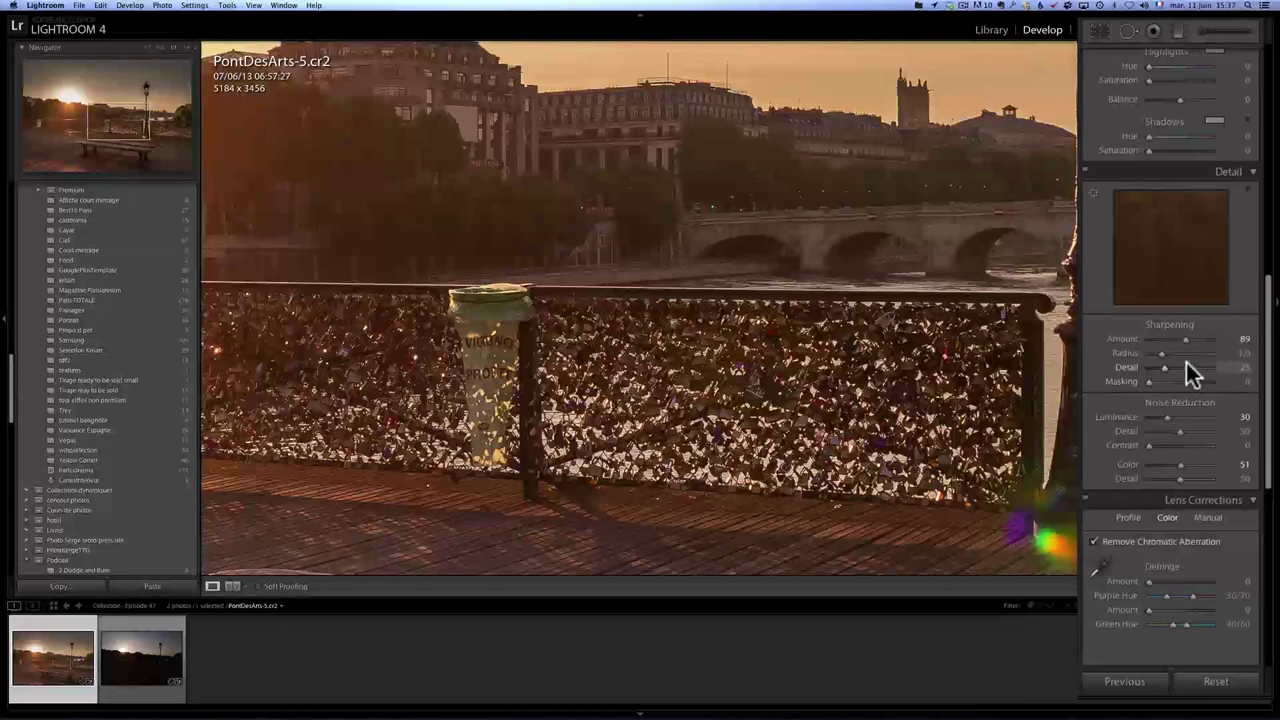
left_click_drag(791, 220, 752, 355)
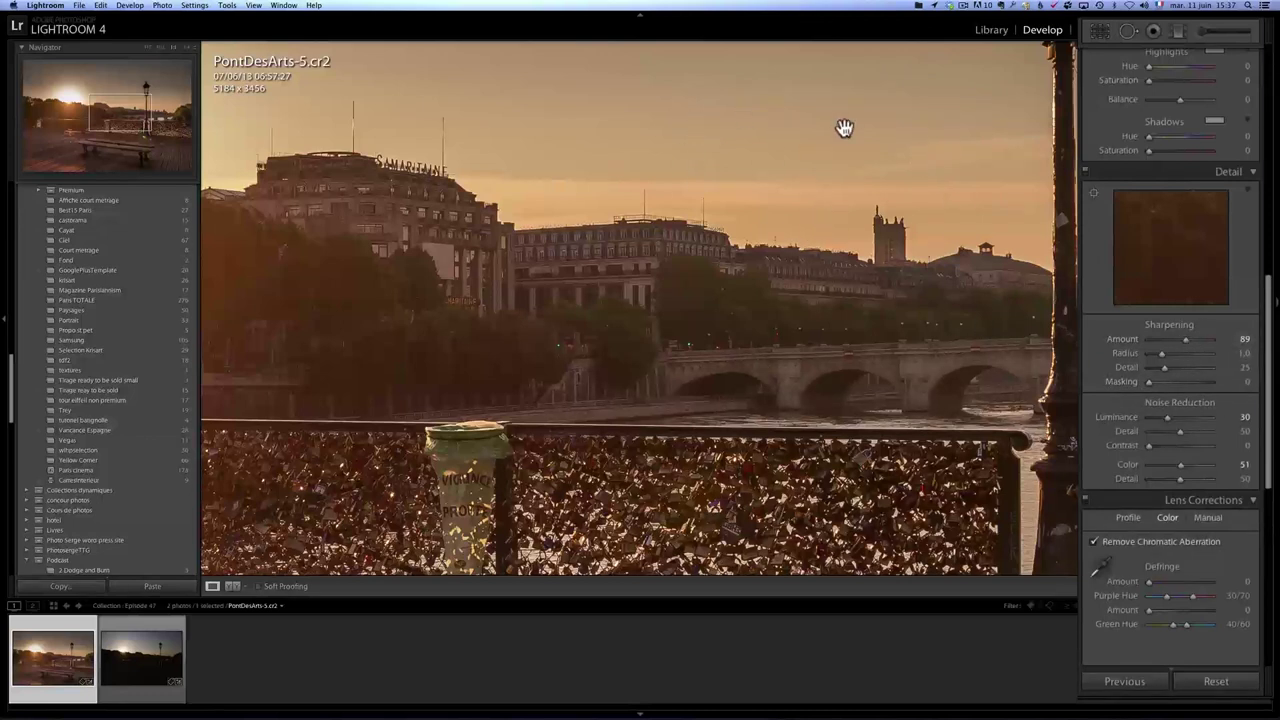
Set Sharpening Masking to 40 while previewing the mask with Alt
key("alt")
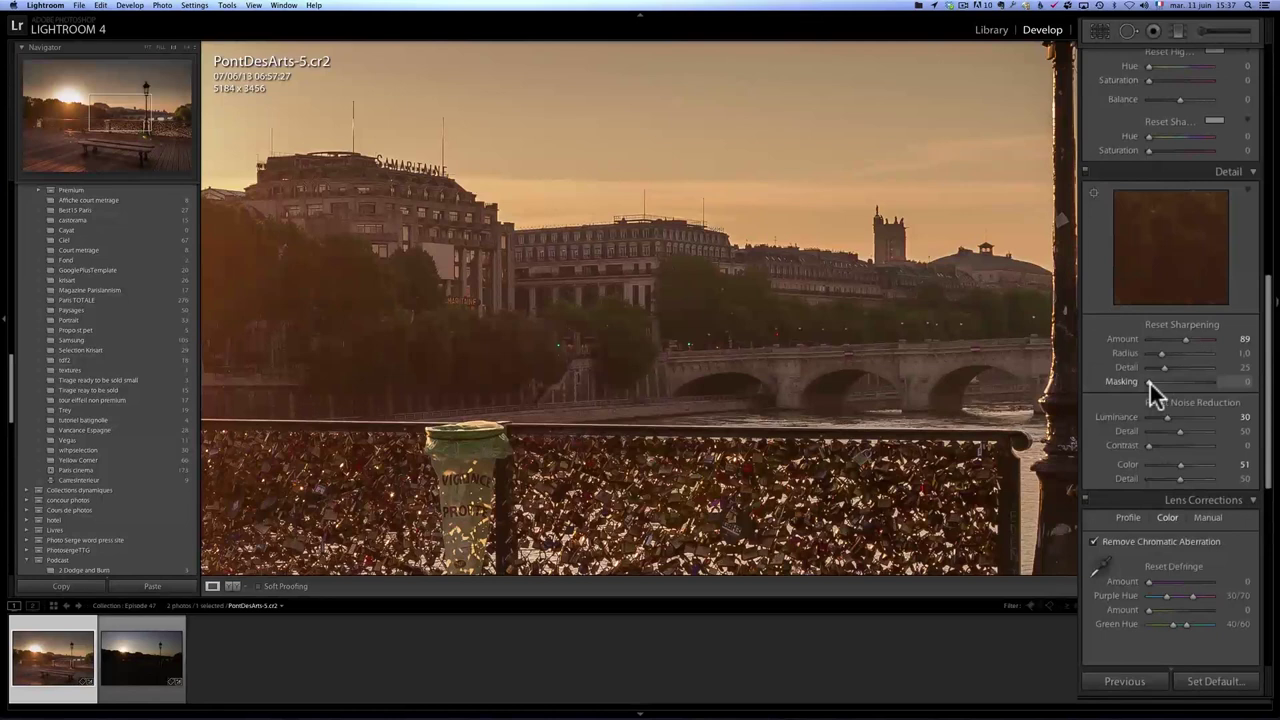
left_click_drag(1150, 384, 1177, 390)
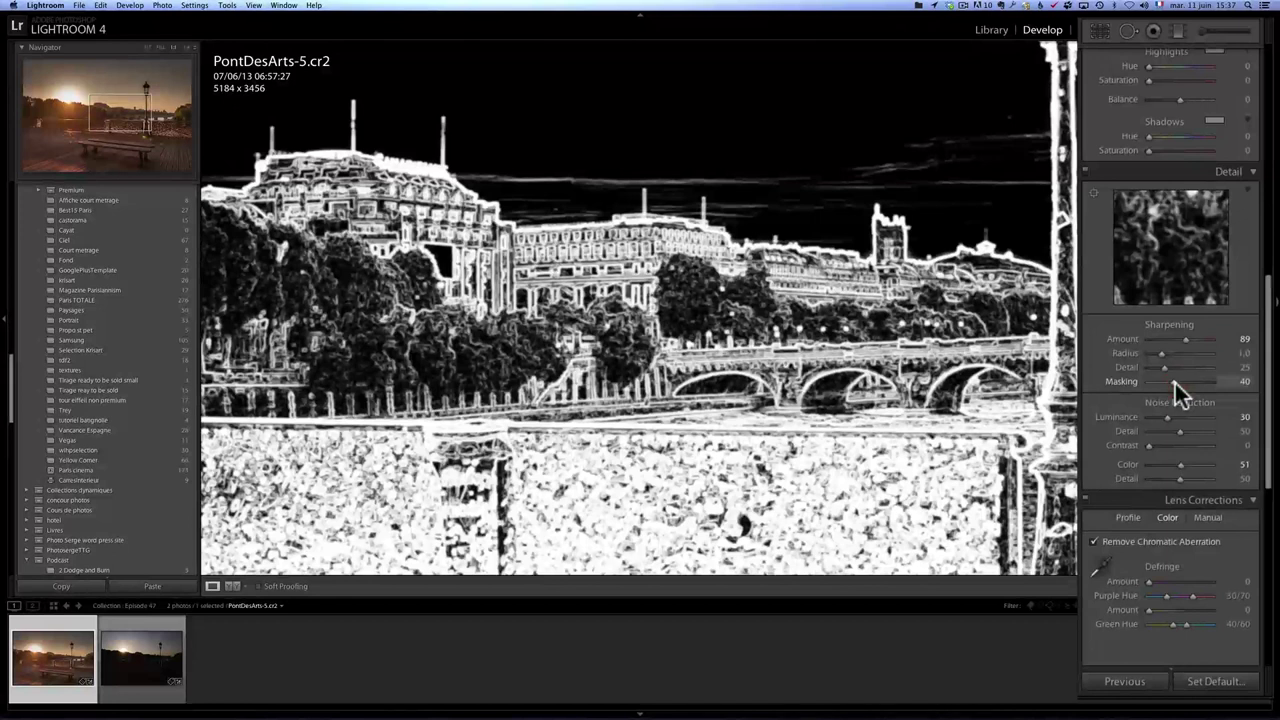
left_click_drag(1175, 383, 1175, 383)
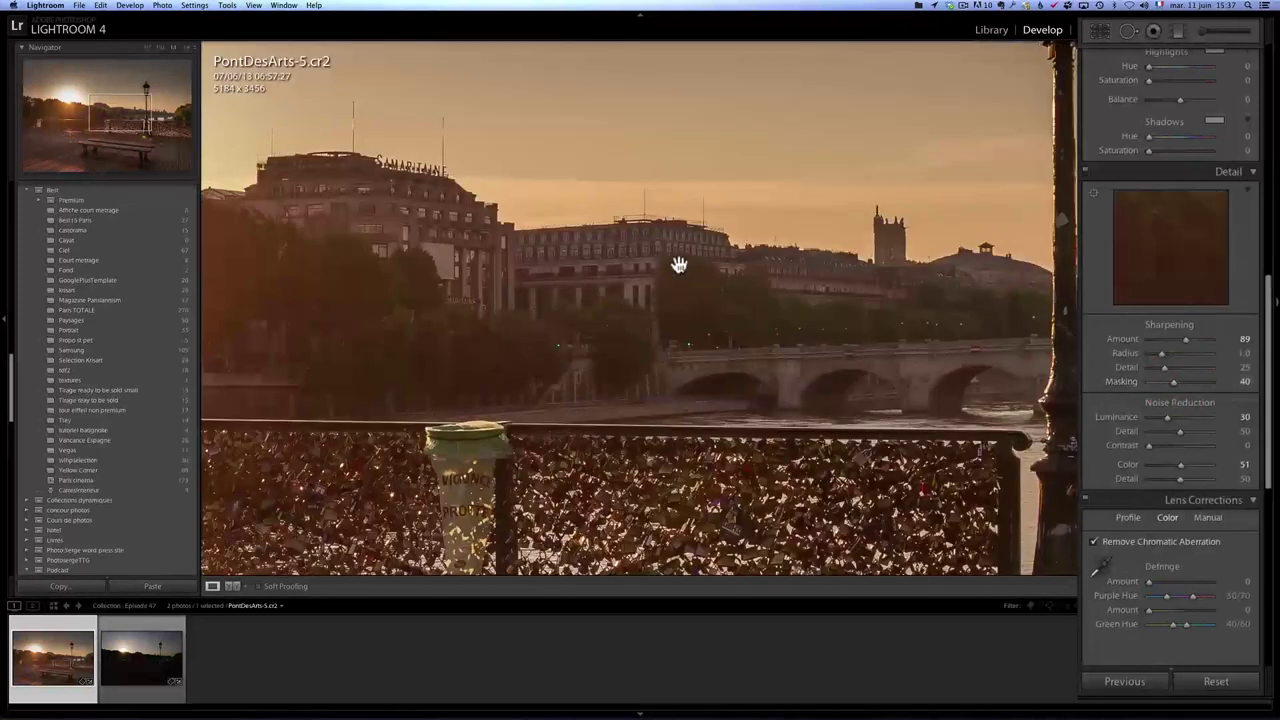
Fit the photo, add PontDesArts-6 to the selection and open Synchronize Settings
left_click(616, 298)
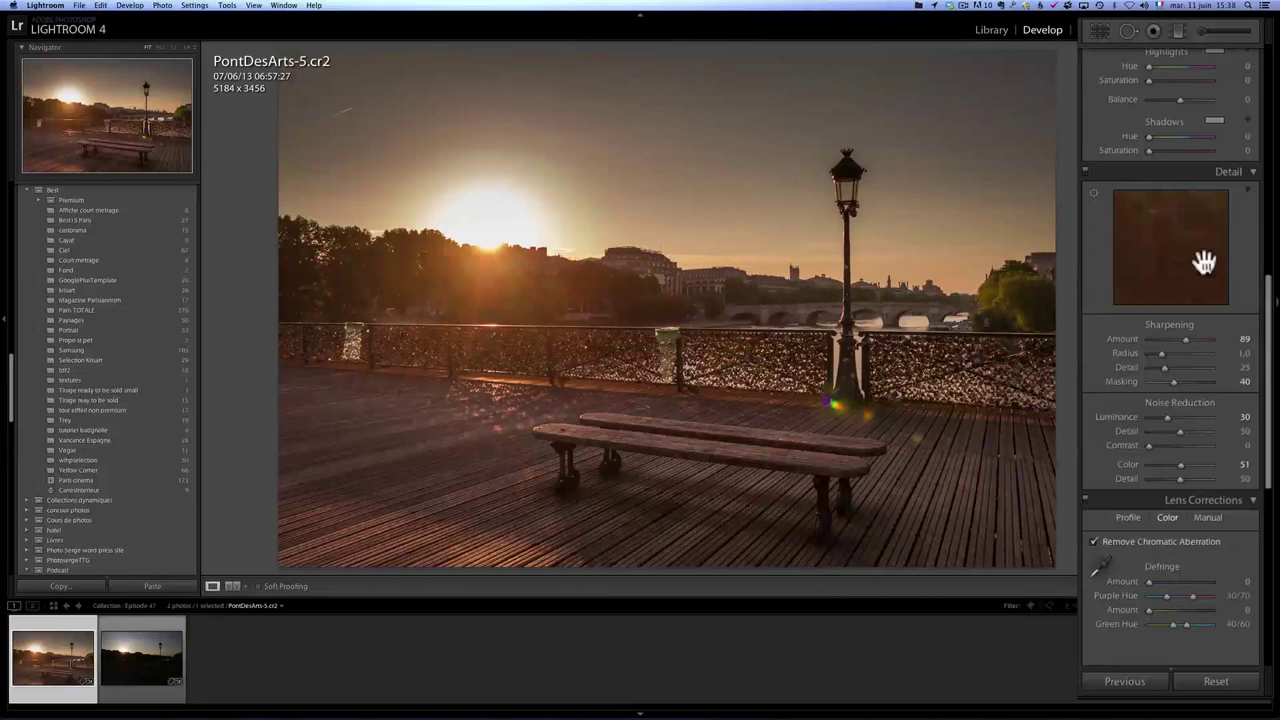
left_click_drag(1267, 286, 1257, 40)
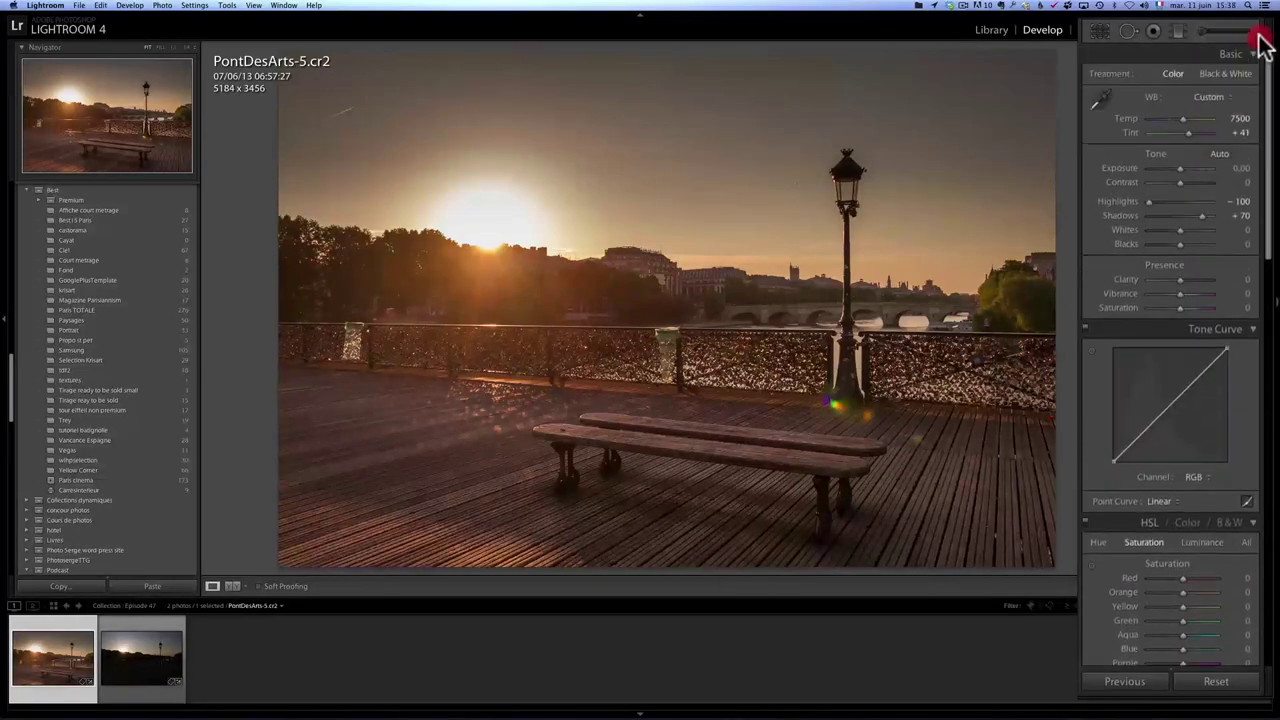
left_click(134, 671, "shift")
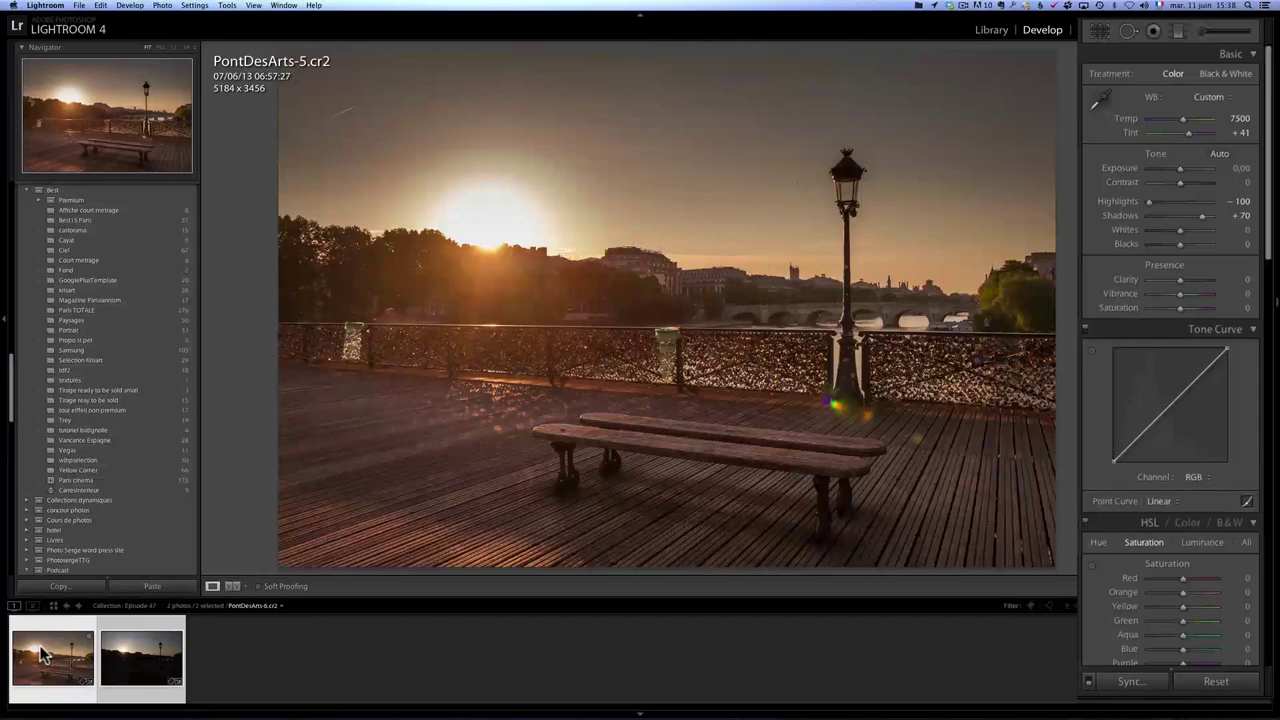
left_click(1138, 684)
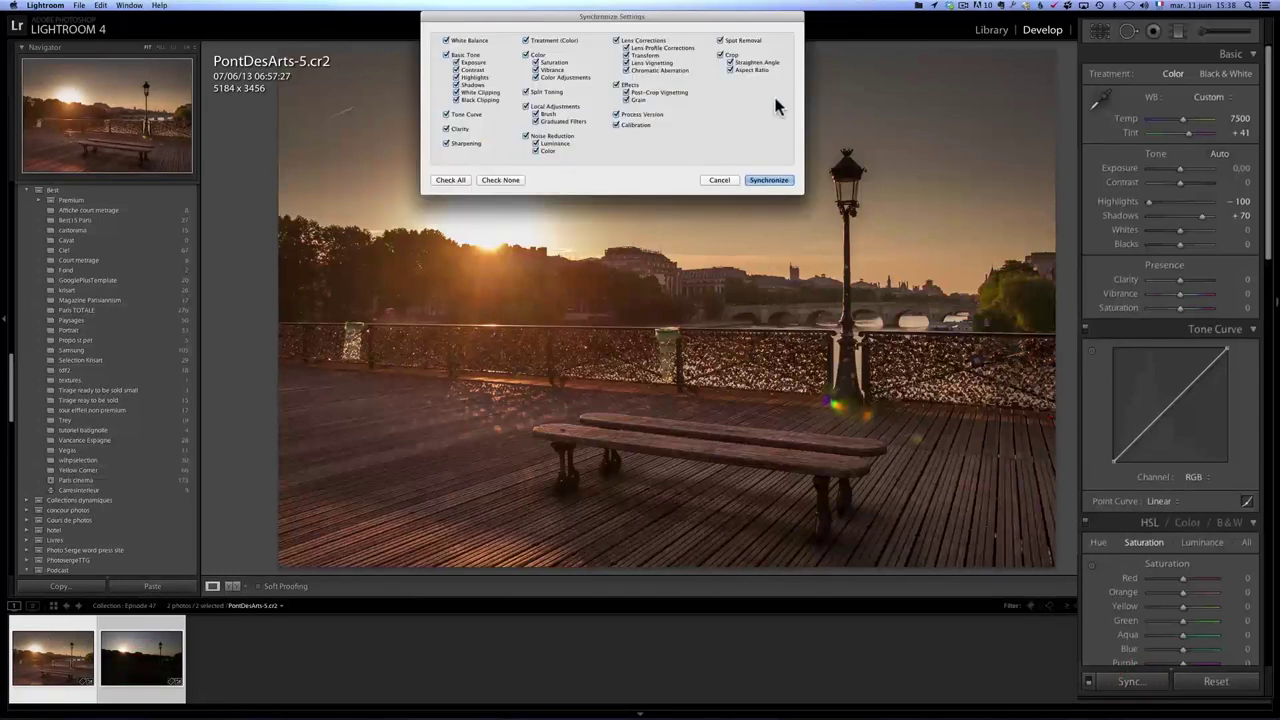
Synchronize all settings onto PontDesArts-6.cr2 and open that photo
left_click(778, 181)
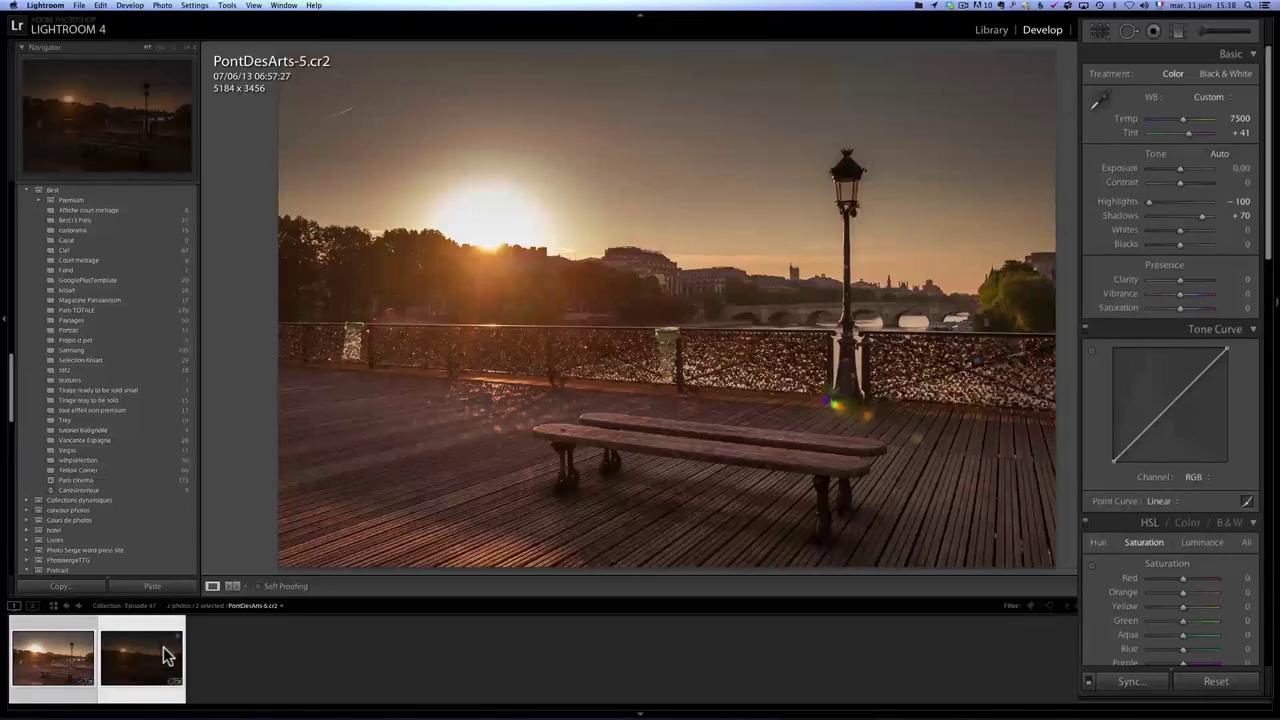
left_click(166, 656)
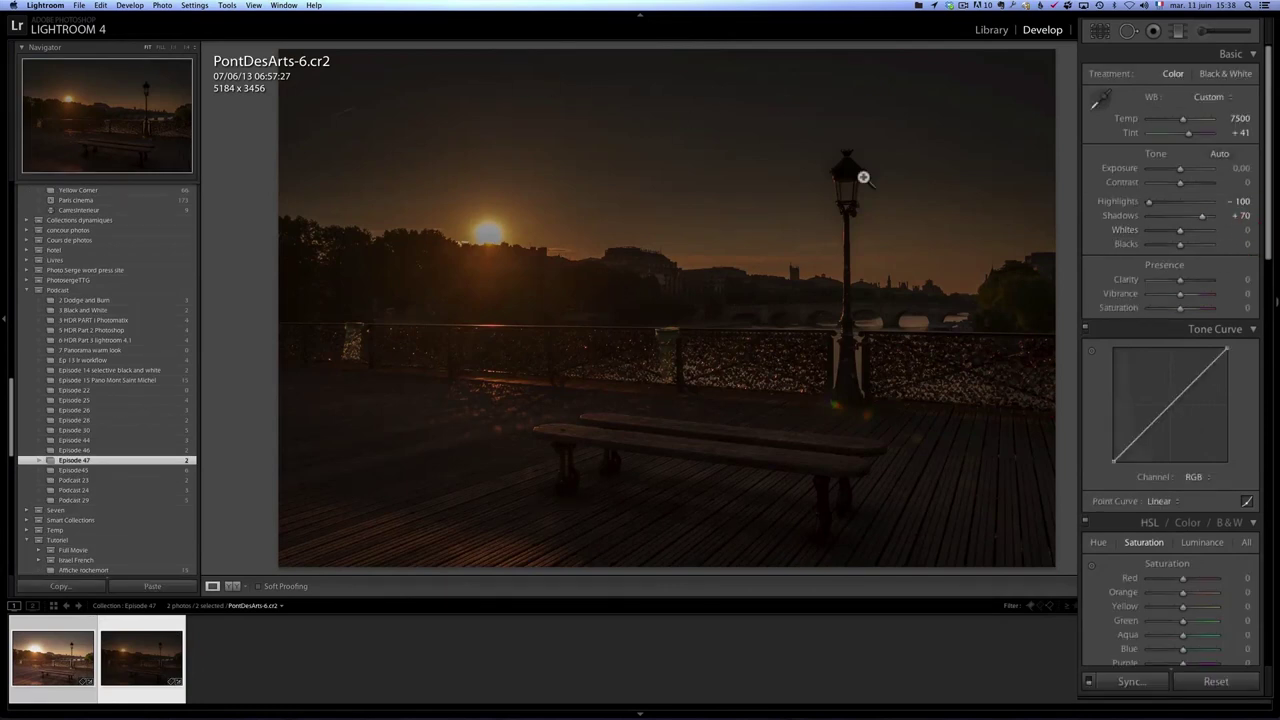
Reset Highlights to 0, raise Shadows to +100 and Exposure to +0.35
double_click(1150, 204)
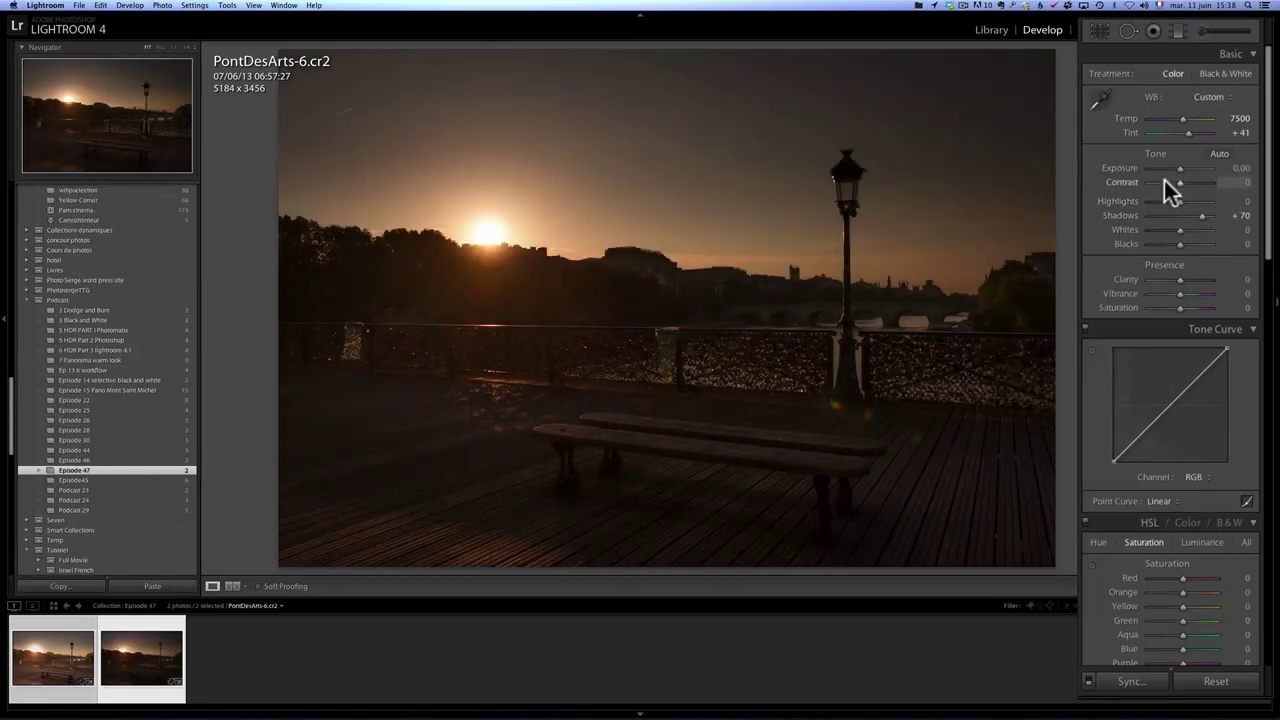
left_click_drag(1204, 212, 1234, 223)
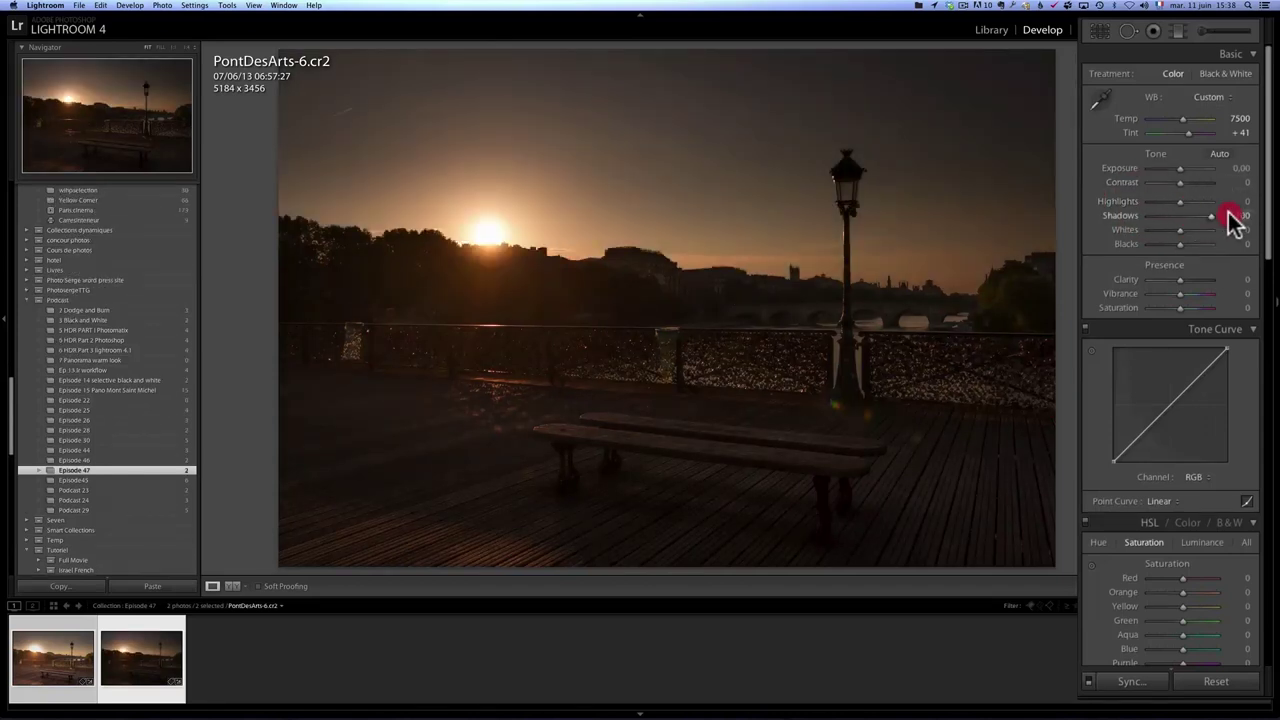
left_click_drag(1180, 170, 1183, 170)
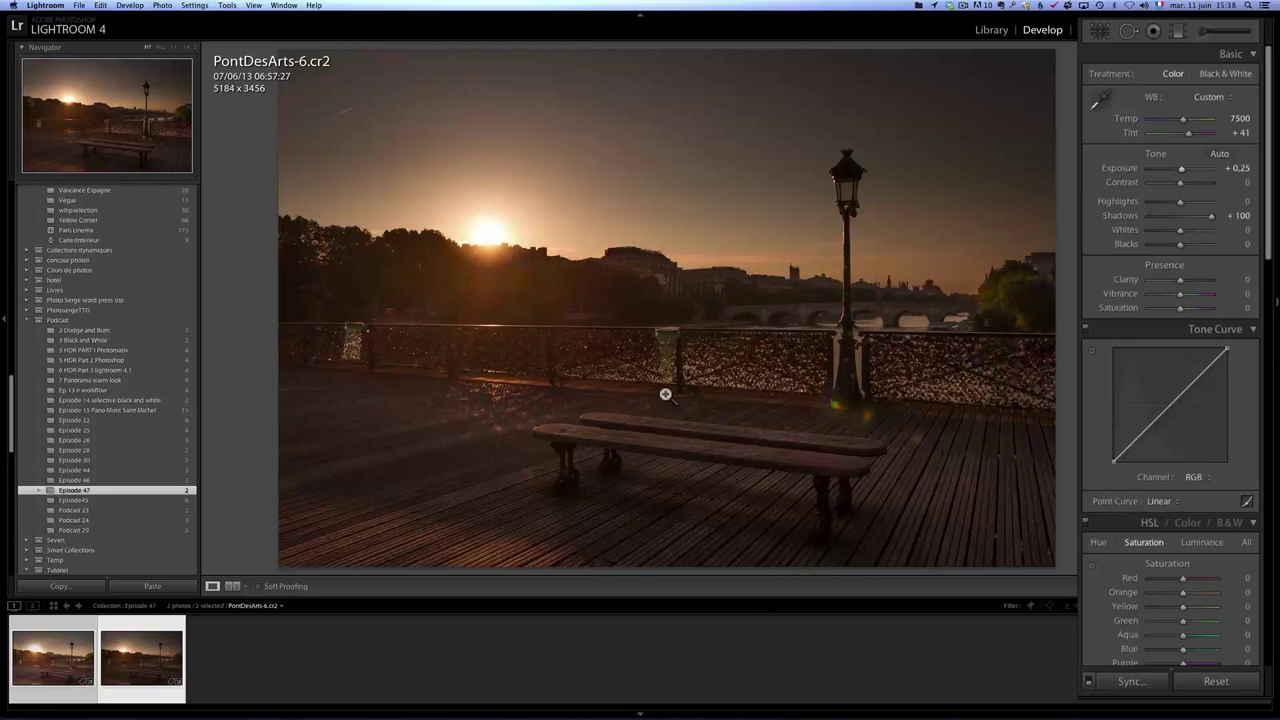
left_click_drag(1180, 170, 1182, 174)
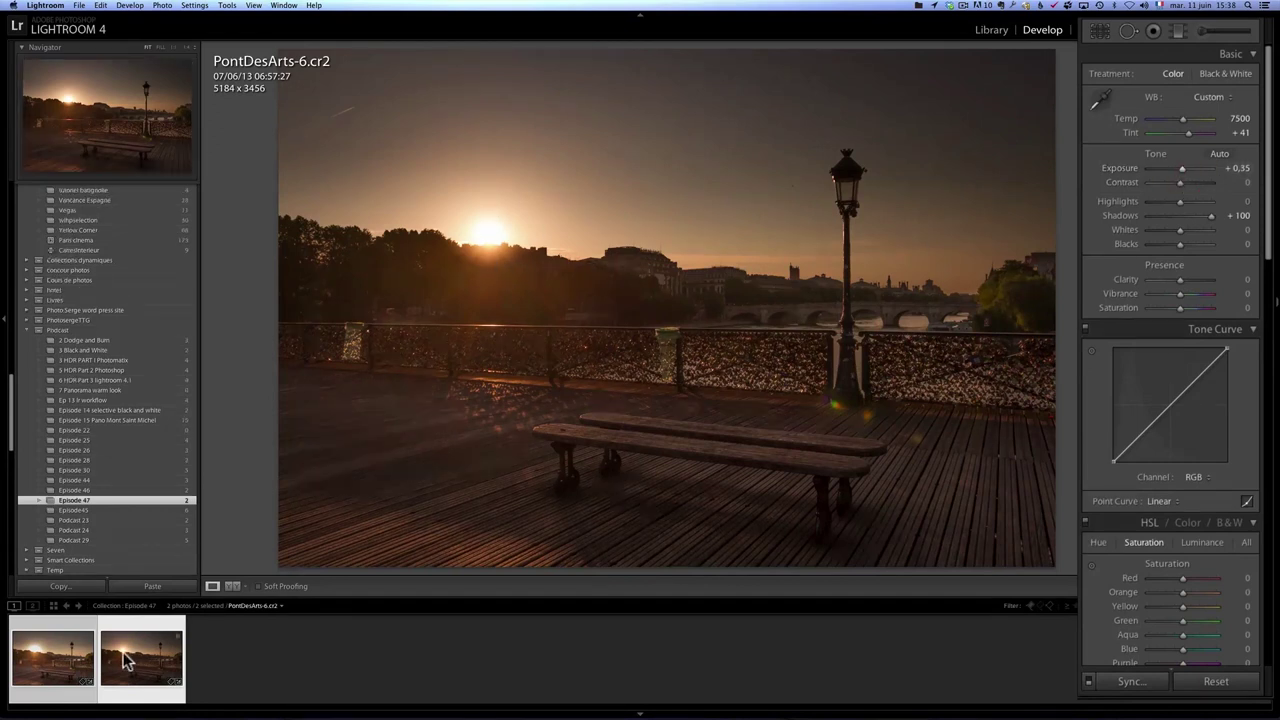
Switch between PontDesArts-5 and PontDesArts-6 to compare, ending on PontDesArts-5
left_click(65, 655)
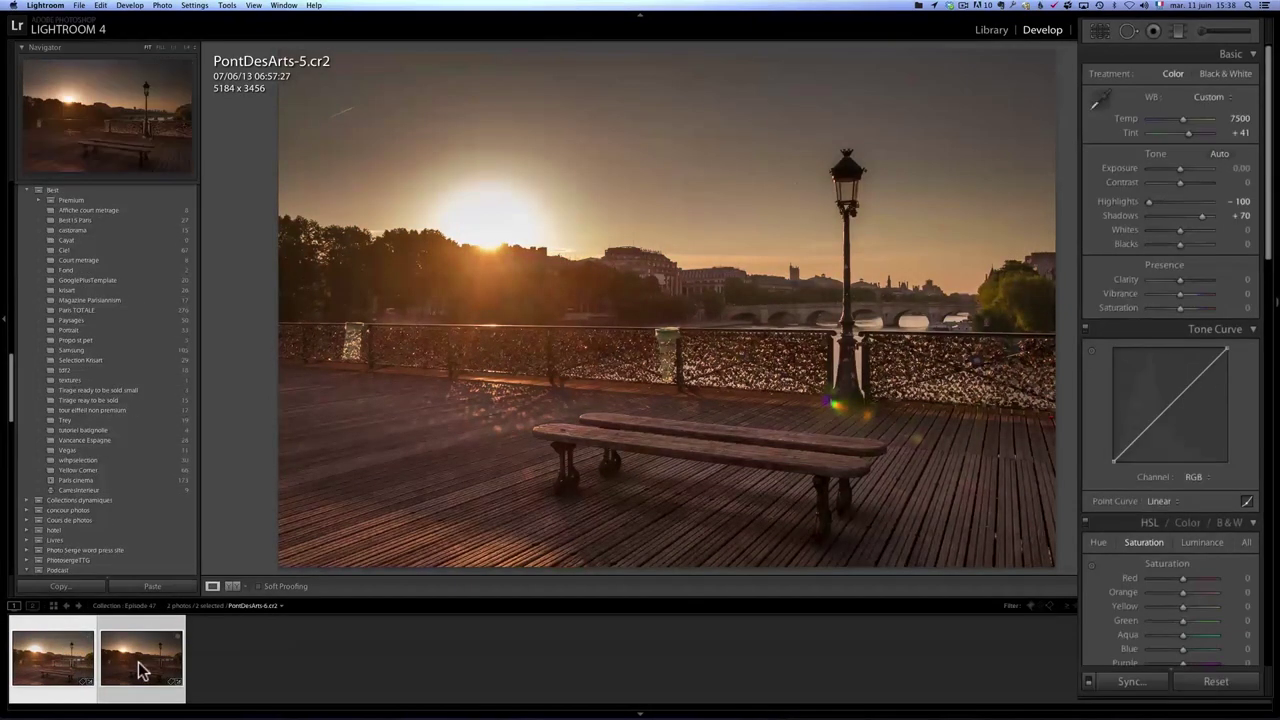
left_click(138, 670)
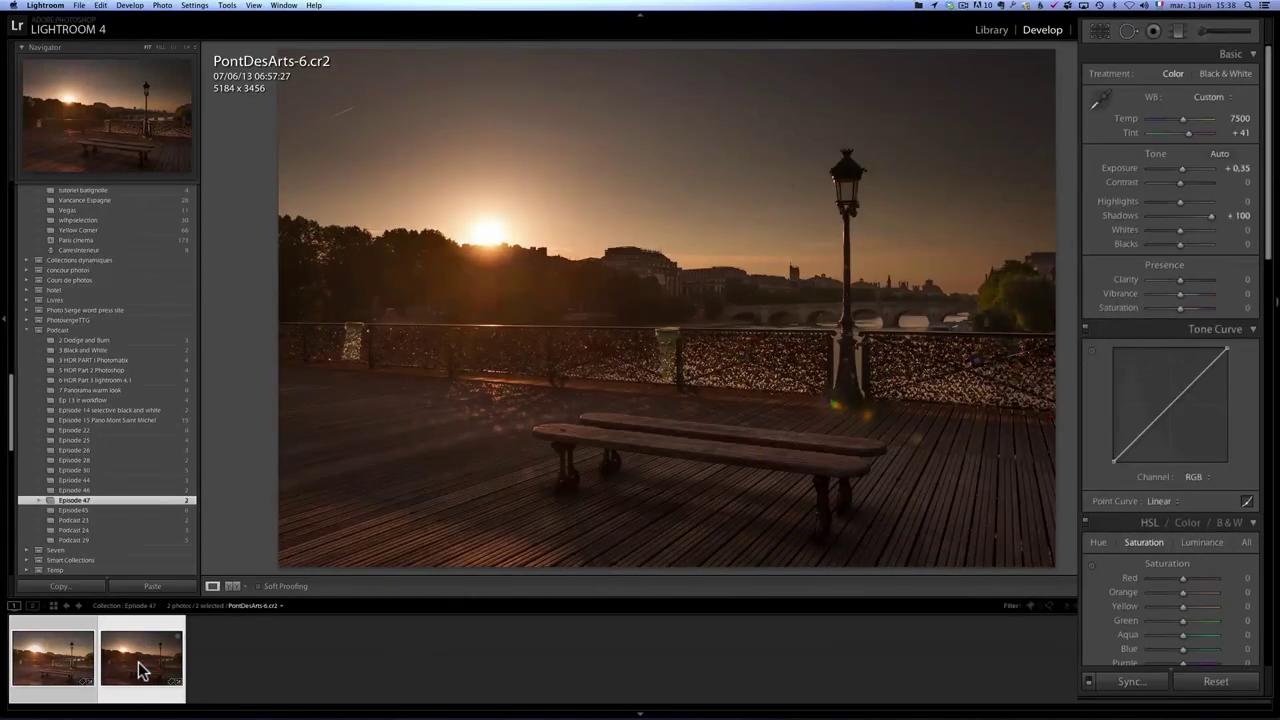
left_click(75, 668)
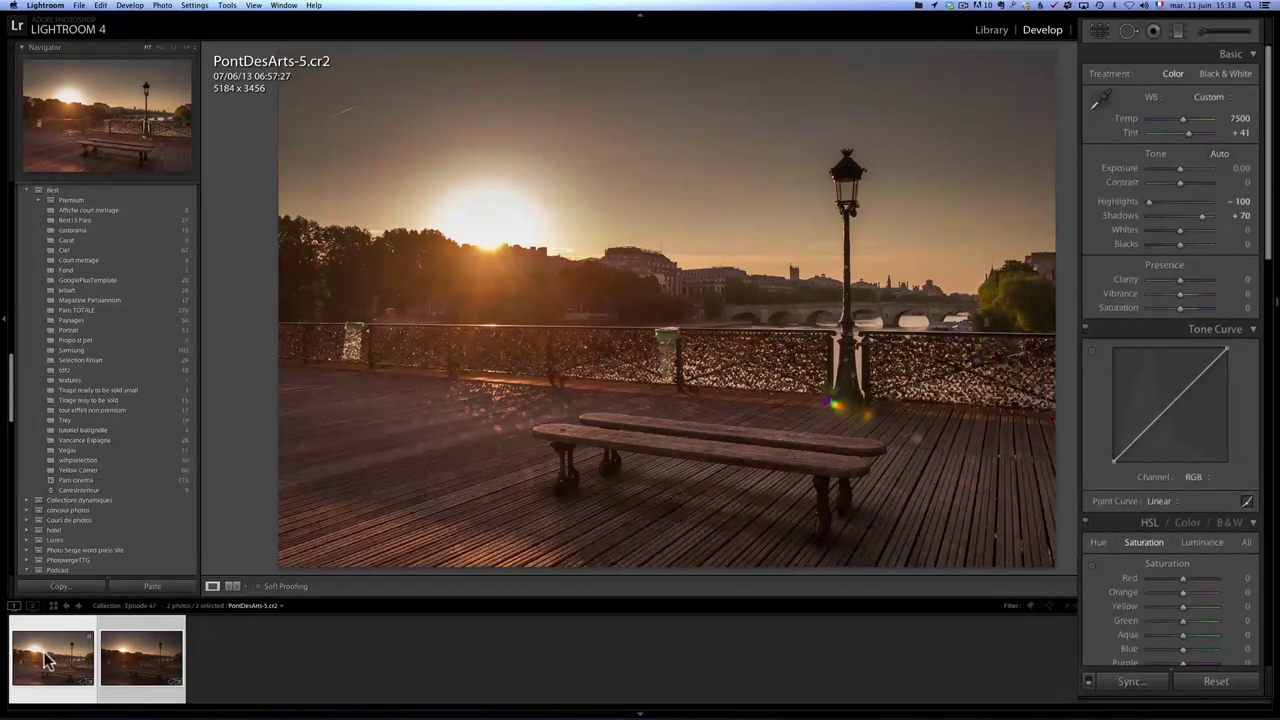
Open PontDesArts-5.cr2 and PontDesArts-6.cr2 as layers in one Photoshop document, despite the Camera Raw warning
right_click(44, 653)
mouse_move(112, 510)
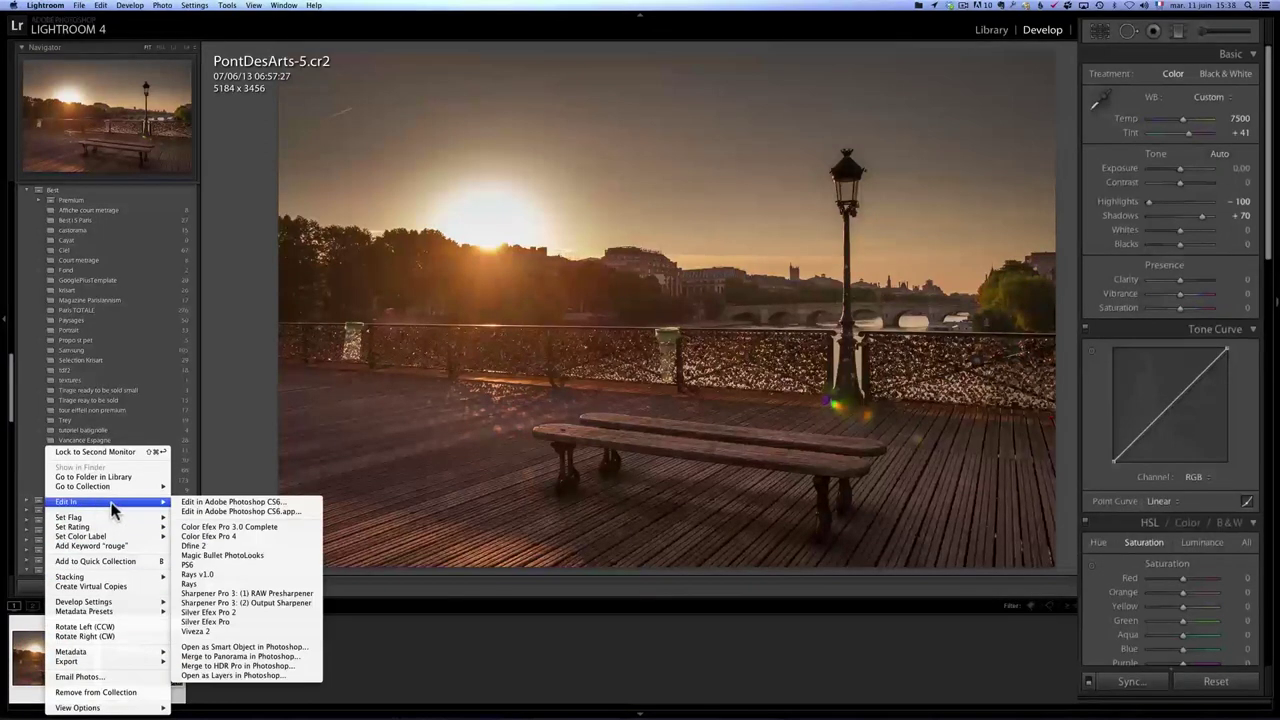
left_click(270, 676)
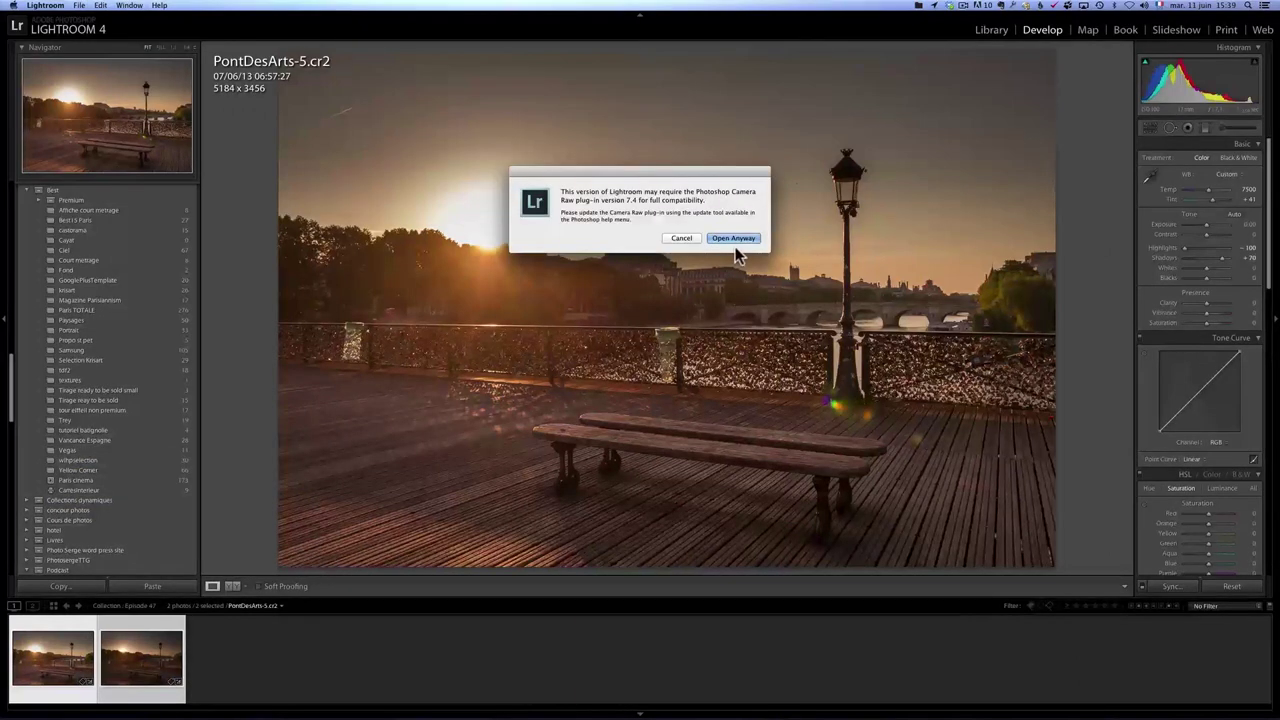
left_click(735, 239)
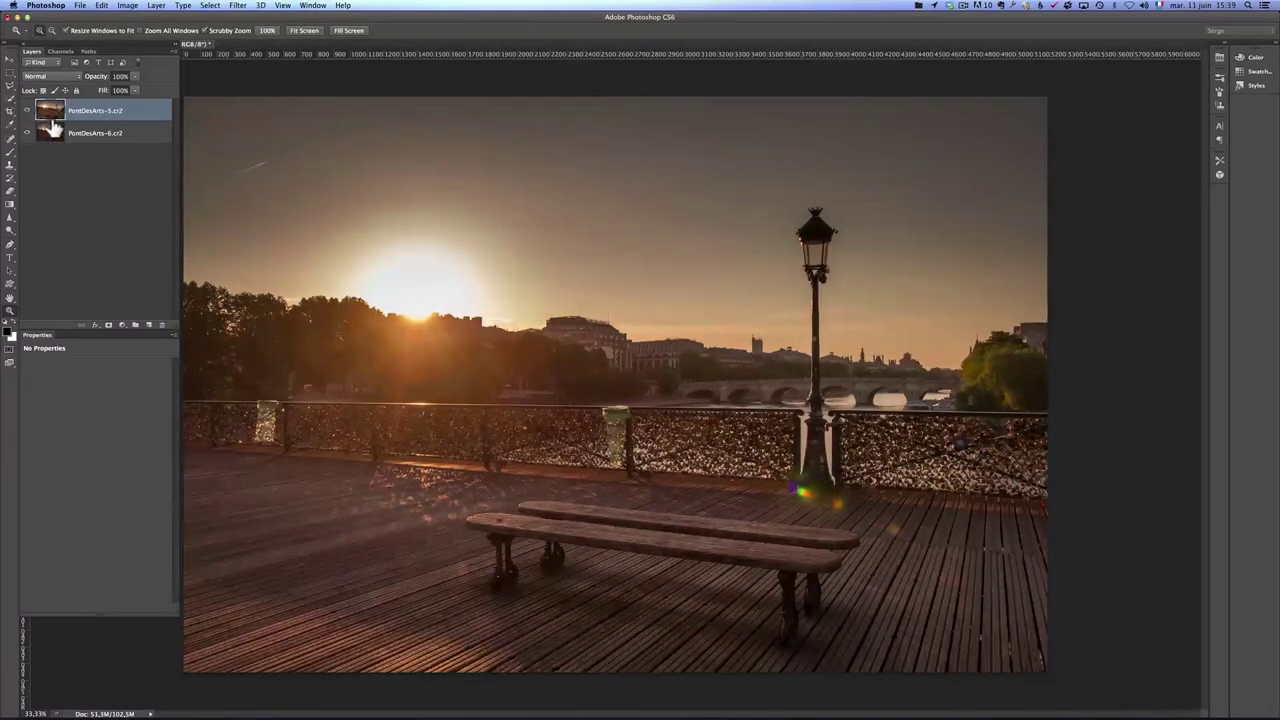
Rename PontDesArts-6.cr2 to Dark and PontDesArts-5.cr2 to Normal, with Dark stacked on top
left_click(89, 136)
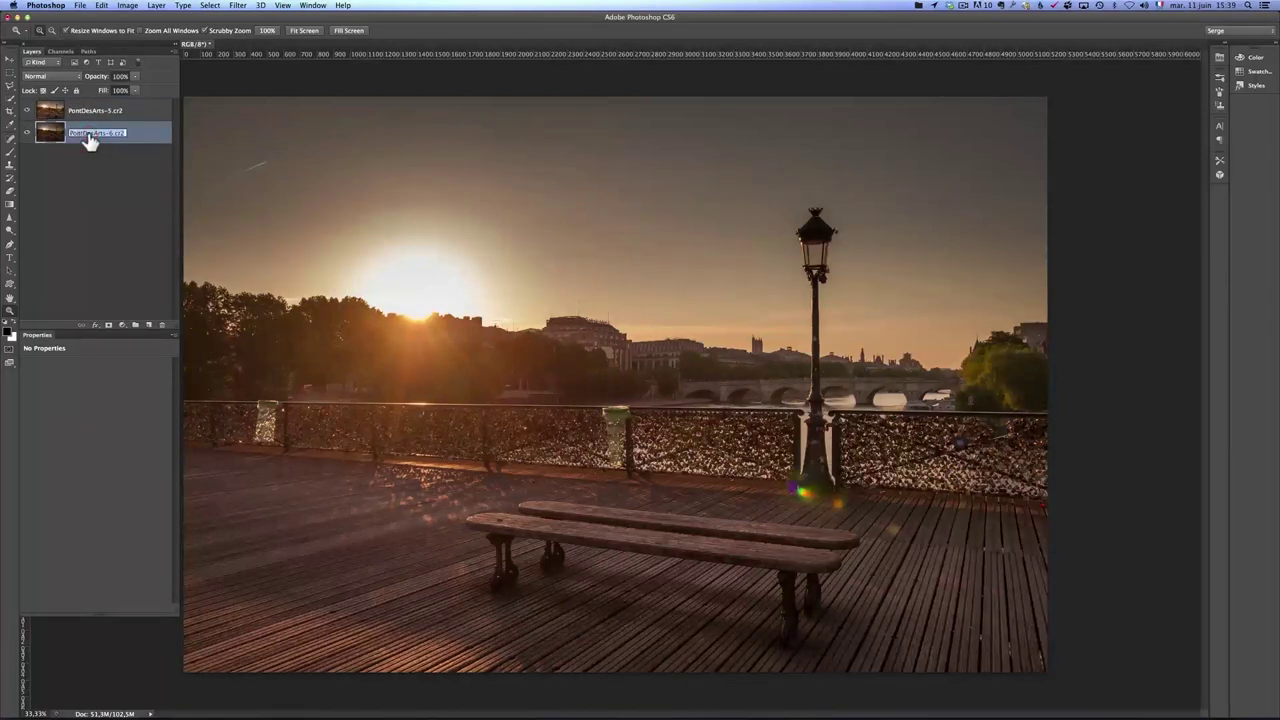
double_click(88, 134)
type("Dark")
double_click(94, 110)
type("Normal")
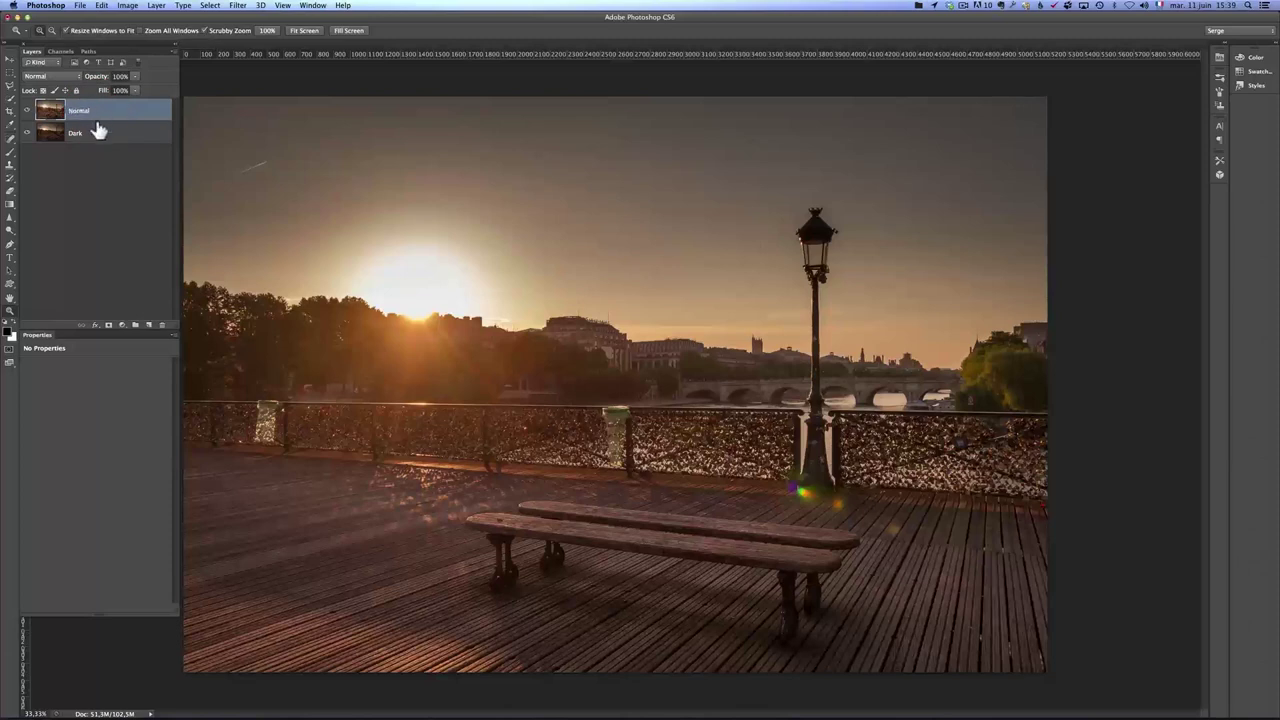
left_click(120, 147)
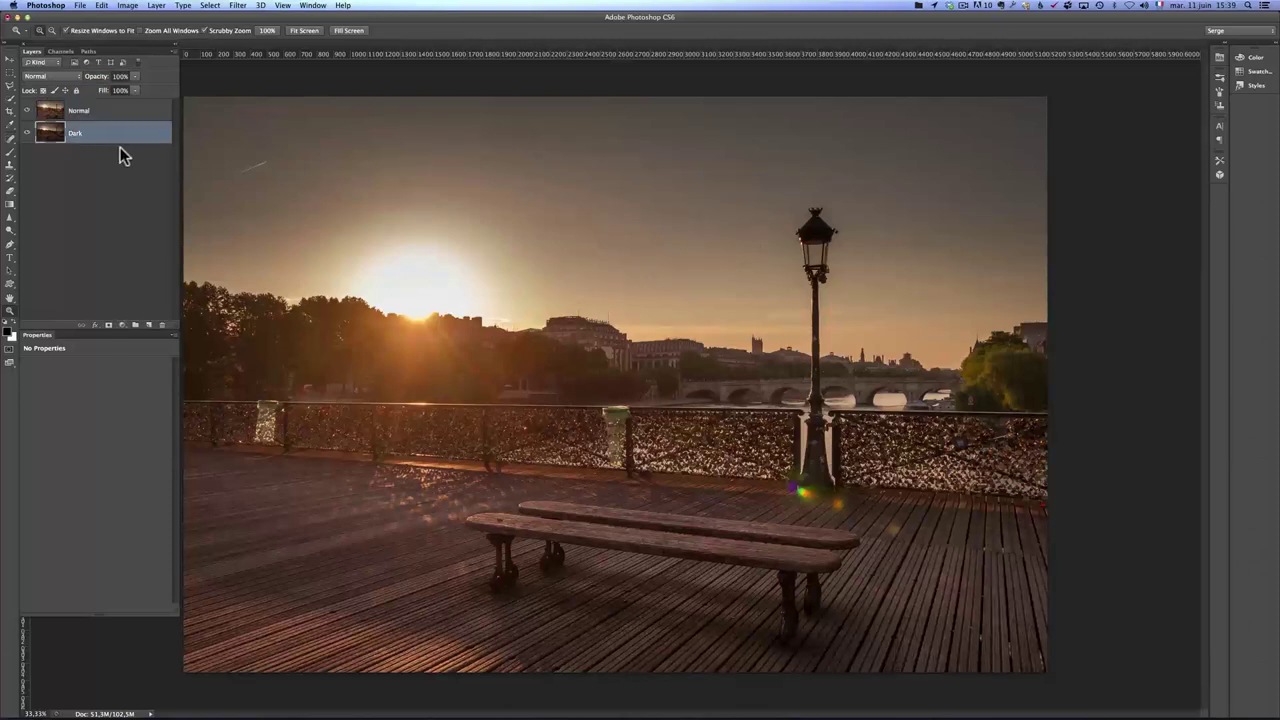
left_click_drag(100, 103, 102, 107)
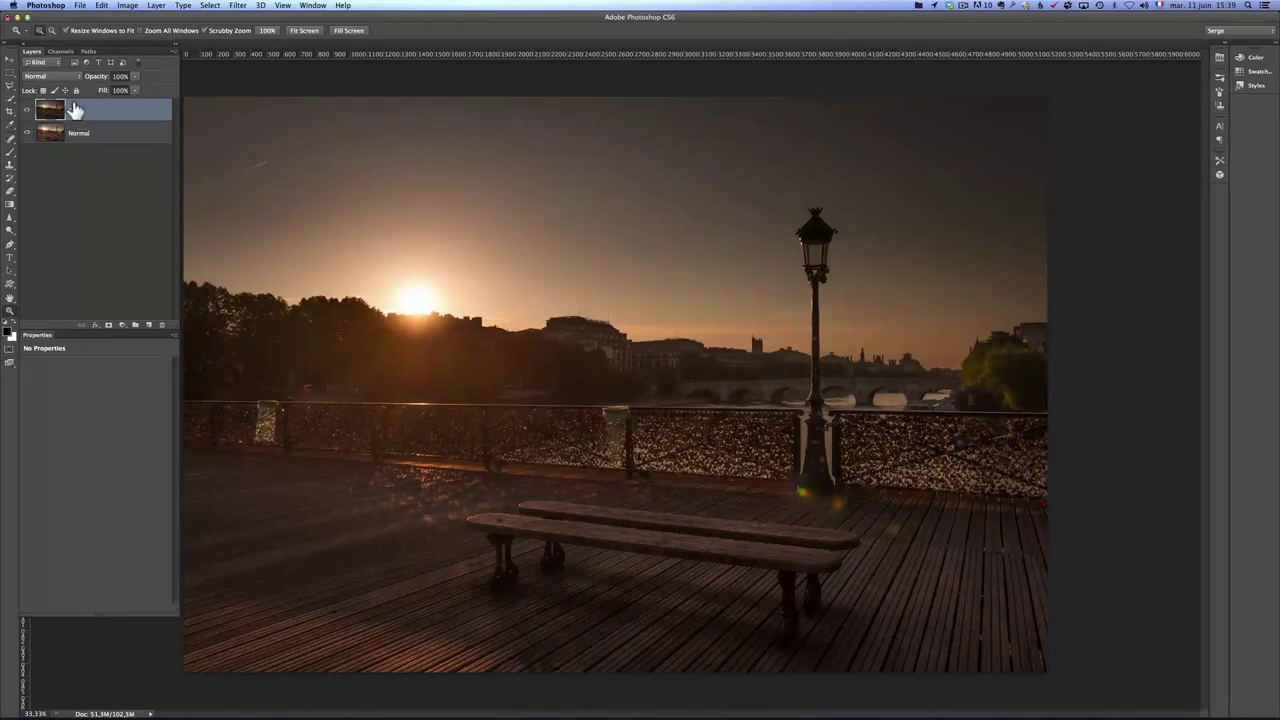
Add a white layer mask to the Dark layer and choose the Gradient tool with black foreground
left_click(108, 326)
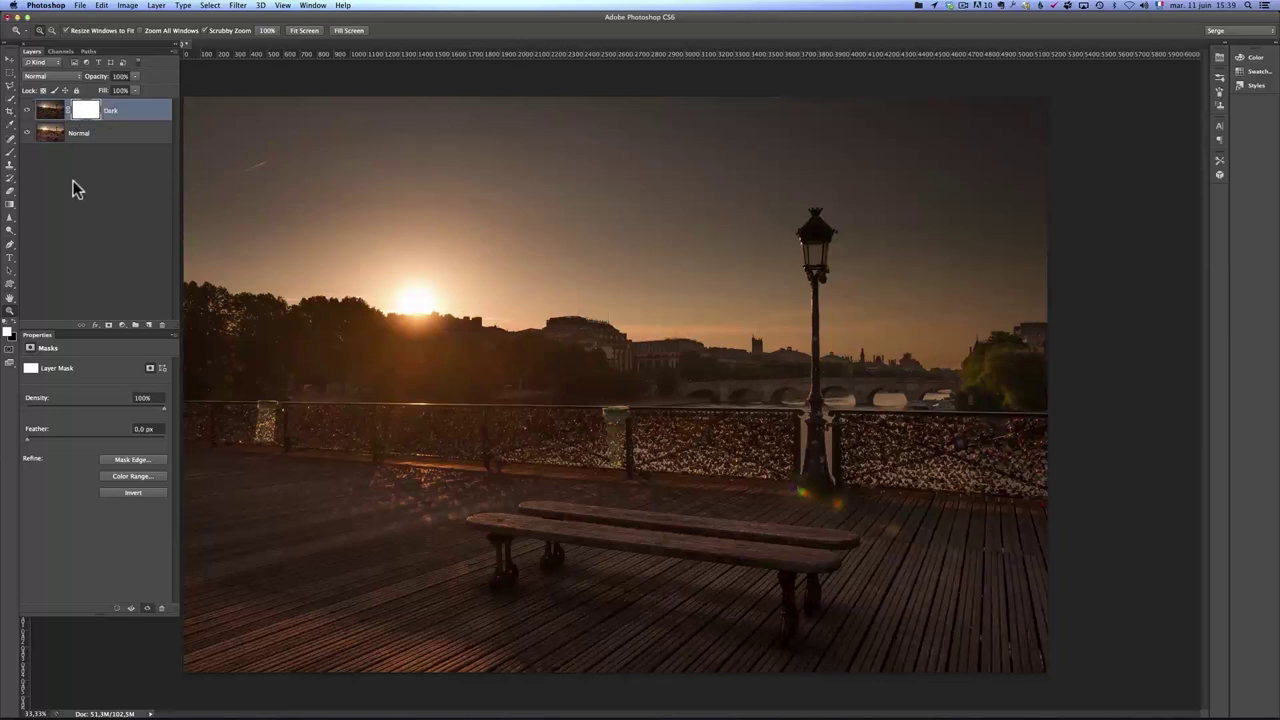
left_click(11, 206)
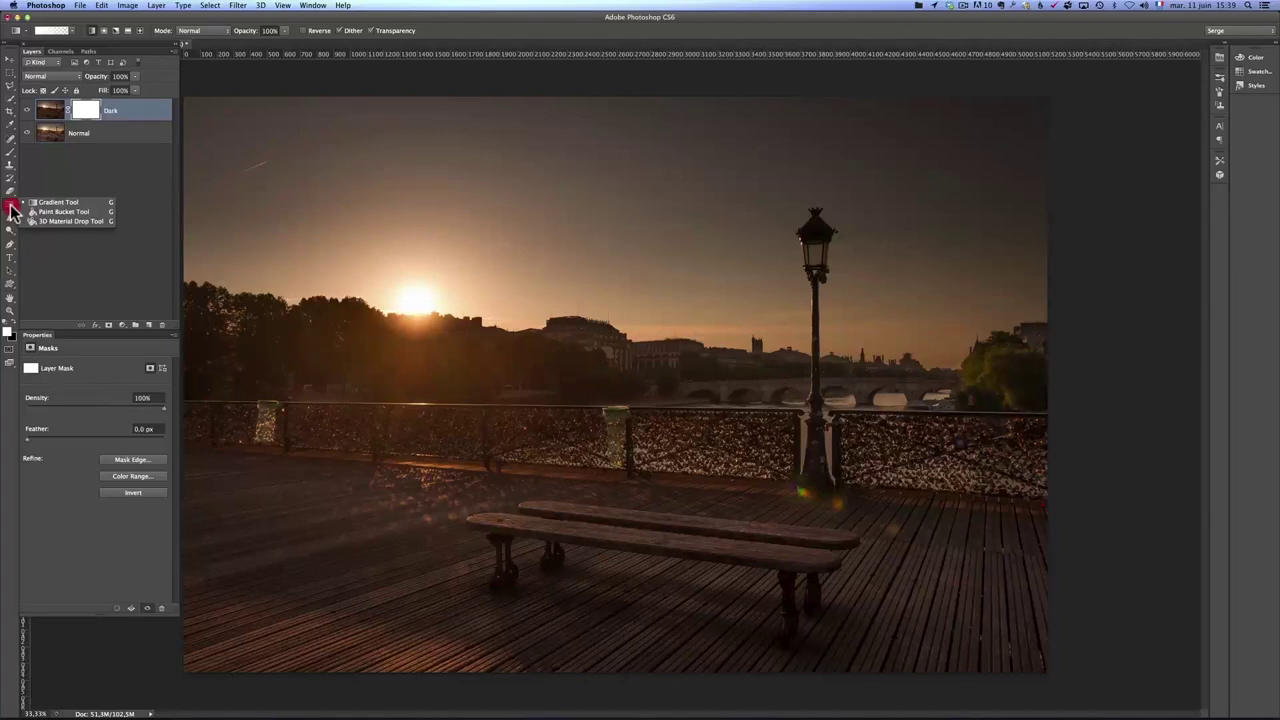
left_click(50, 203)
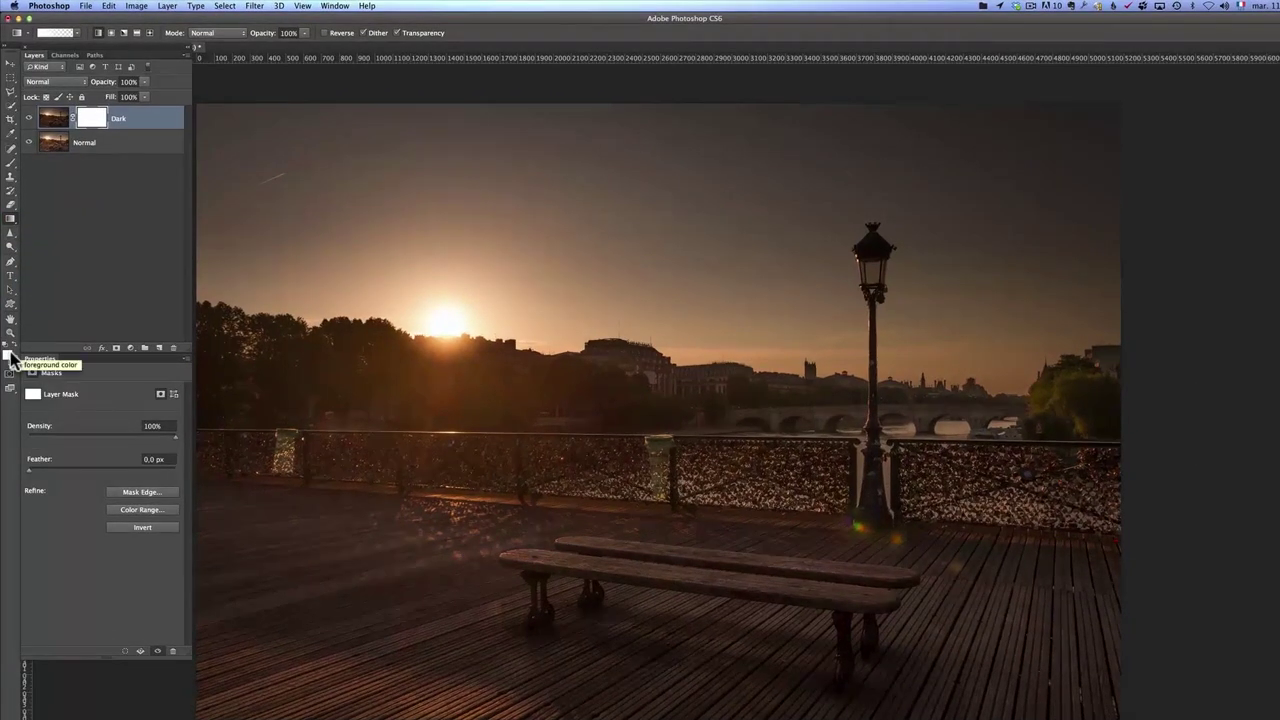
left_click(11, 352)
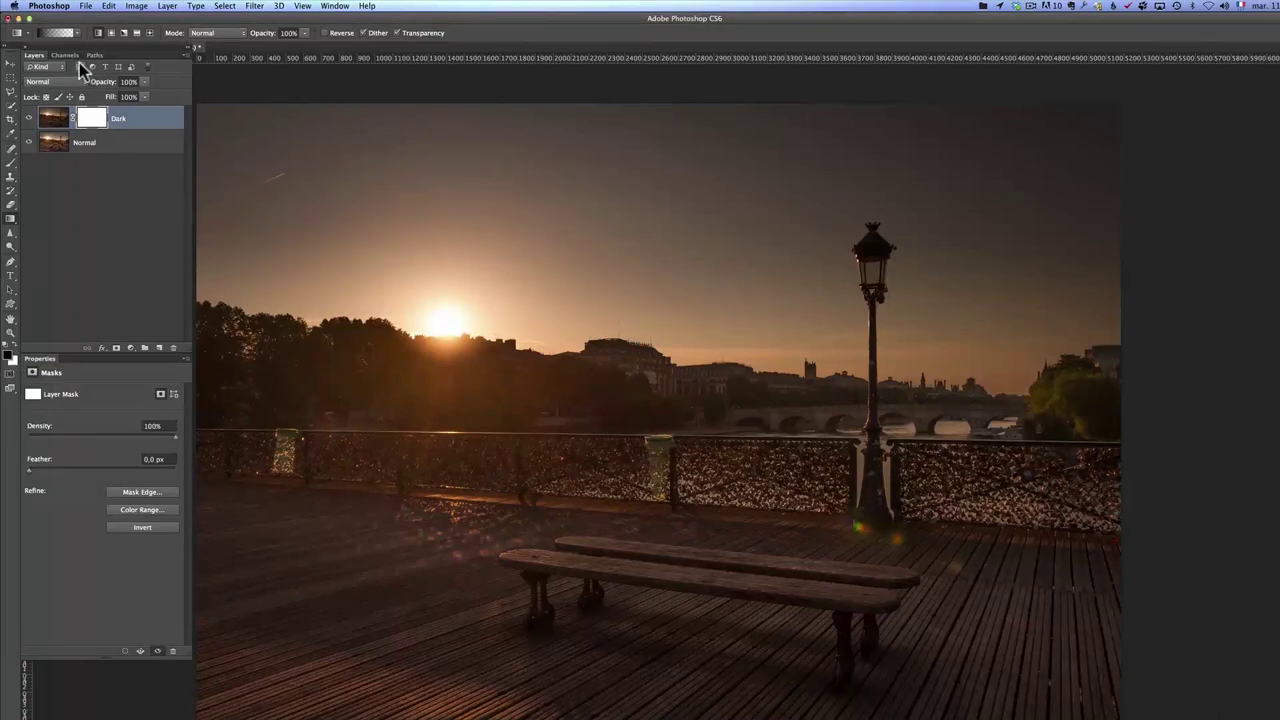
Choose the Foreground to Transparent gradient preset and target the Dark layer's mask
left_click(55, 38)
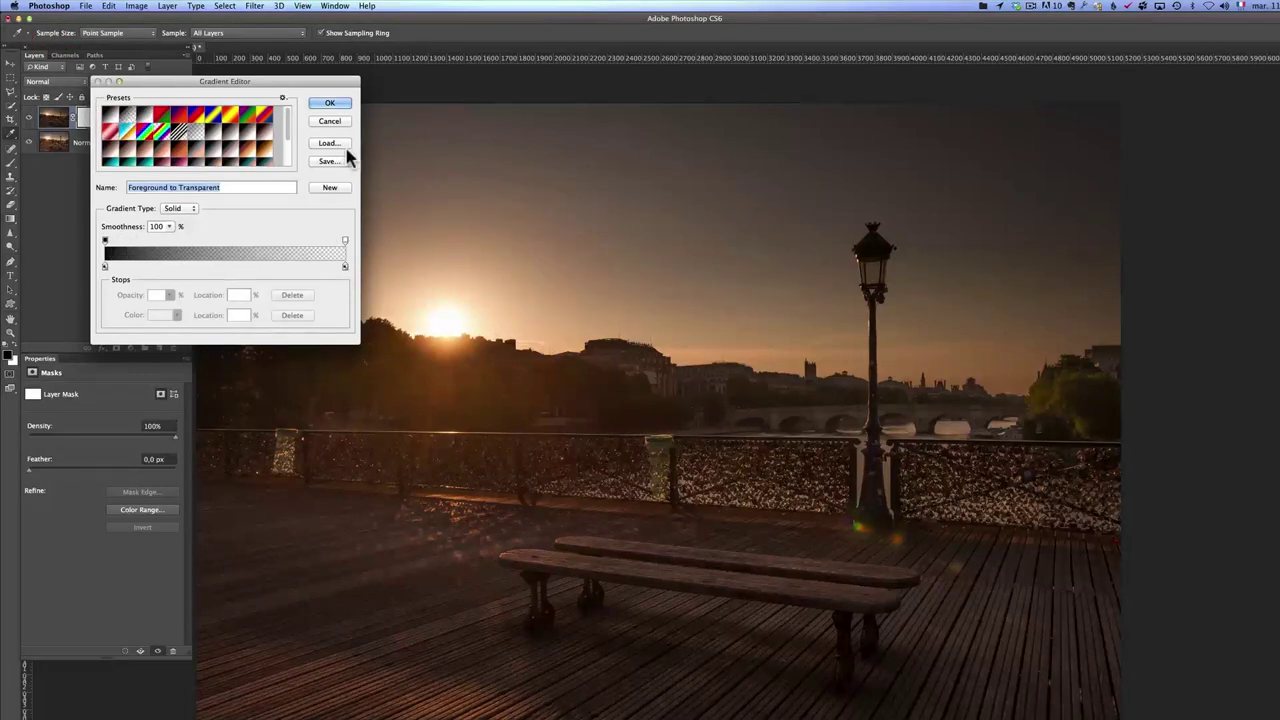
left_click(333, 106)
left_click(100, 124)
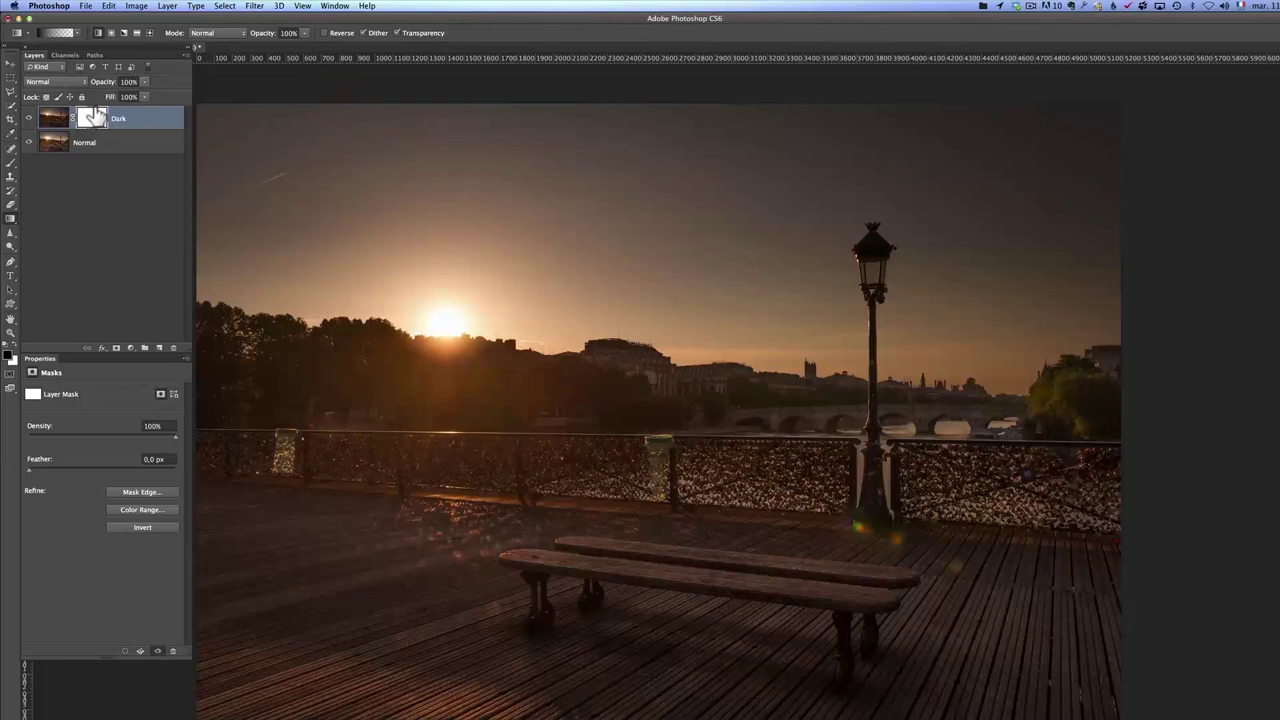
Draw a black gradient on the Dark layer's mask from the photo's bottom up to the skyline
left_click_drag(627, 716, 640, 201)
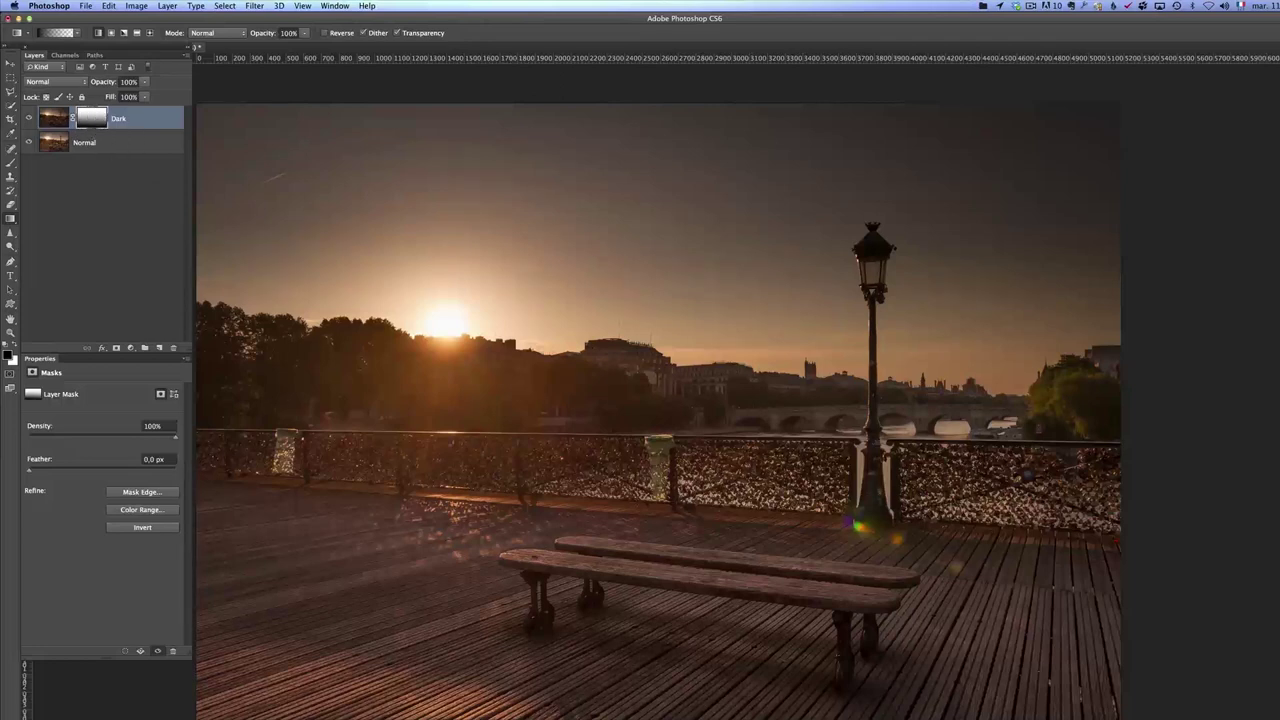
left_click_drag(621, 630, 617, 90)
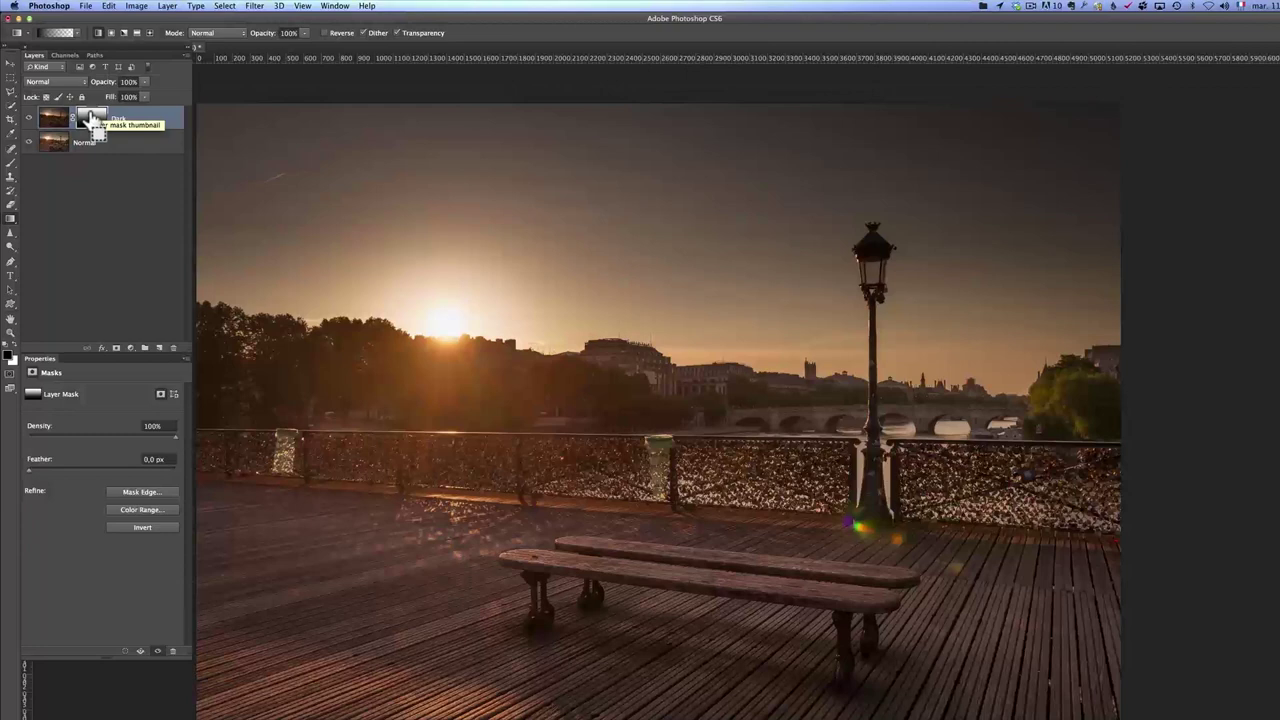
Apply Levels to the Dark layer's mask with the midtone value settled at 0,90
key("super+l")
left_click_drag(449, 56, 513, 62)
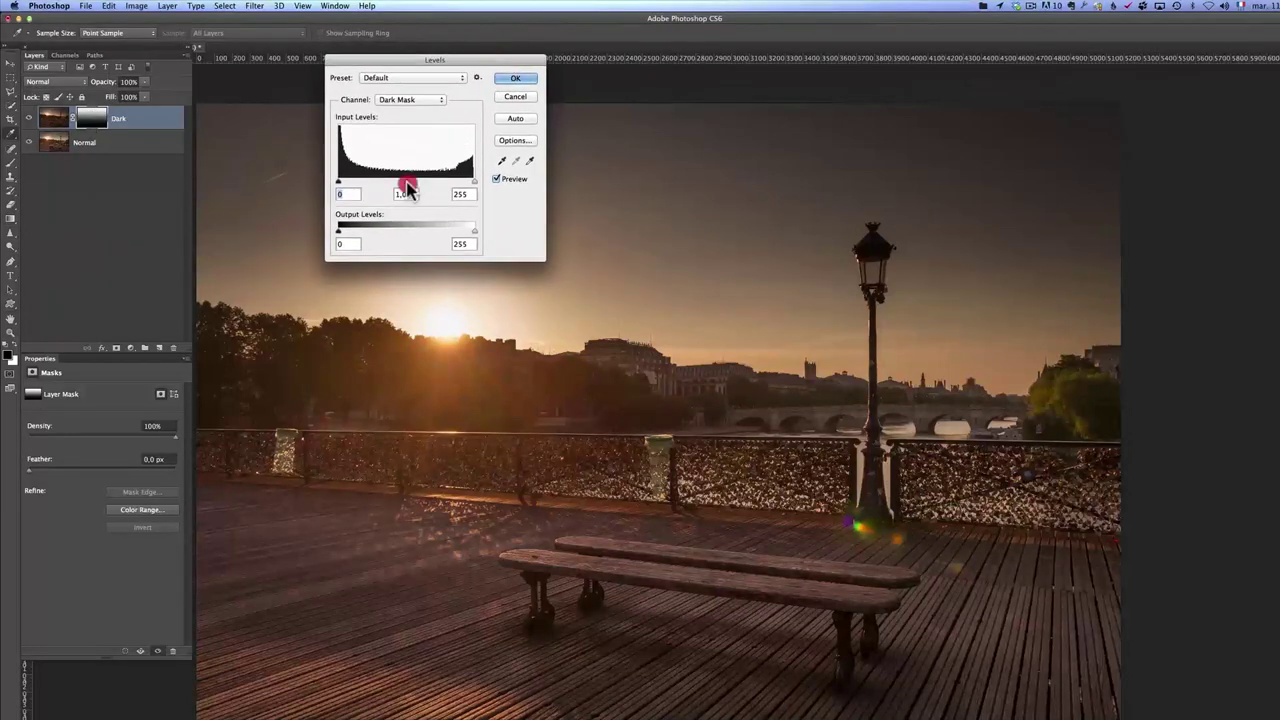
left_click_drag(402, 184, 441, 184)
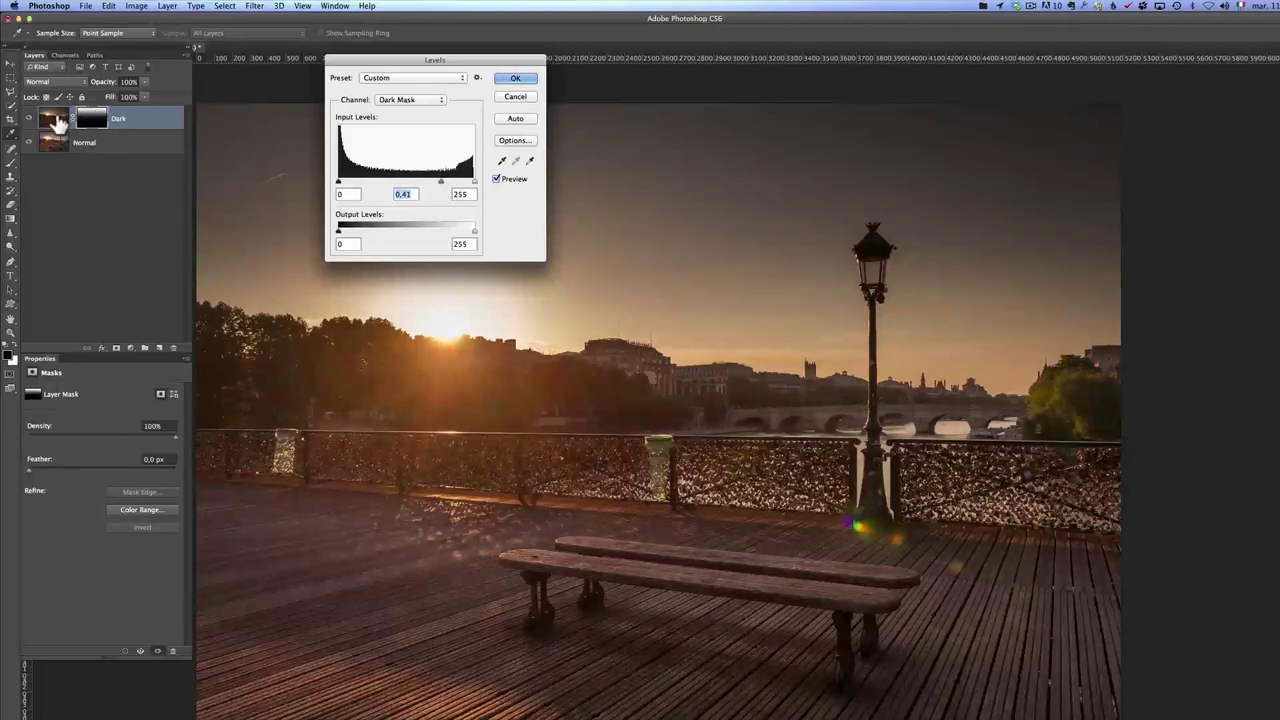
left_click_drag(445, 178, 398, 182)
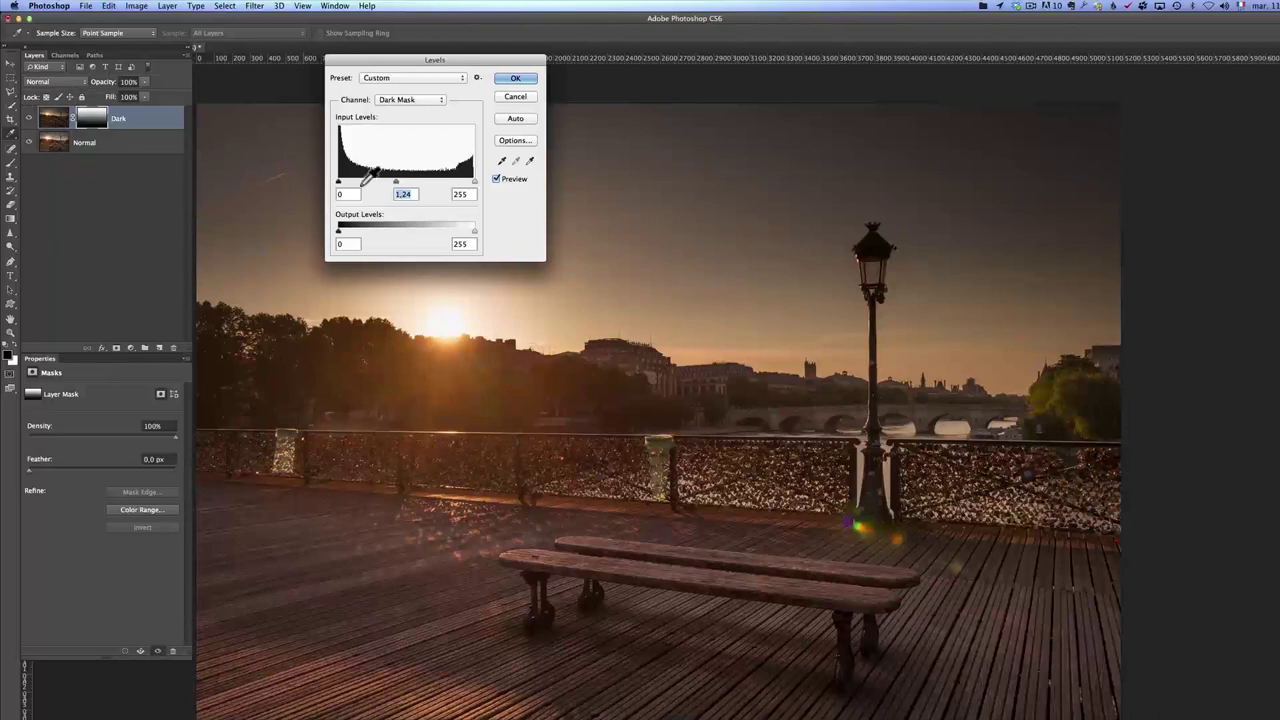
mouse_move(397, 182)
left_mouse_down()
mouse_move(412, 188)
mouse_move(380, 192)
mouse_move(420, 189)
left_mouse_up()
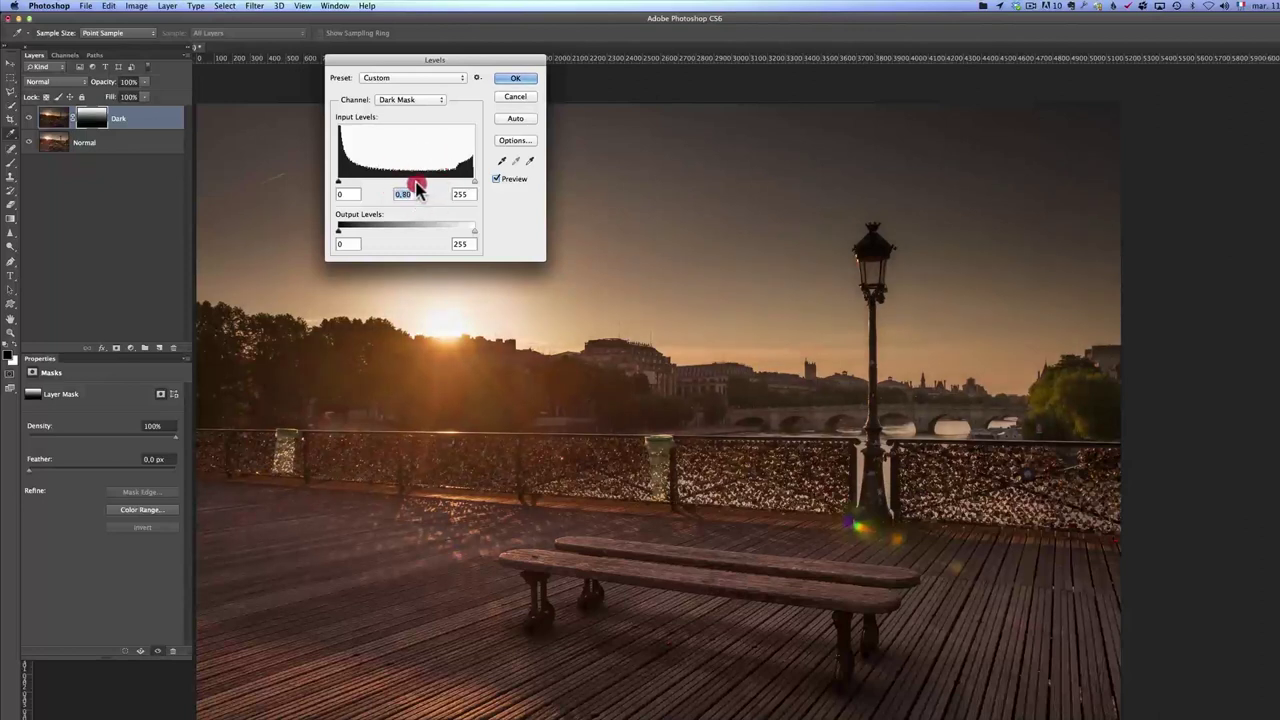
left_click(515, 78)
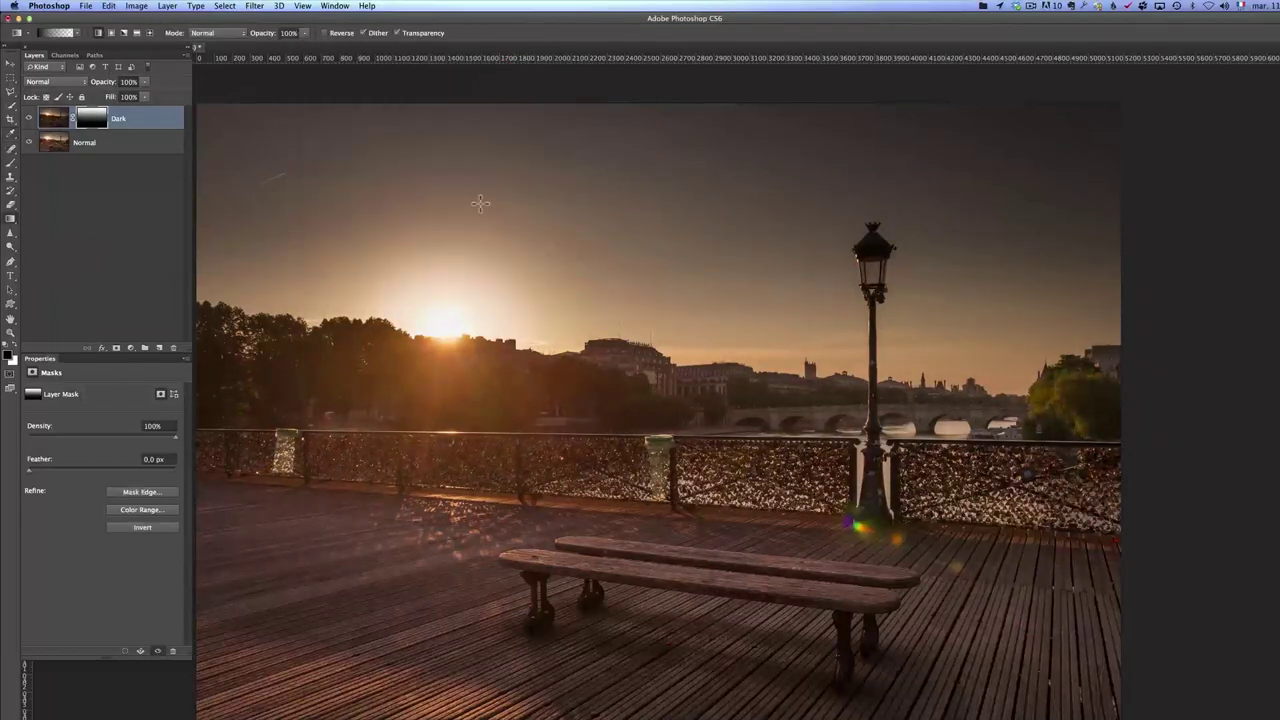
left_click(29, 118)
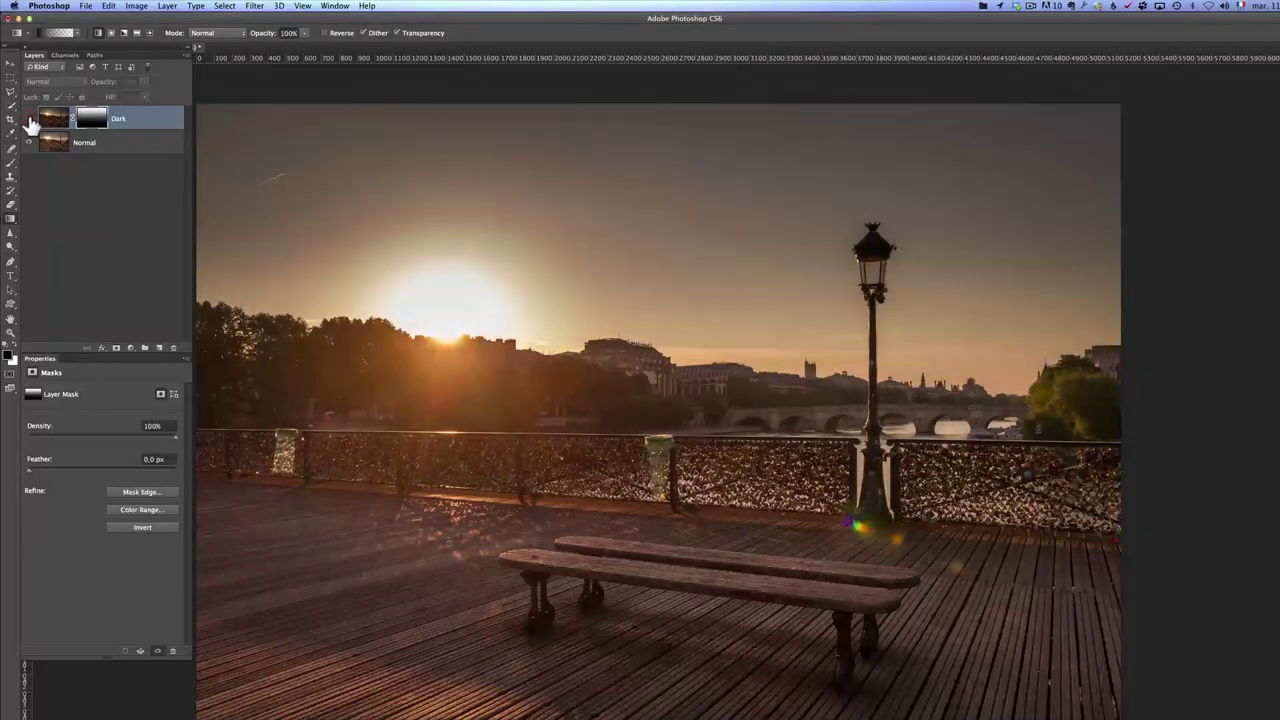
left_click(29, 118)
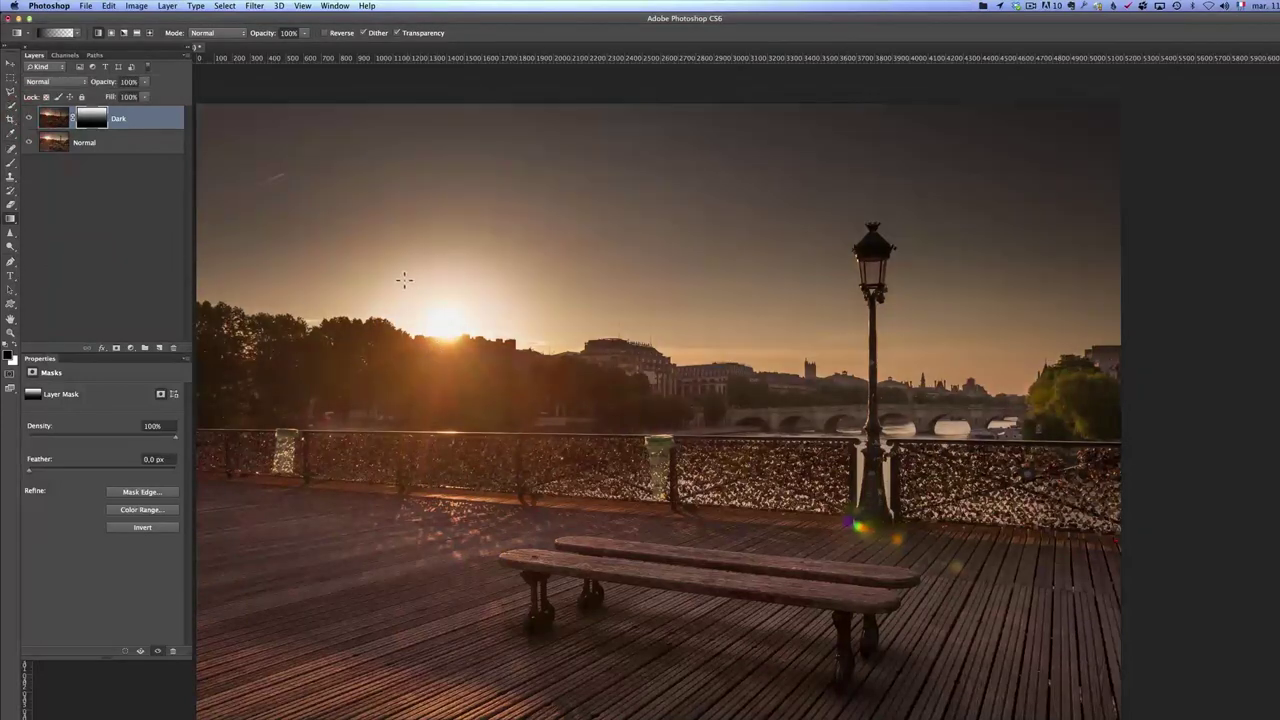
left_click(29, 118)
left_click(29, 118)
Merge Dark and Normal into one Dark layer and duplicate it as Dark copy
left_click(140, 153, "shift")
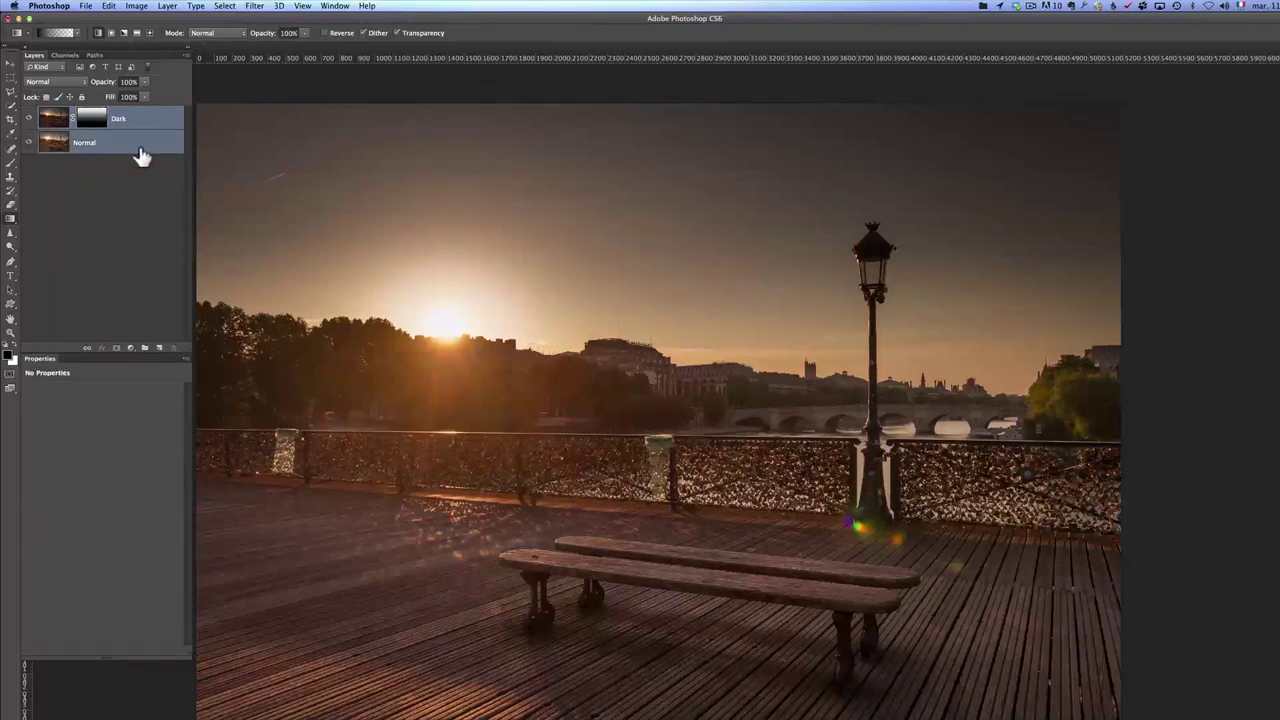
key("ctrl+e")
left_click_drag(114, 120, 158, 346)
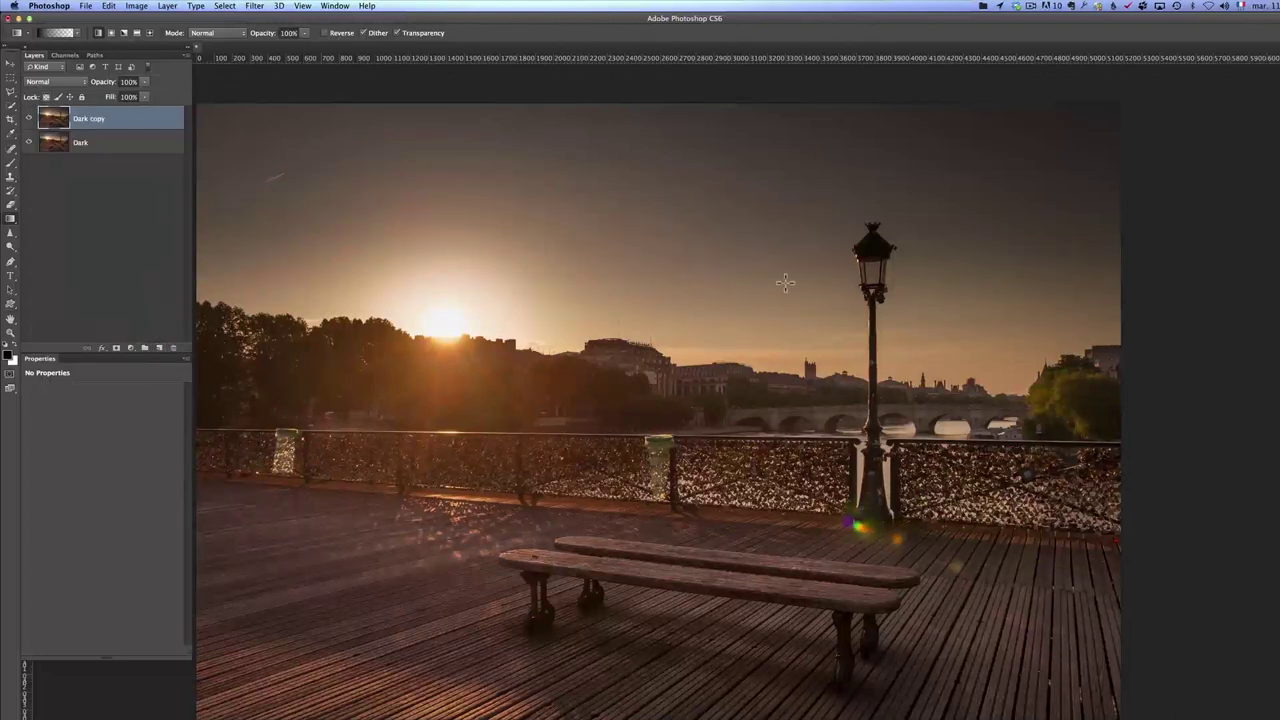
key("z")
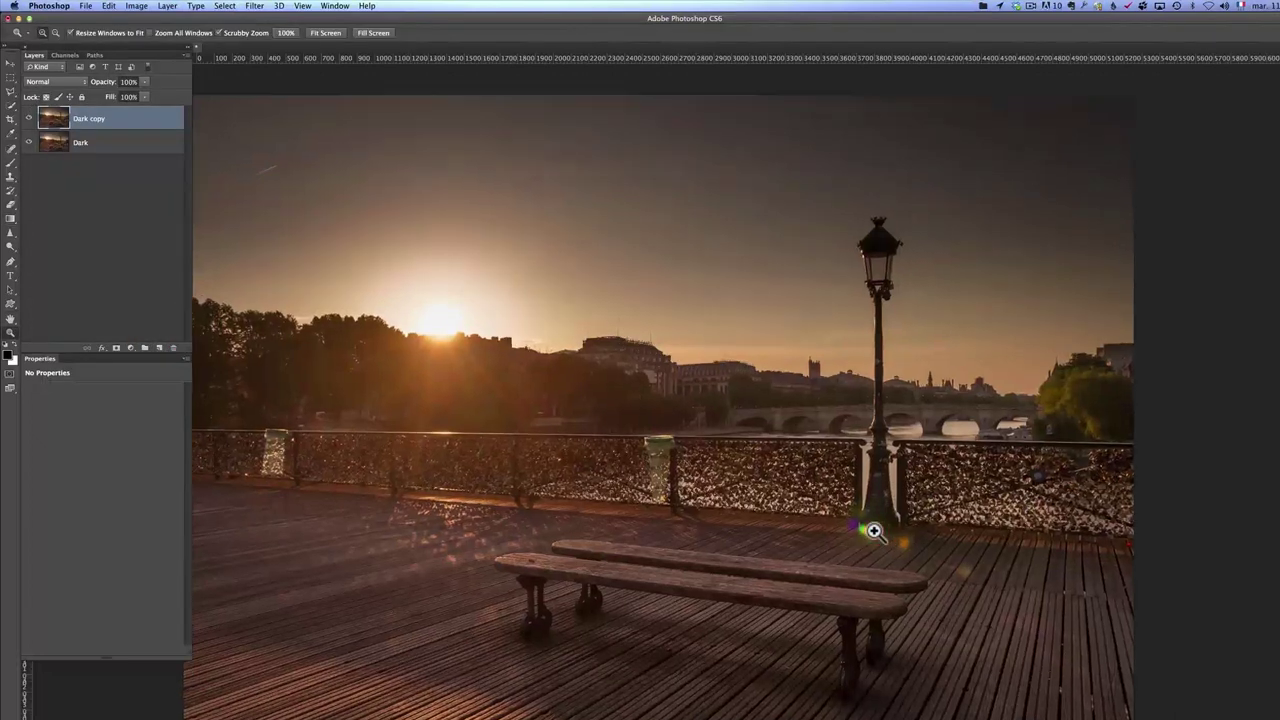
left_click(878, 532)
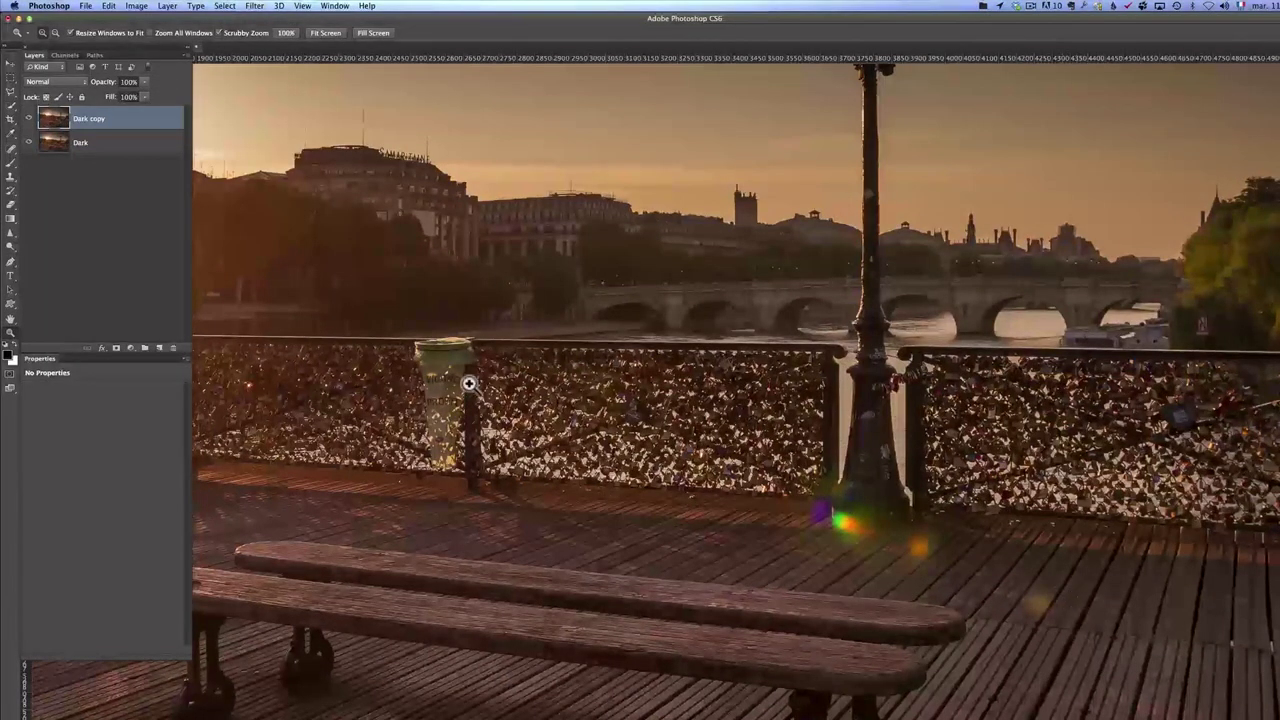
Set up the Clone Stamp at brush size 105 and sample clean boardwalk as the source
left_click(12, 208)
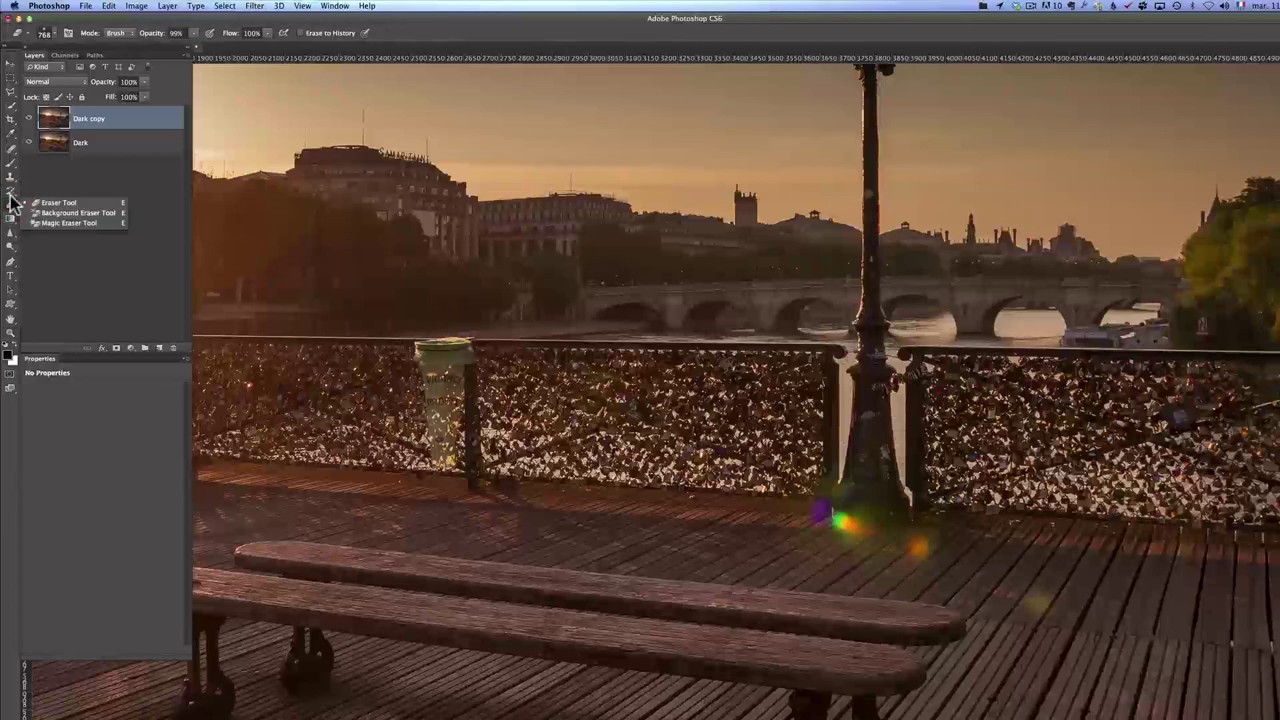
left_click(10, 177)
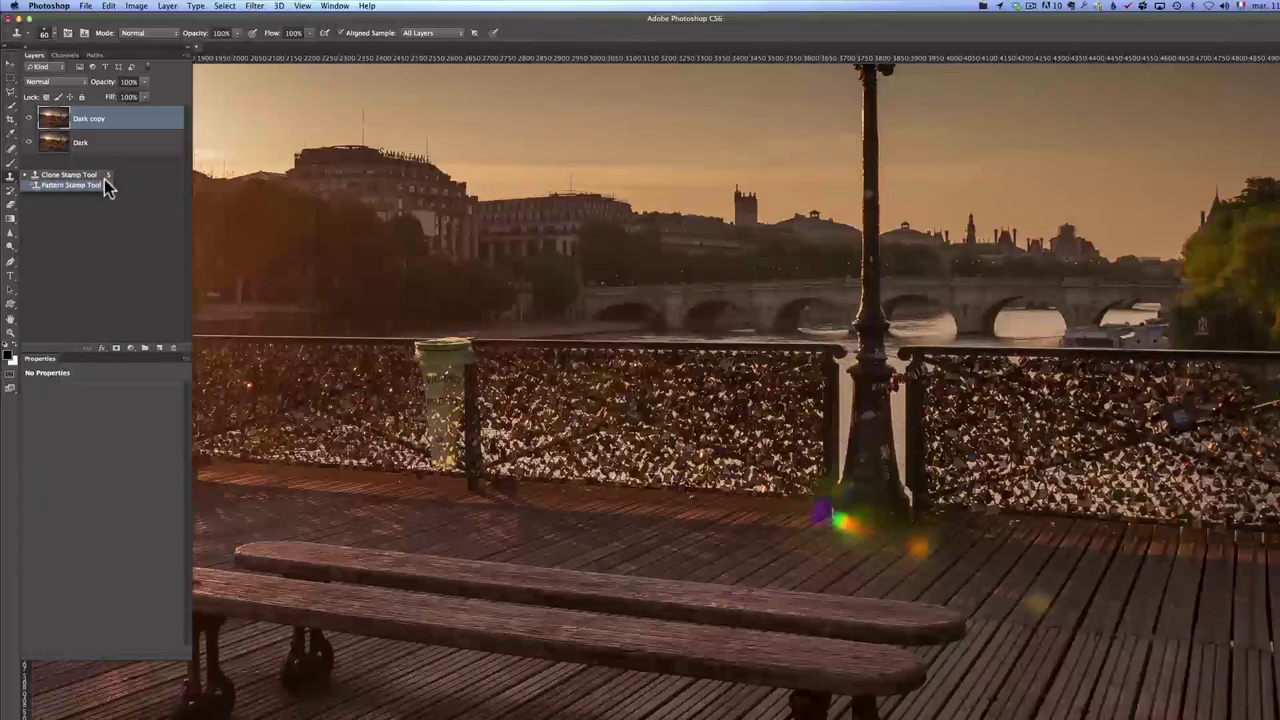
left_click(106, 180)
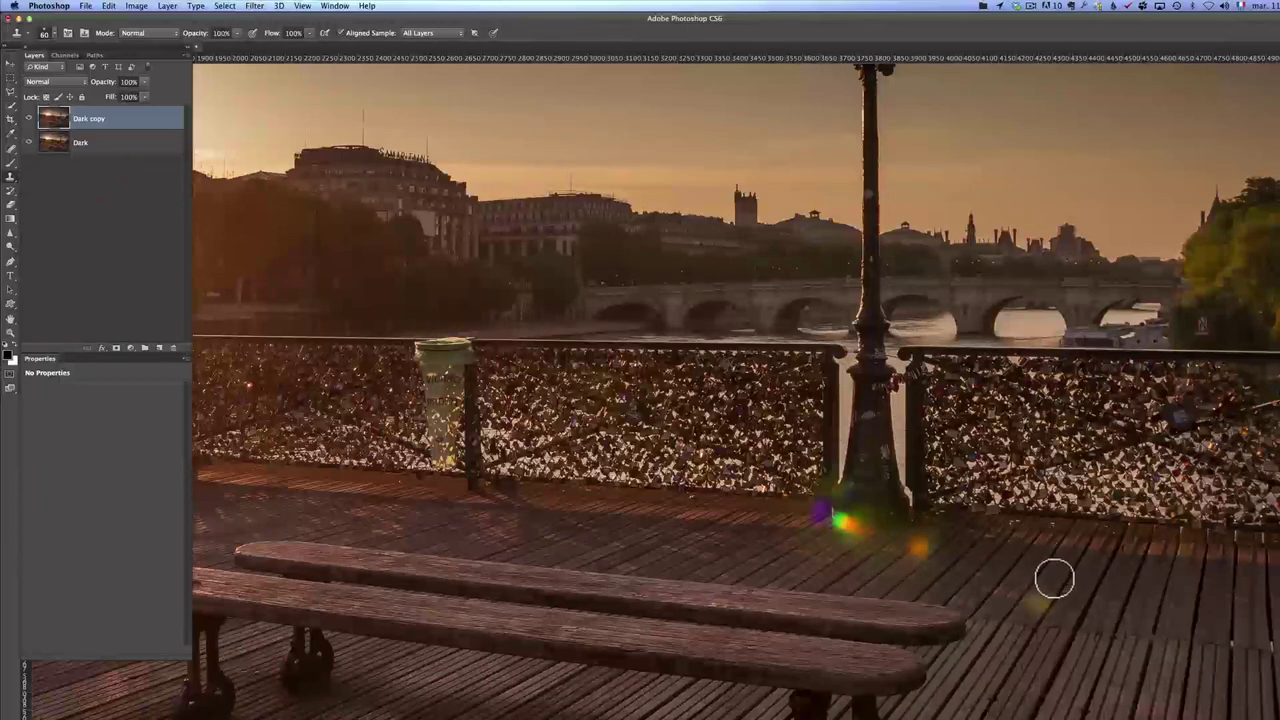
left_click_drag(1057, 580, 1102, 580)
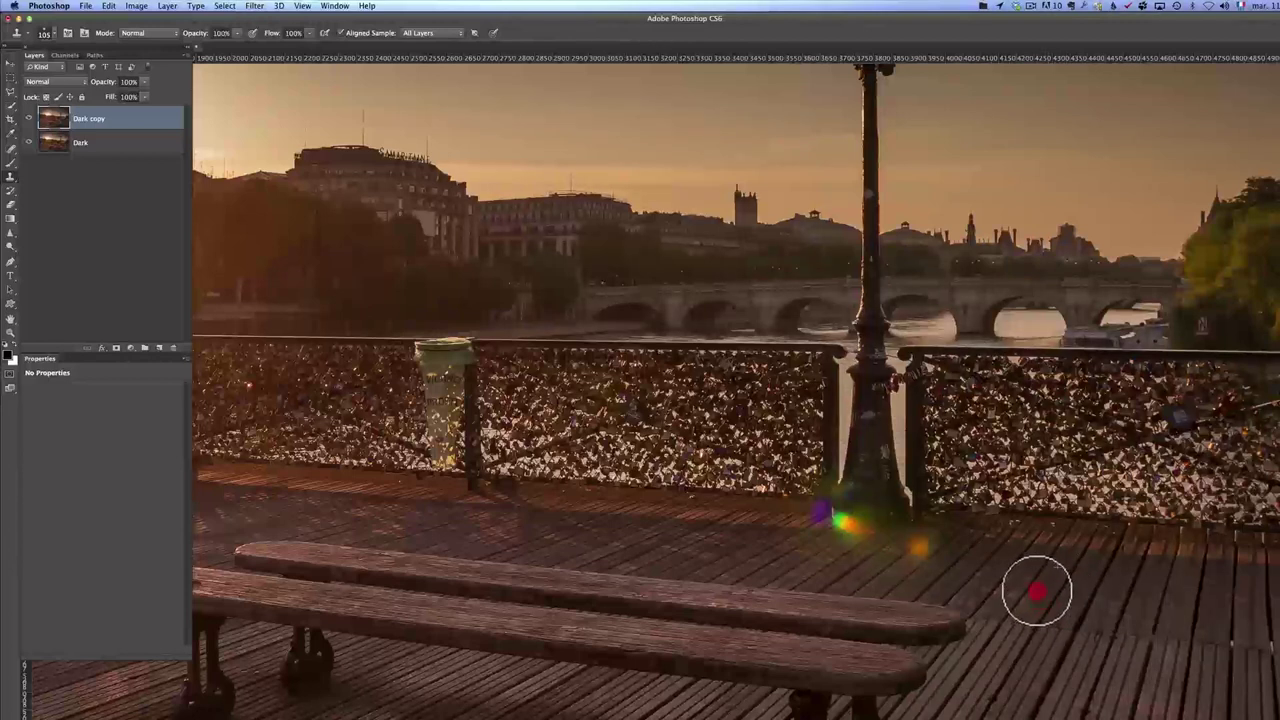
left_click_drag(1037, 591, 1034, 608)
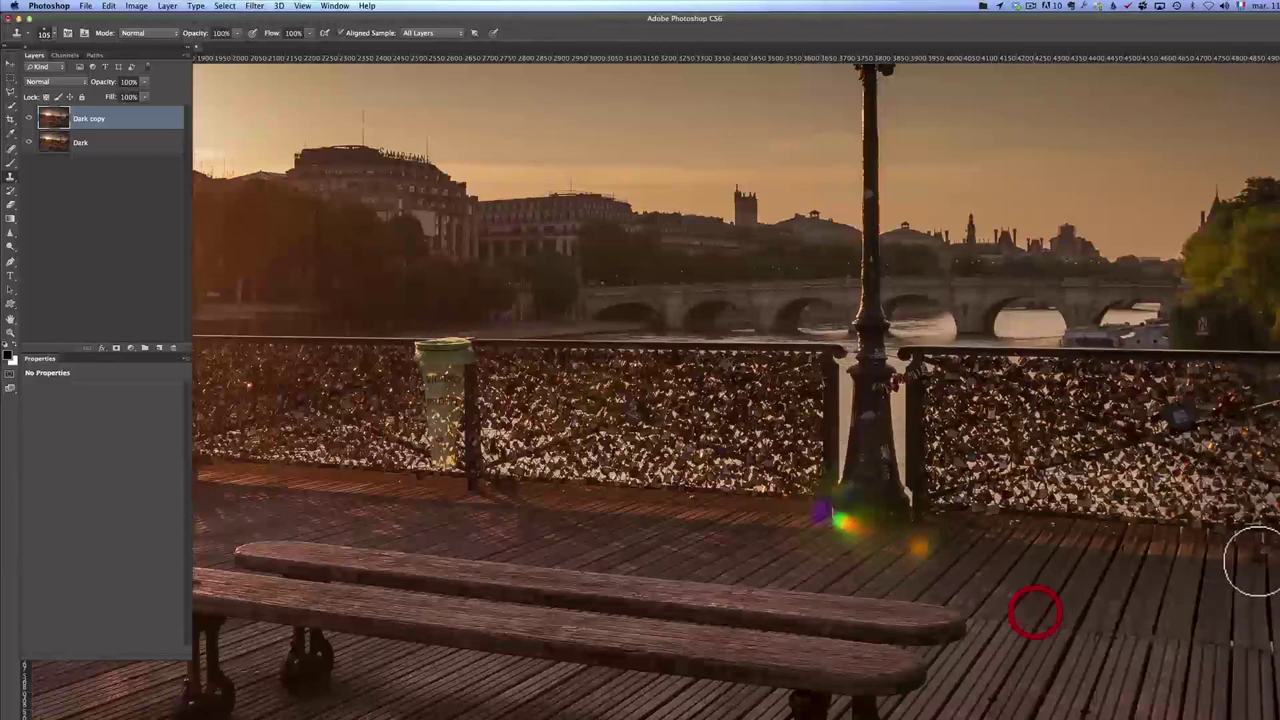
left_click(900, 580, "alt")
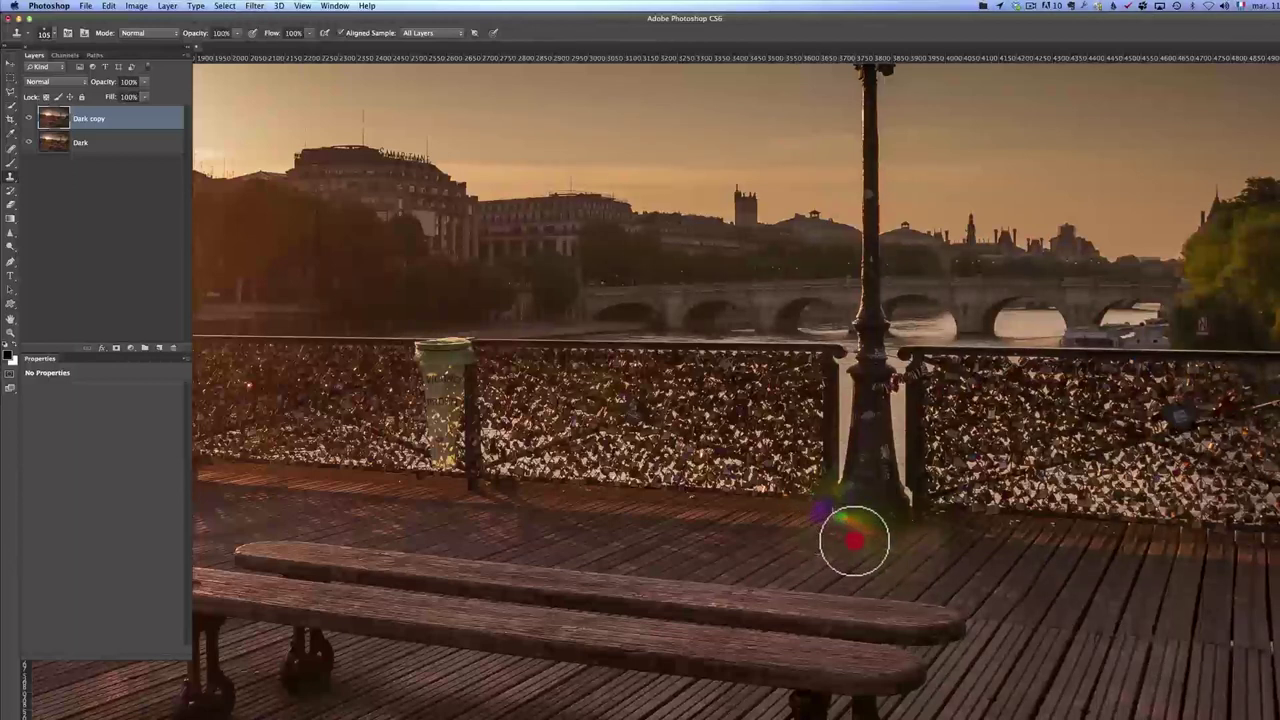
Clone wood over the red flare spot, raise brush hardness to about 50%, and resample near the post
left_click_drag(854, 538, 831, 551)
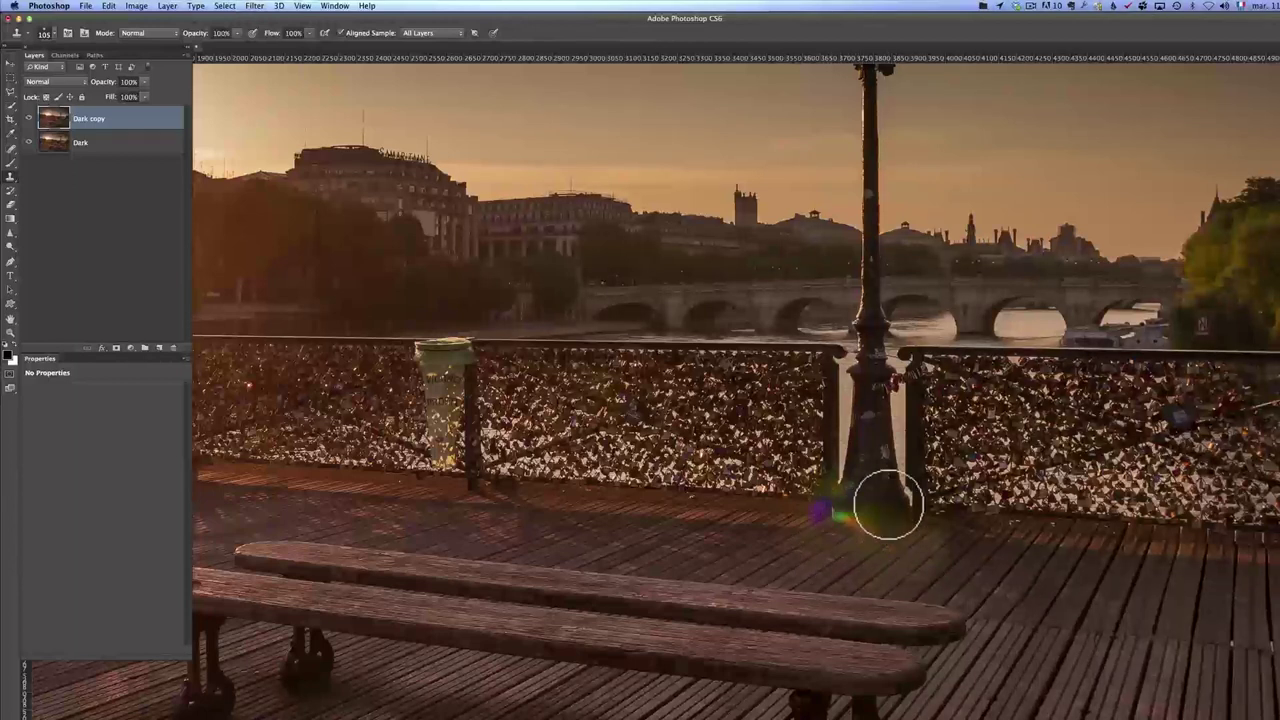
right_click(871, 487)
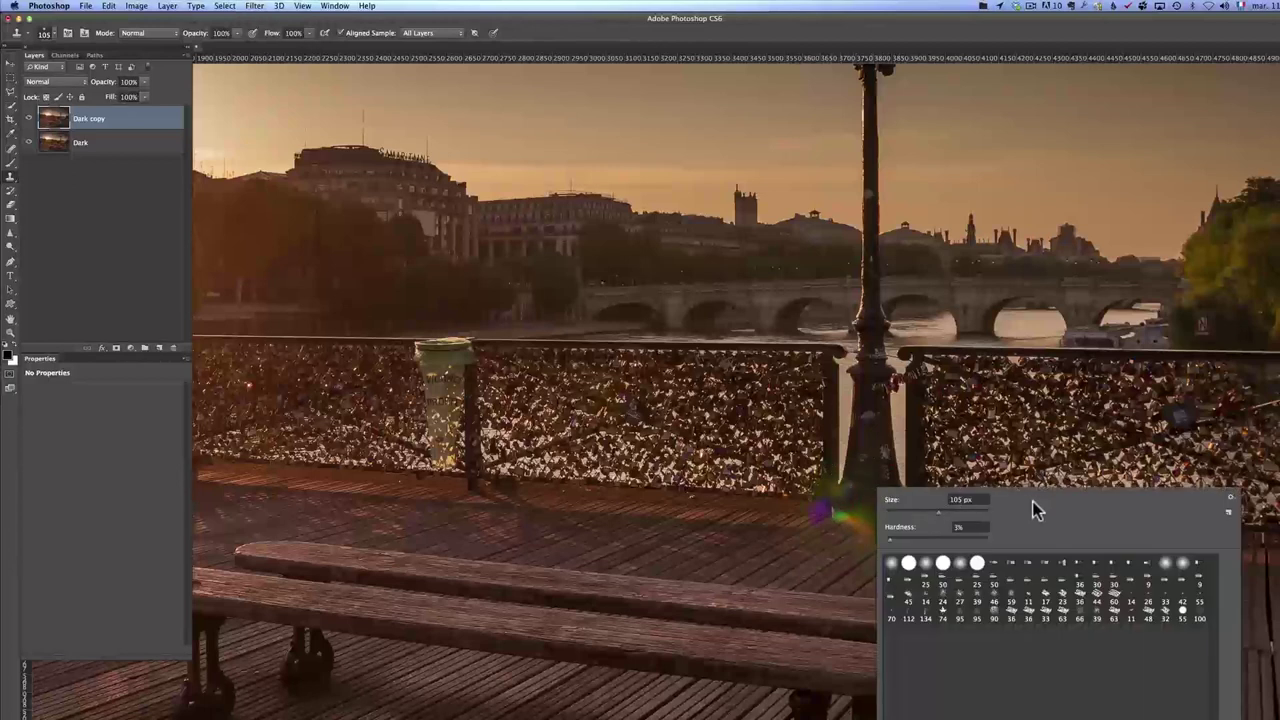
left_click_drag(890, 539, 935, 538)
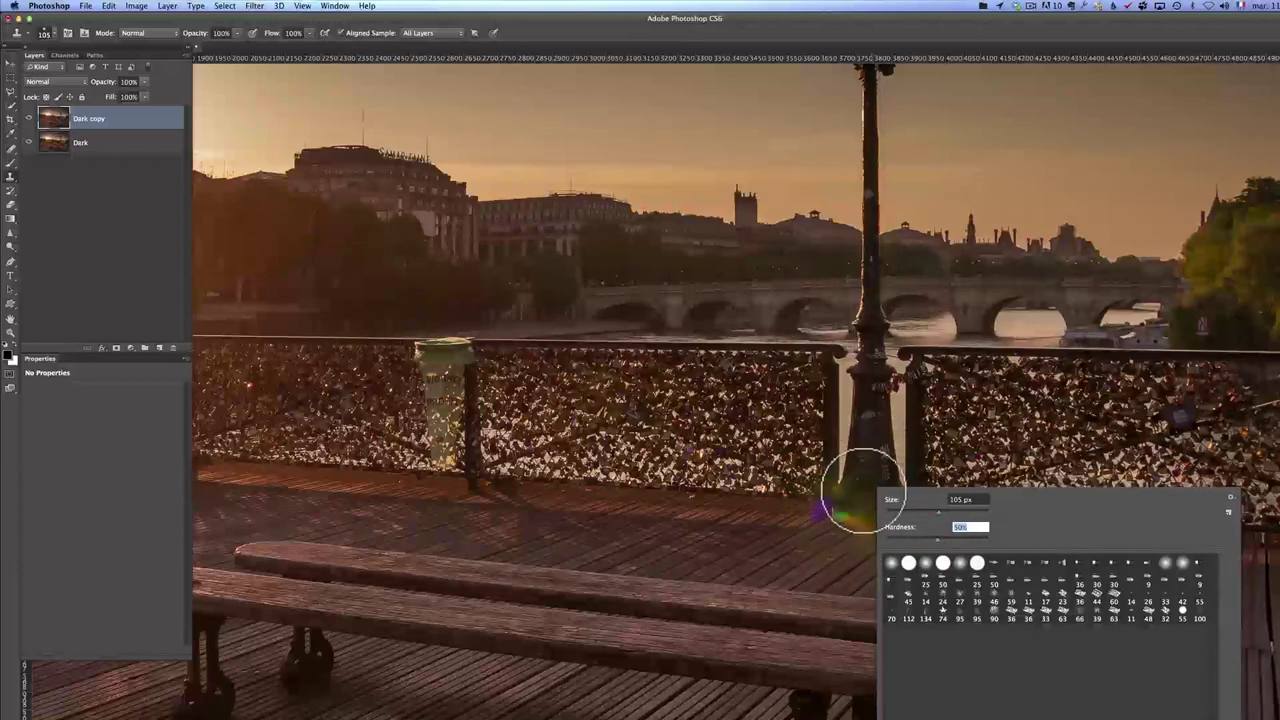
key("Return")
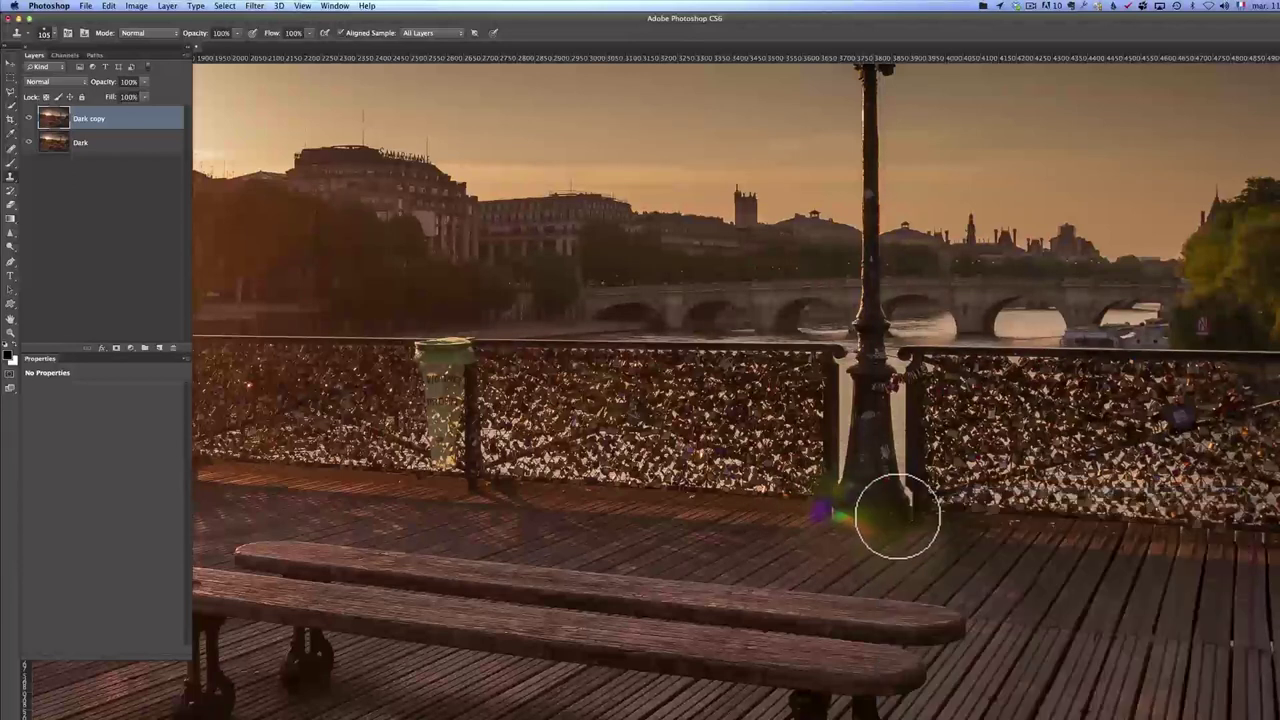
left_click(901, 522, "alt")
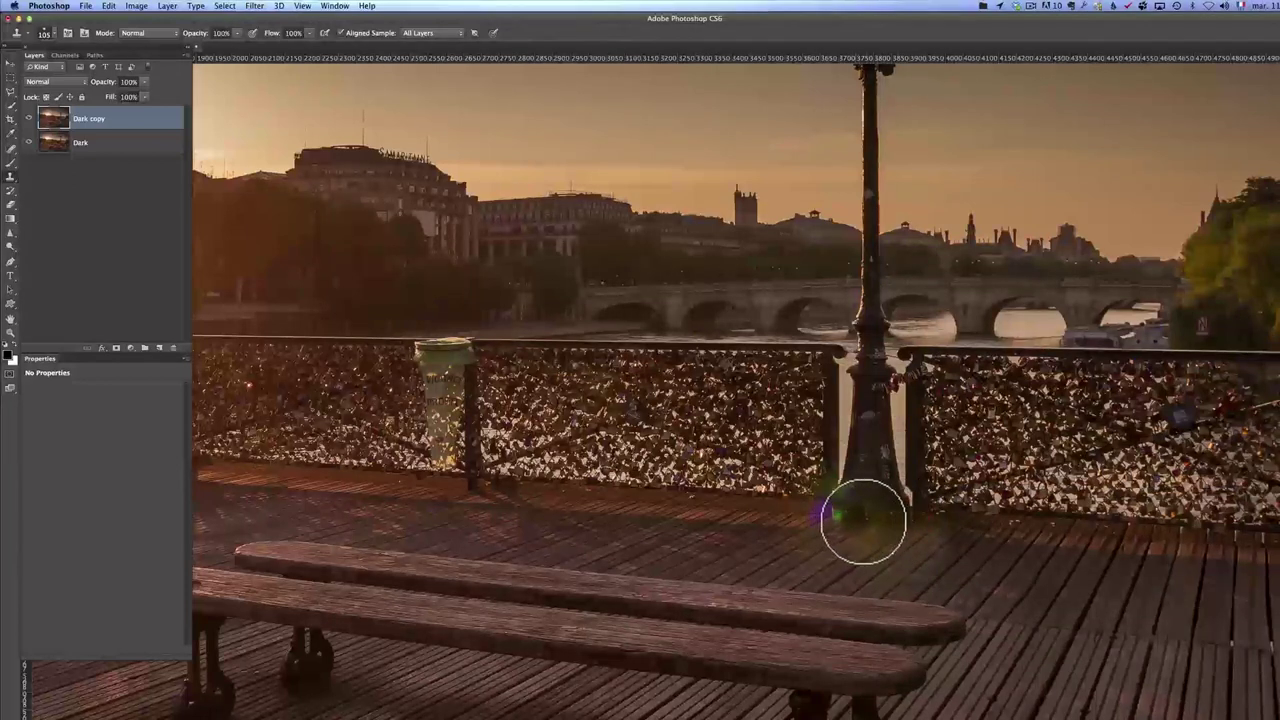
left_click_drag(891, 520, 884, 518)
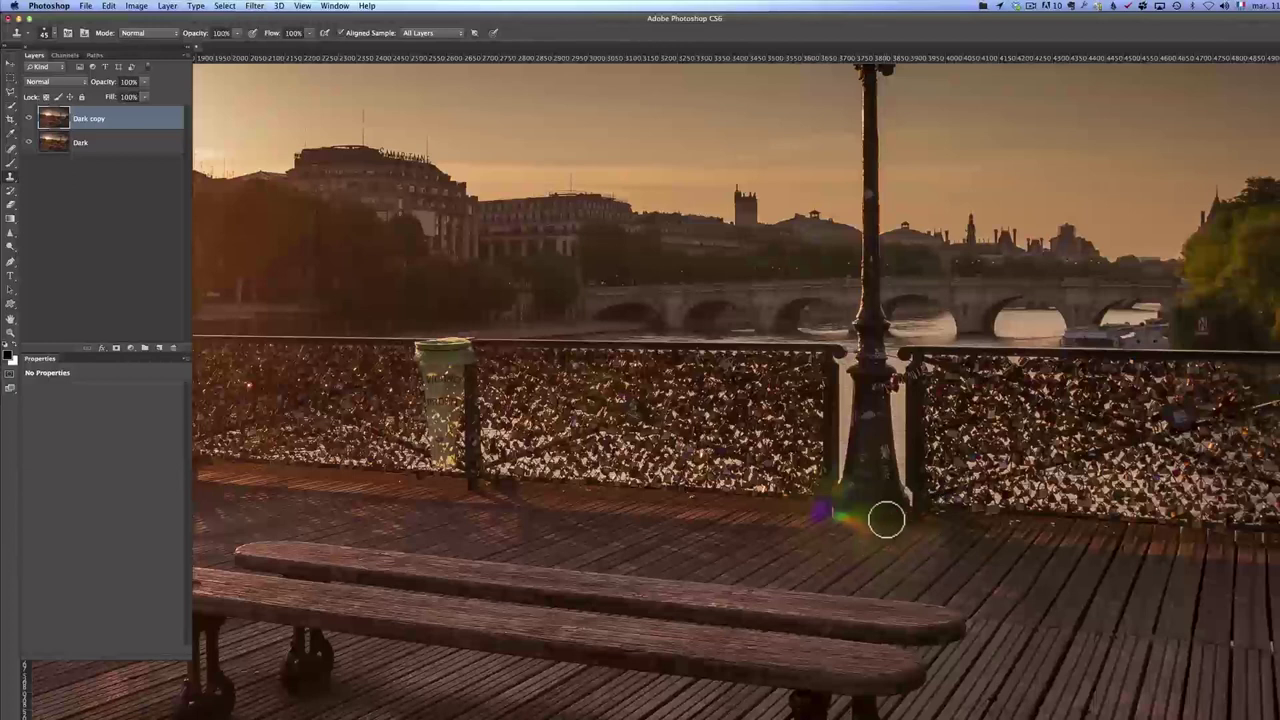
Zoom in on the lamp post base and set the clone source on boards right of the post
key("z")
left_click(880, 520)
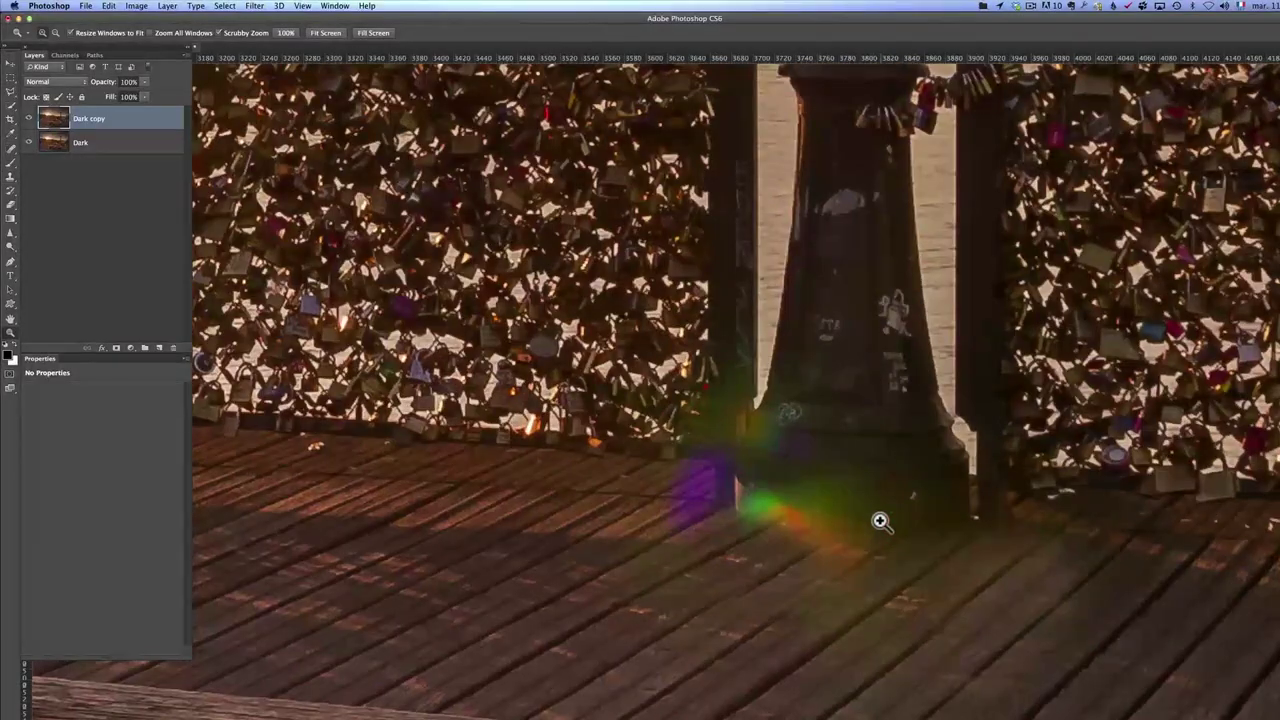
key("s")
left_click_drag(889, 514, 889, 514)
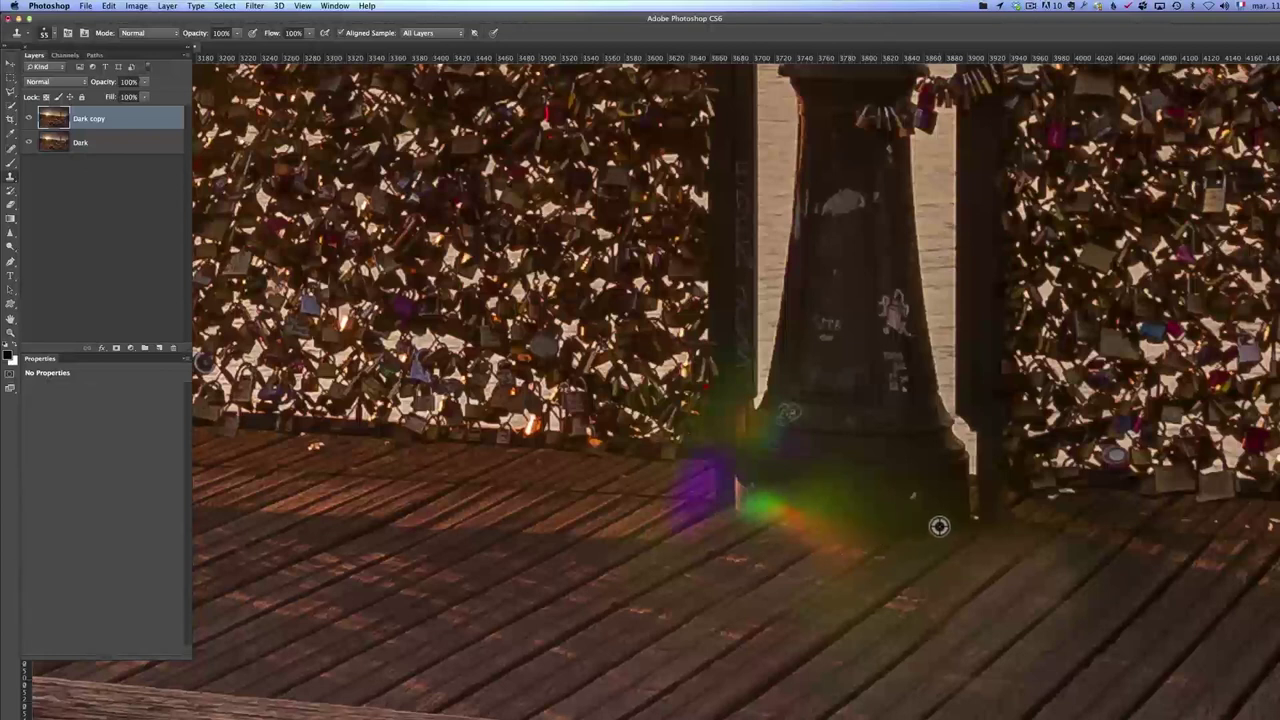
left_click(939, 526, "alt")
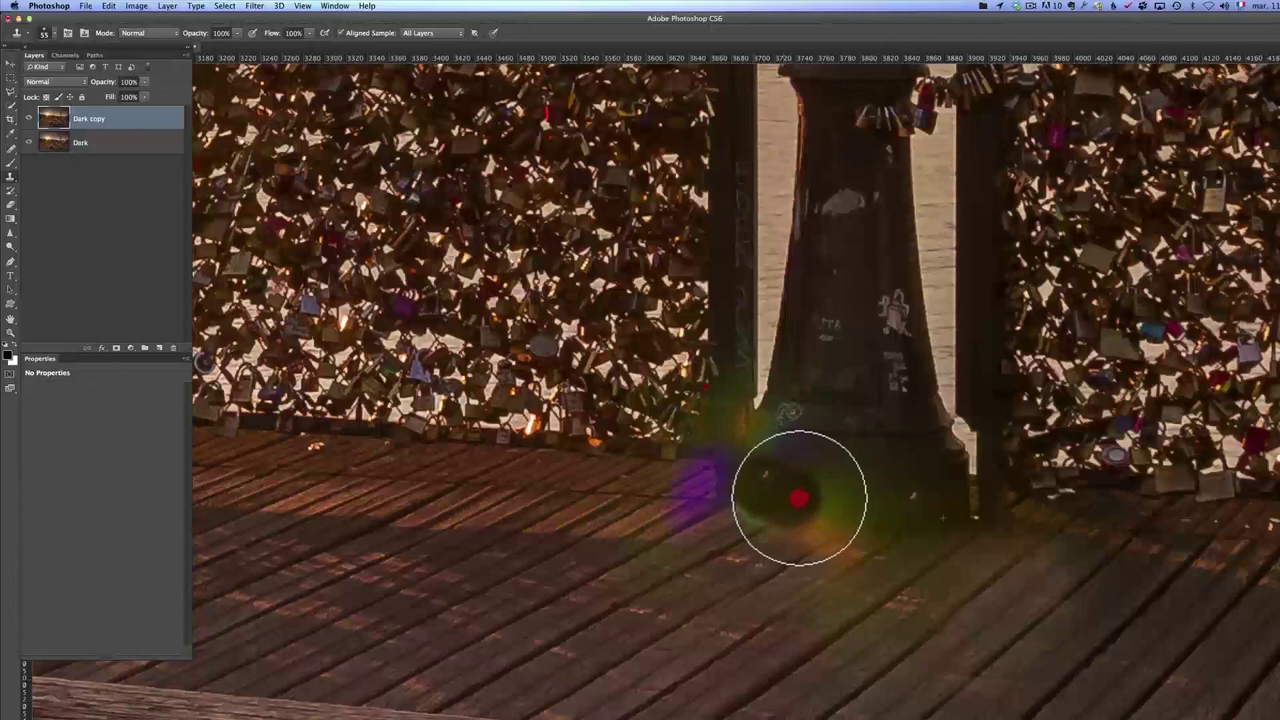
left_click(936, 493, "alt")
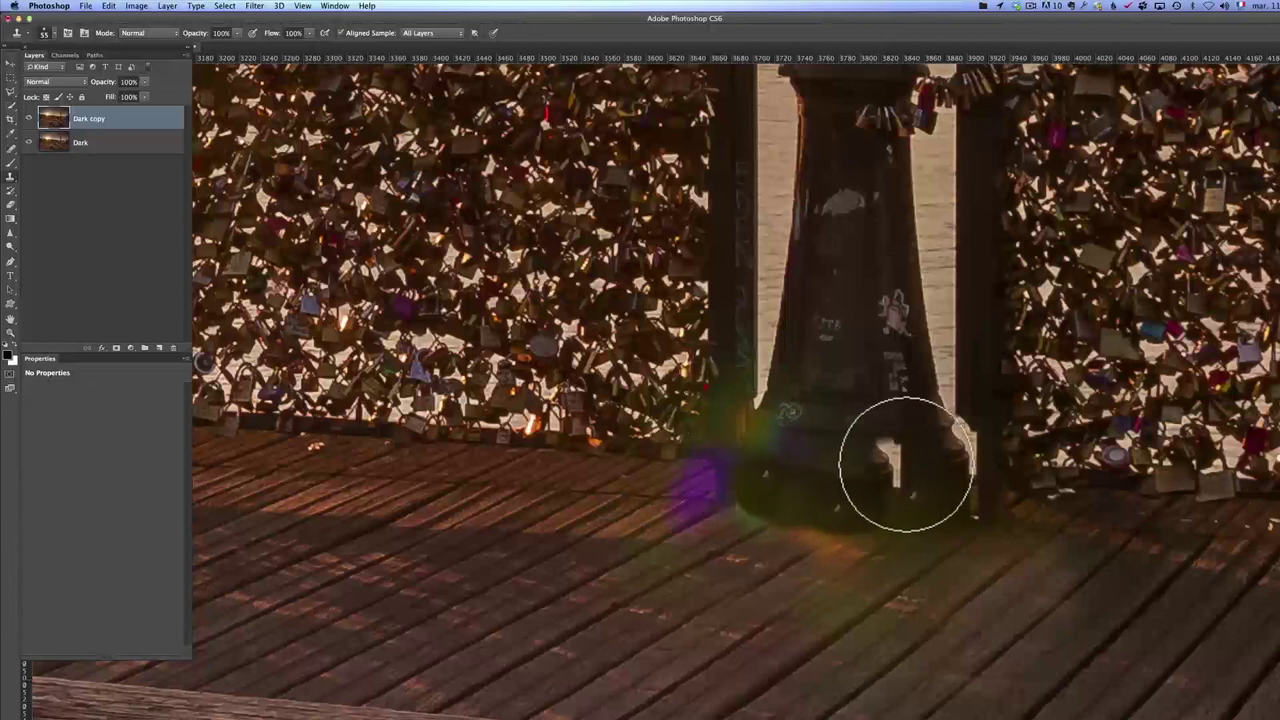
With a 0% hardness brush, clone clean boardwalk over the flare at the post base and purple spot
right_click(906, 466)
left_click_drag(947, 527, 914, 523)
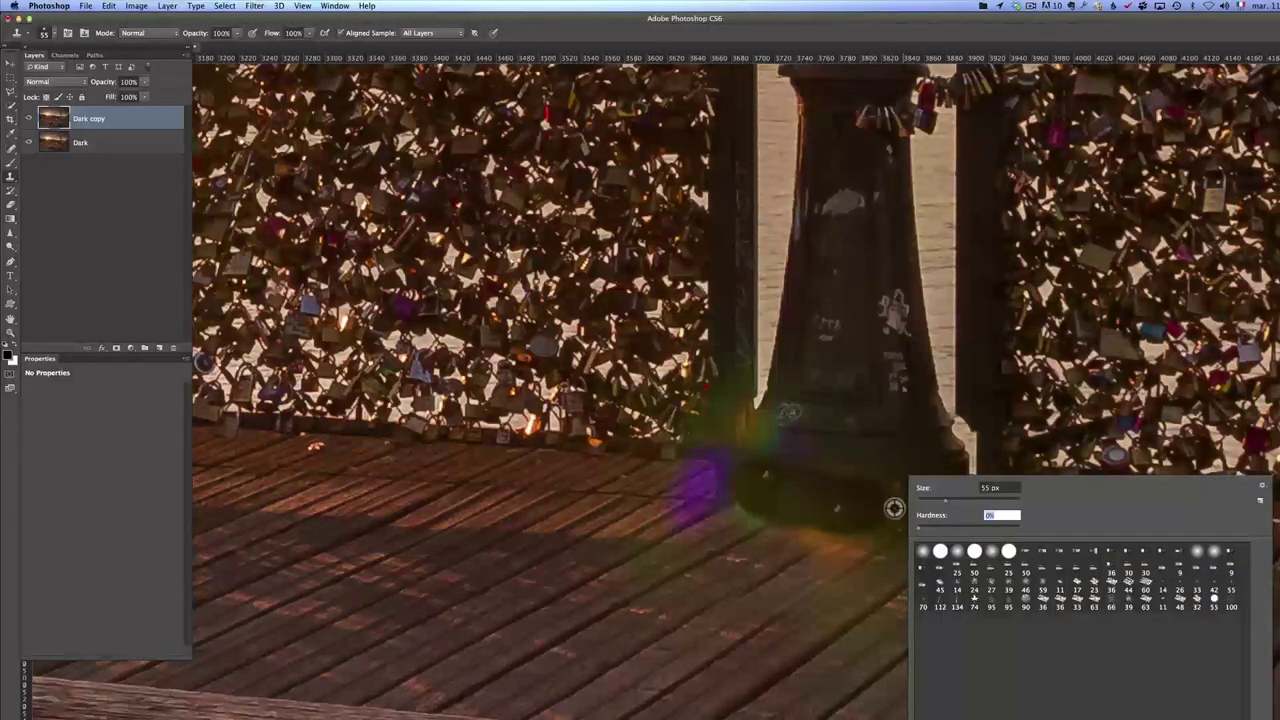
key("Return")
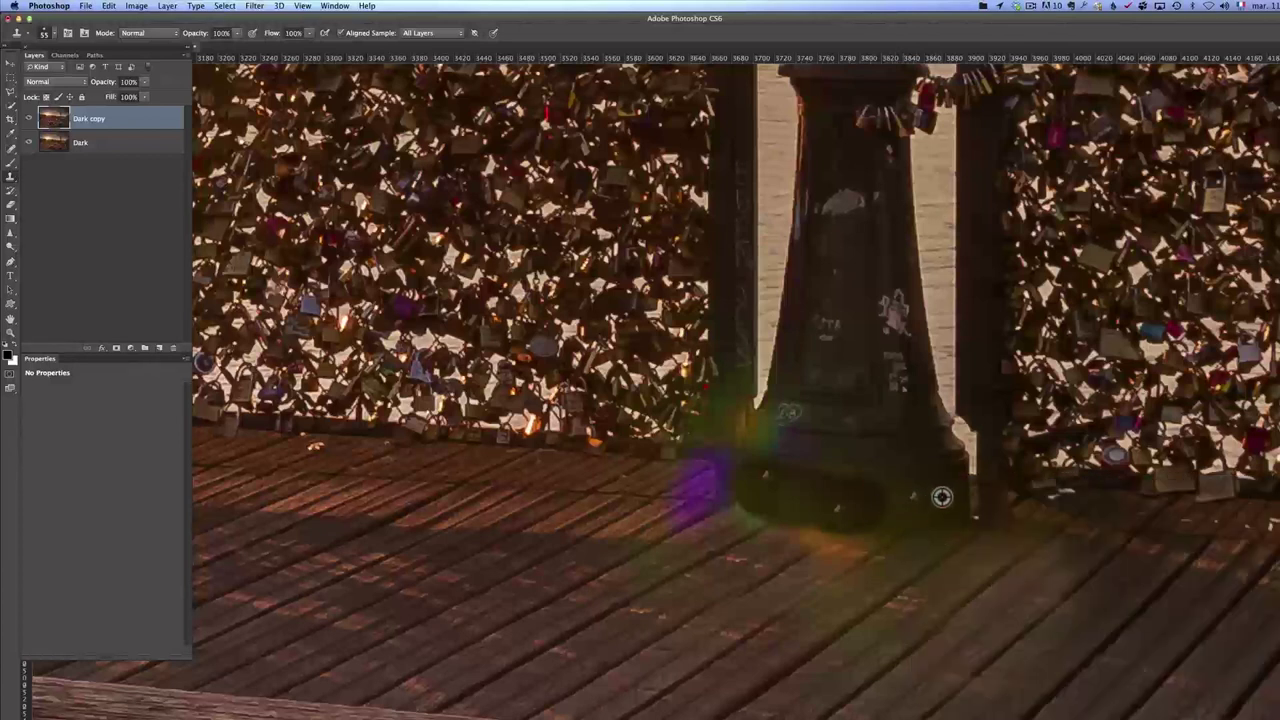
left_click(946, 495, "alt")
left_click_drag(906, 494, 877, 509)
left_click(880, 509, "alt")
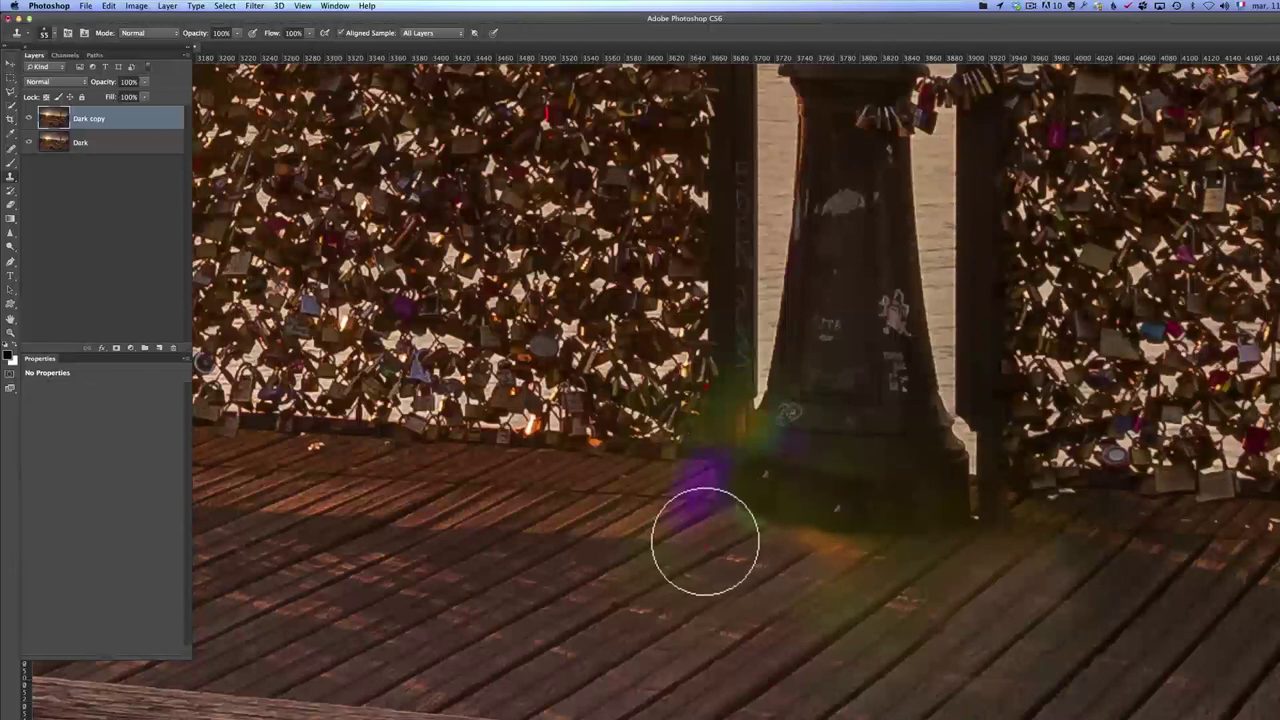
left_click(709, 556, "alt")
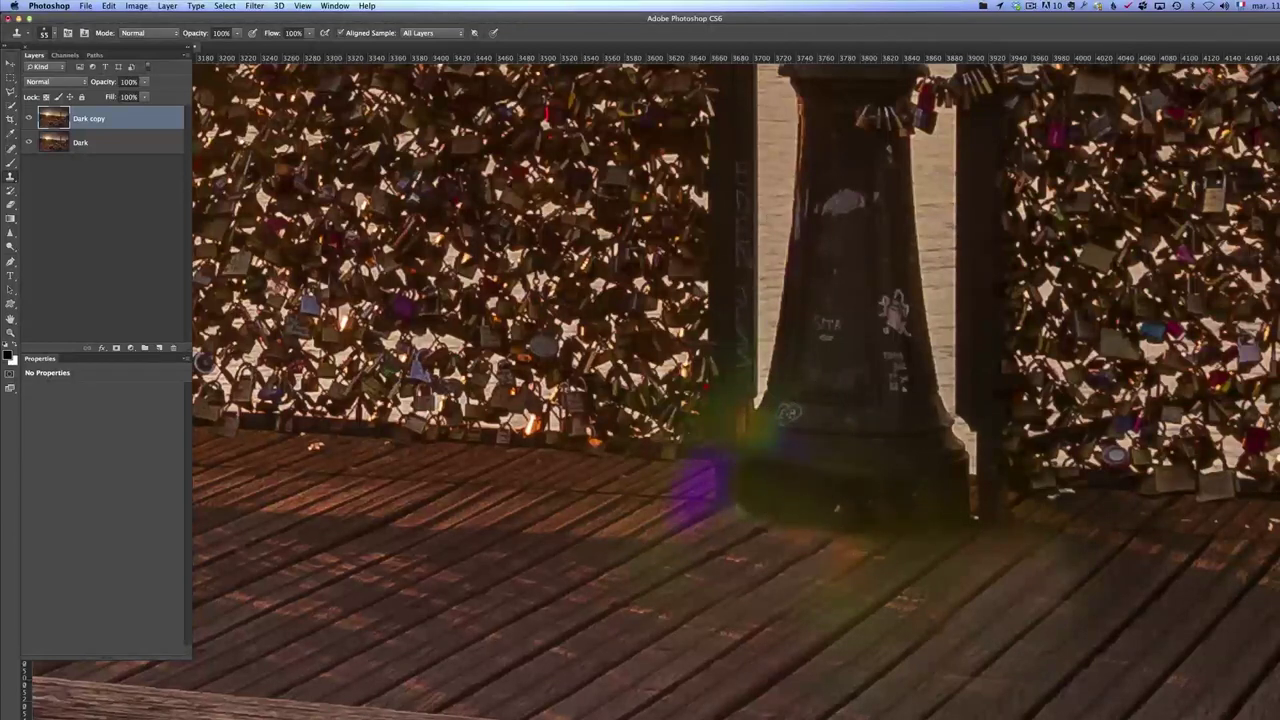
Zoom out to the whole photo and toggle Dark copy's visibility to compare with the original
key("z")
left_click(611, 294, "alt")
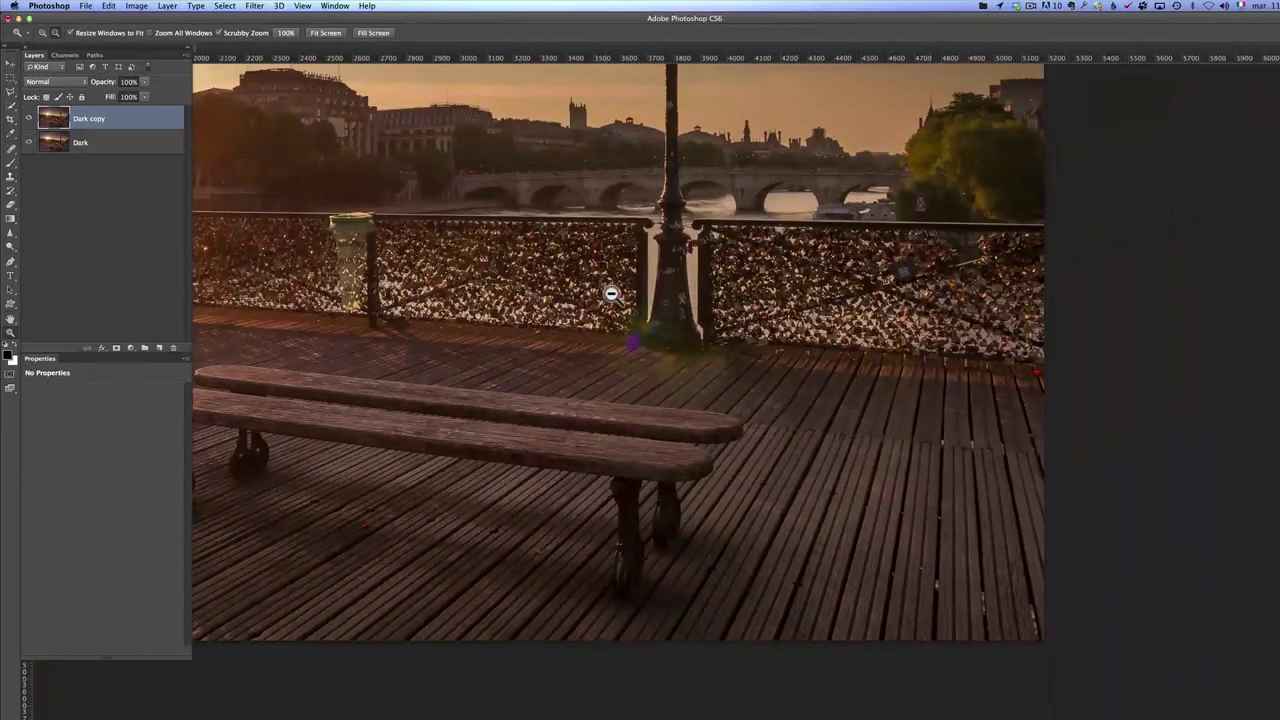
left_click(611, 294, "alt")
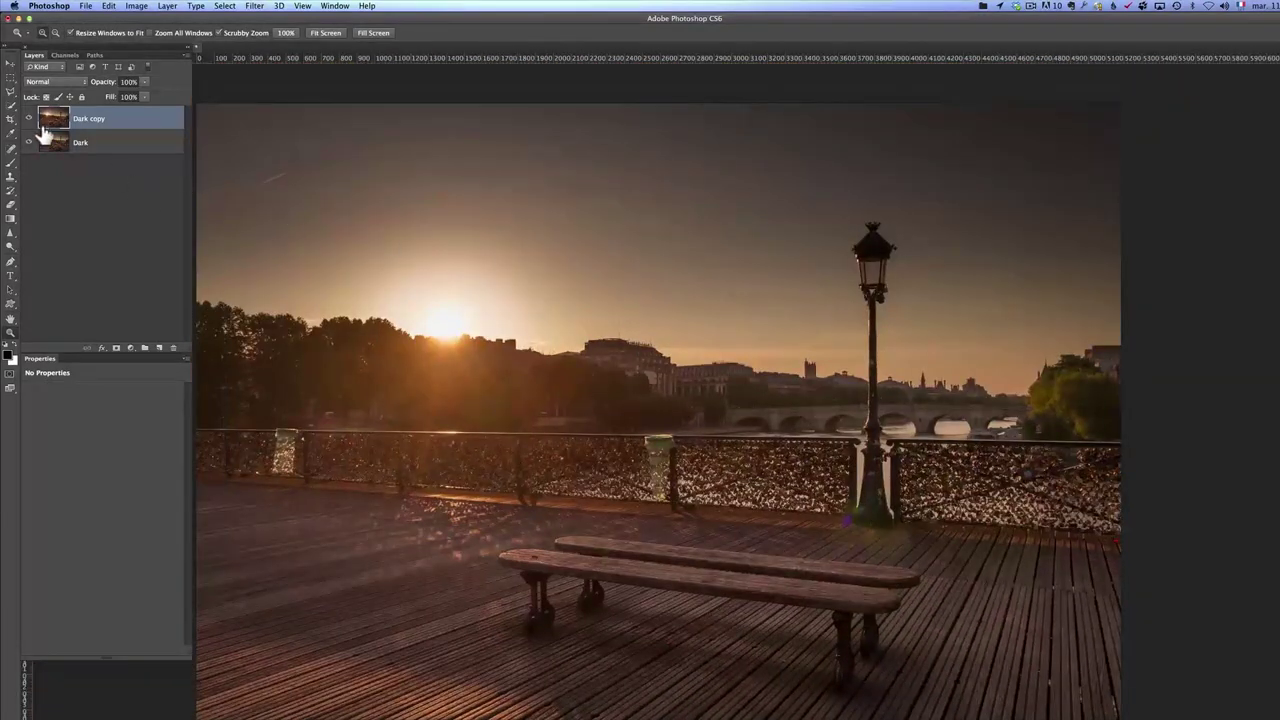
left_click(28, 119)
left_click(28, 119)
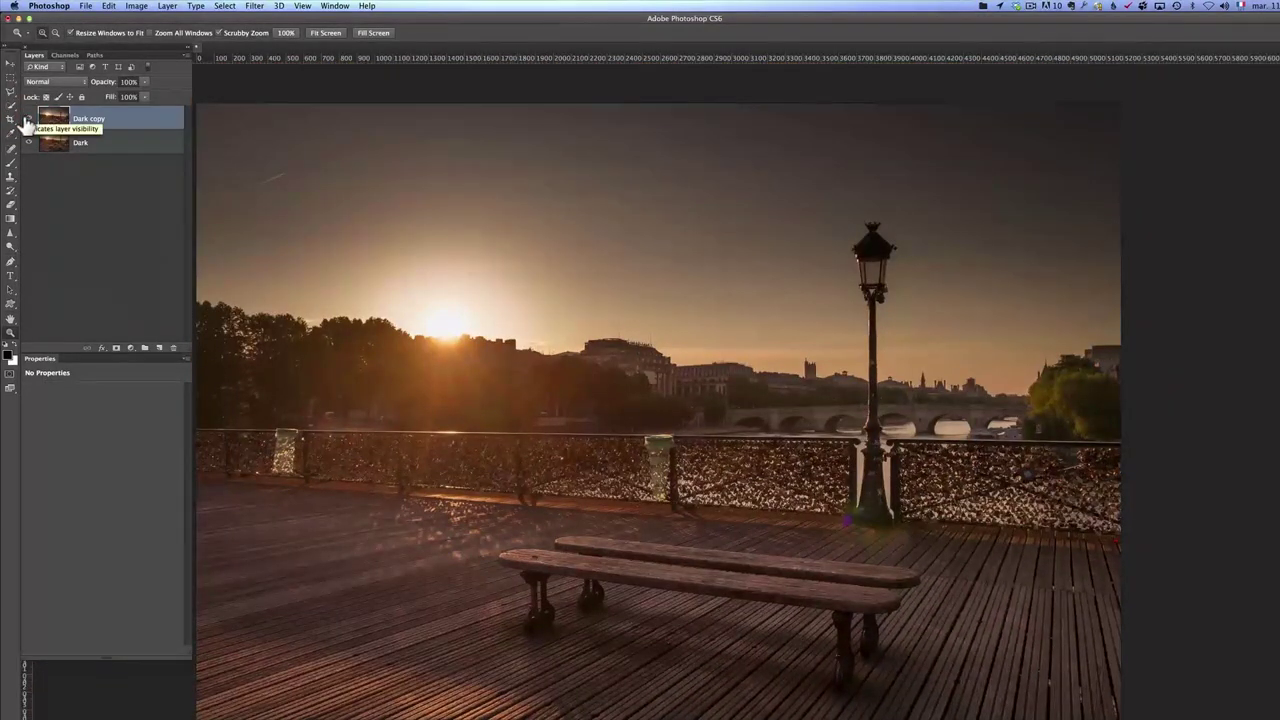
left_click(28, 119)
left_click(28, 119)
Zoom in on the lamp post base and toggle Dark copy to compare the flare removal
left_click(880, 531)
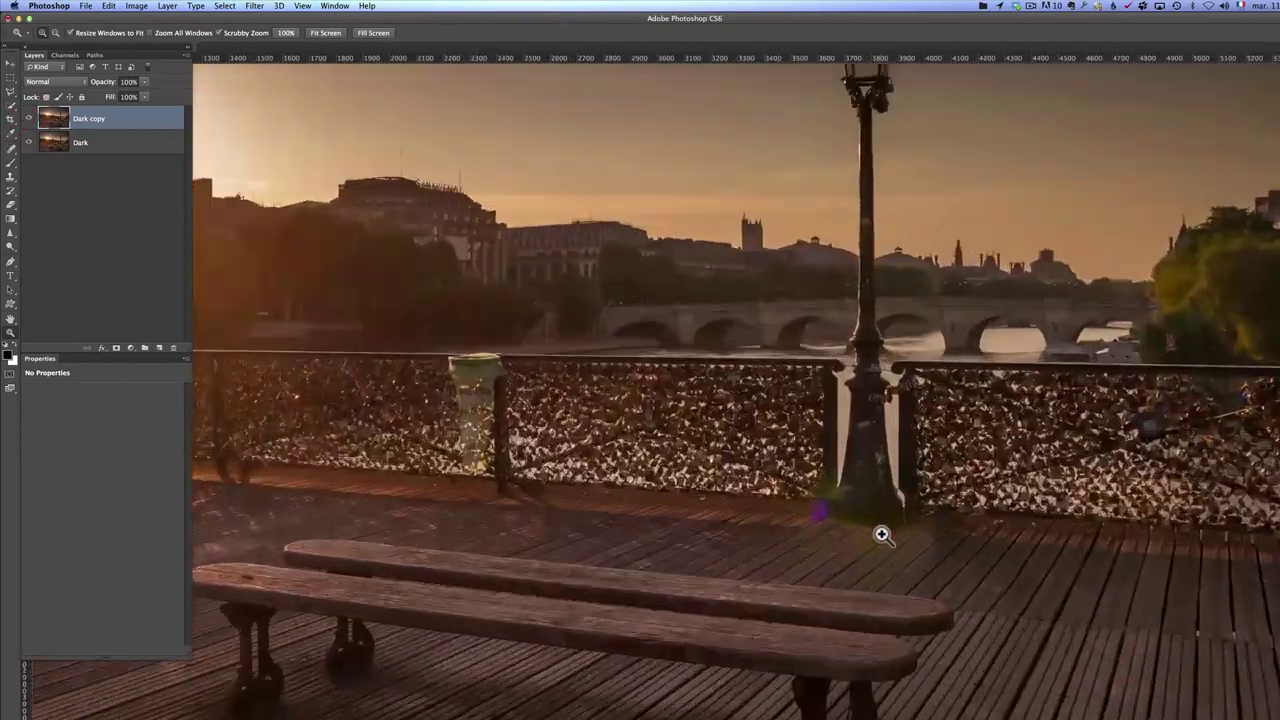
left_click(876, 534)
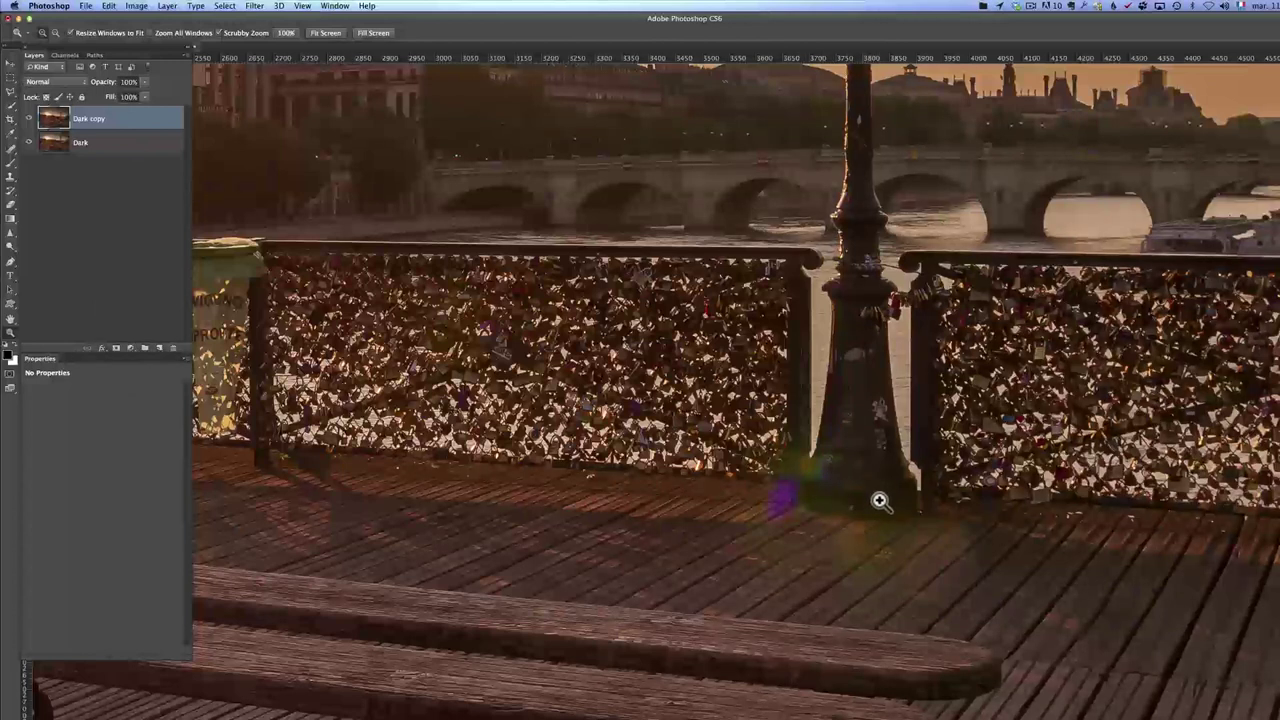
left_click(29, 119)
left_click(29, 119)
Add a Hue/Saturation layer, sample the purple flare to target Magentas, and adjust their saturation
left_click(130, 349)
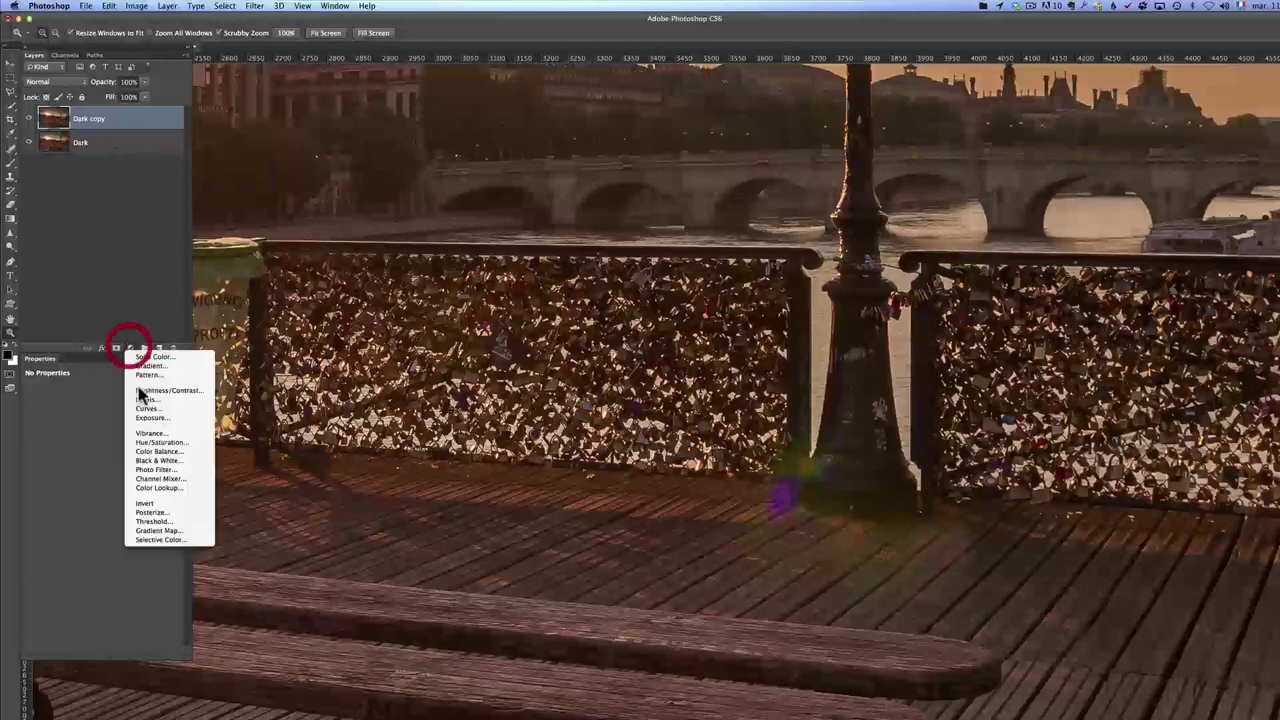
left_click(157, 442)
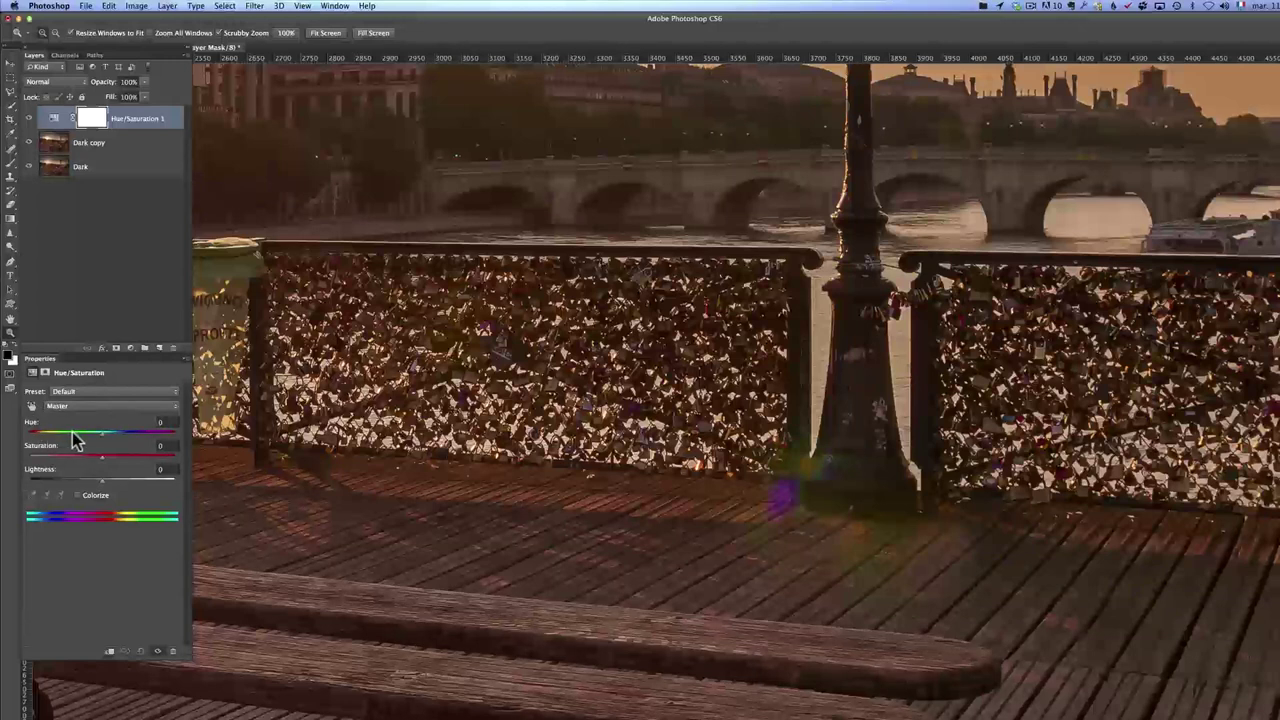
left_click(31, 408)
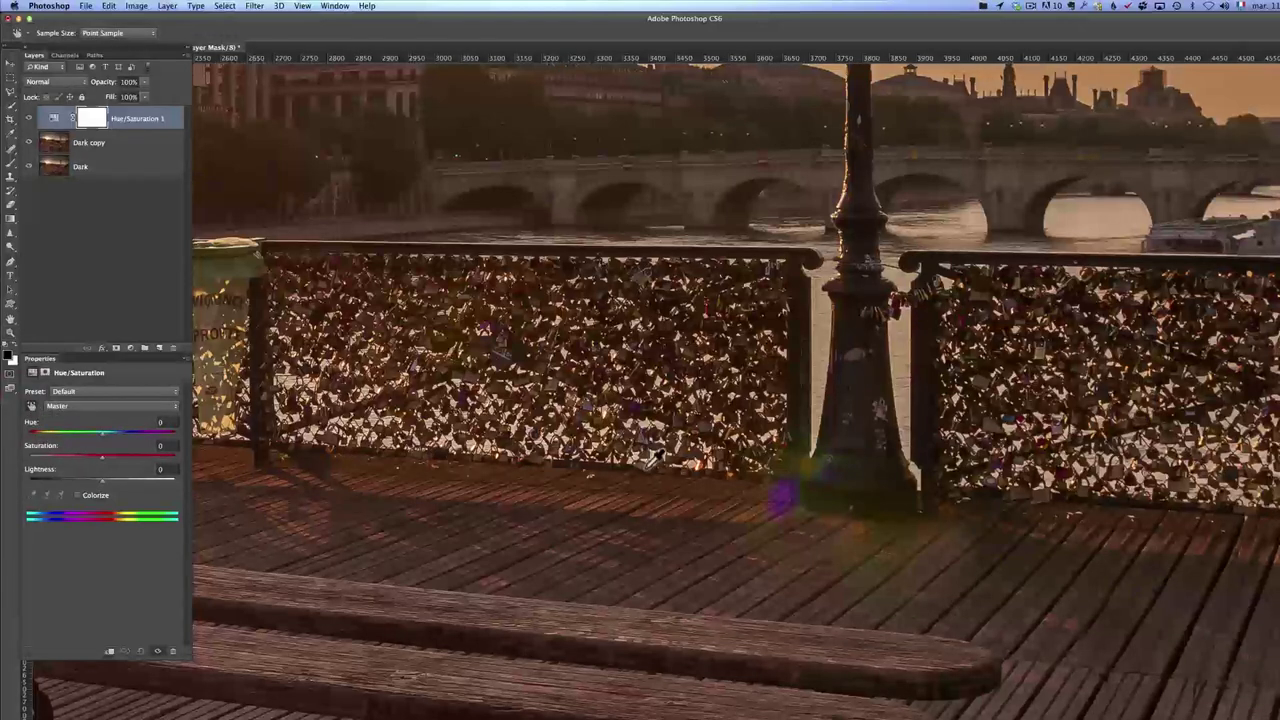
left_click(786, 488)
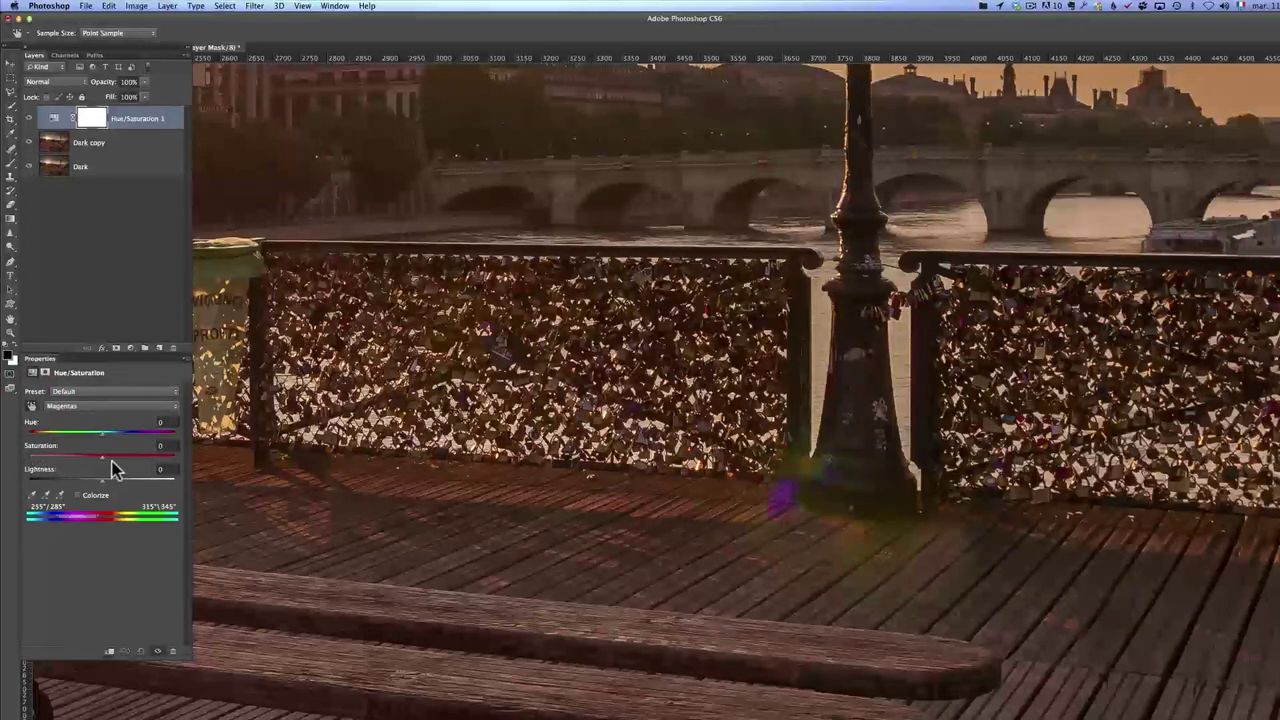
left_click_drag(104, 462, 42, 460)
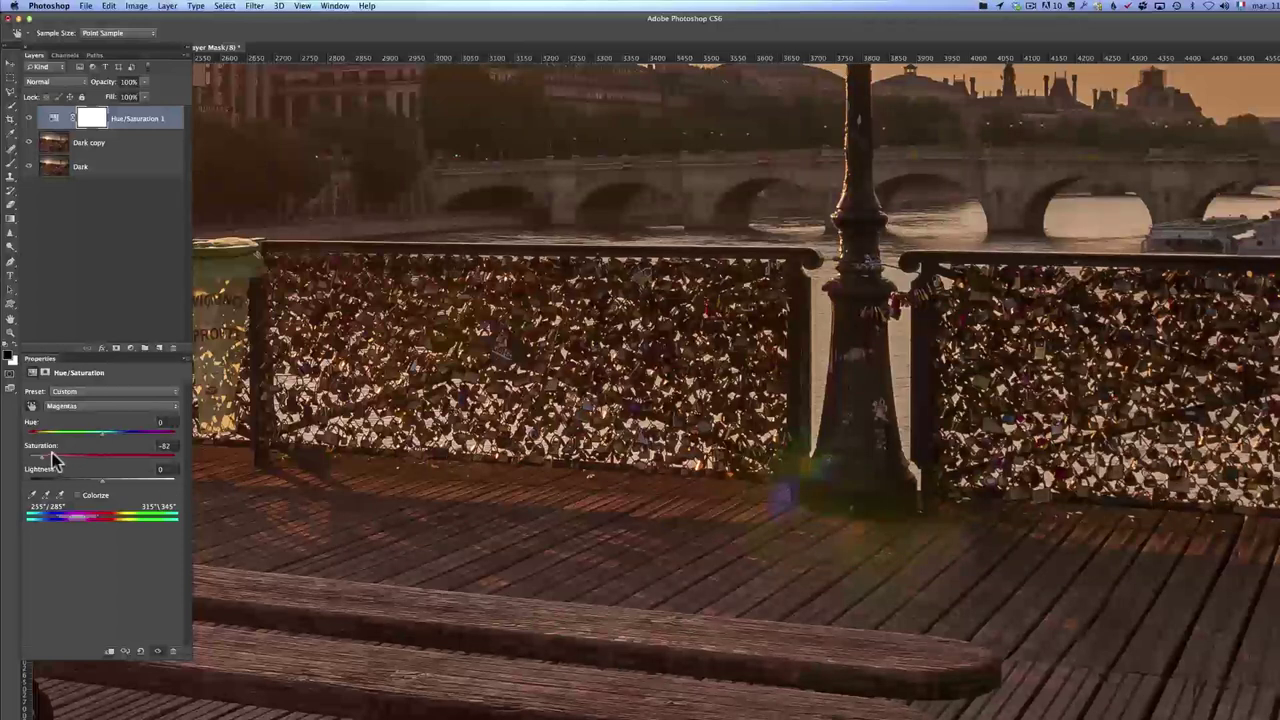
left_click_drag(43, 462, 76, 465)
Colorize the Hue/Saturation layer at Hue 35, Saturation 33, viewing the whole photo
key("z")
left_click(79, 495)
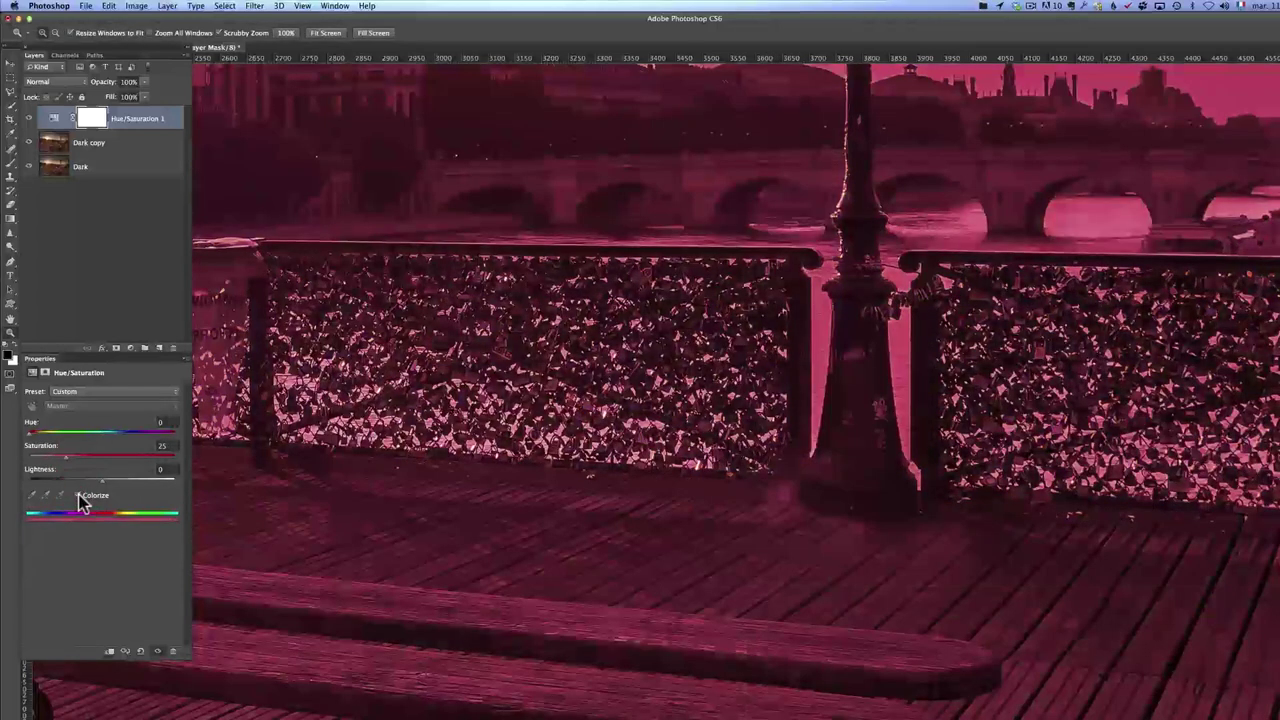
left_click_drag(66, 457, 44, 441)
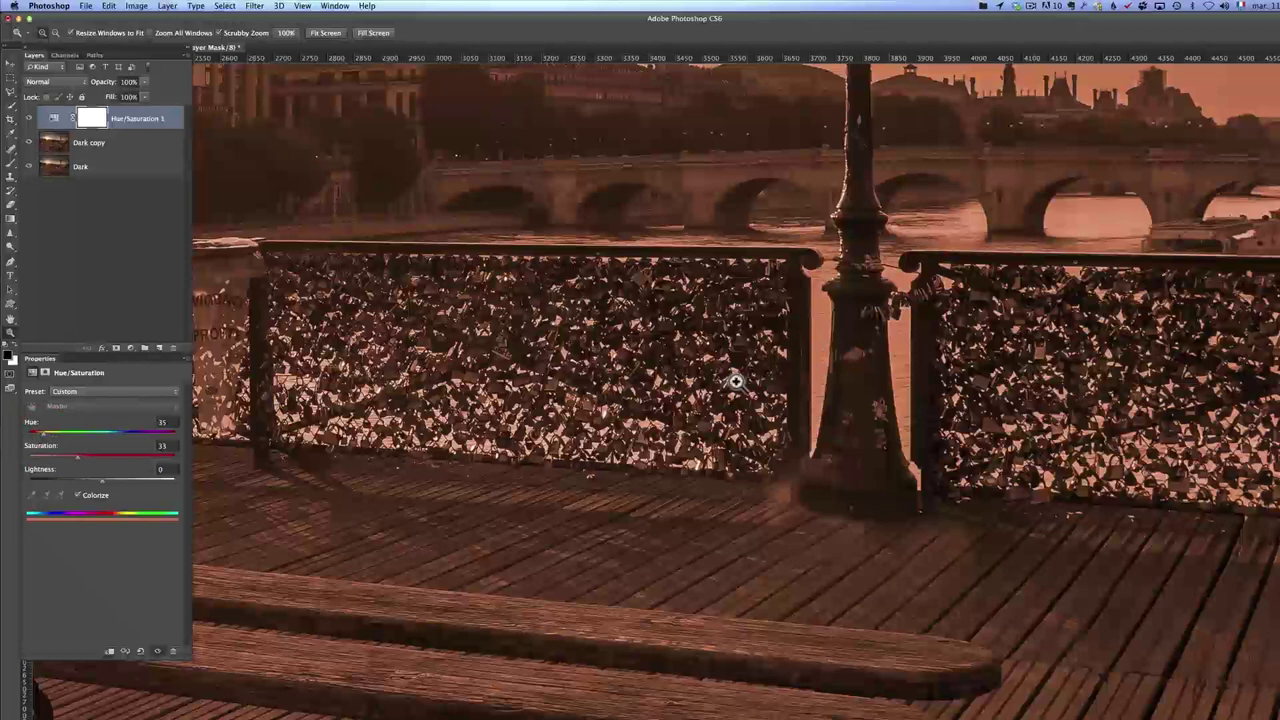
left_click(710, 347, "alt")
left_click(710, 347, "alt")
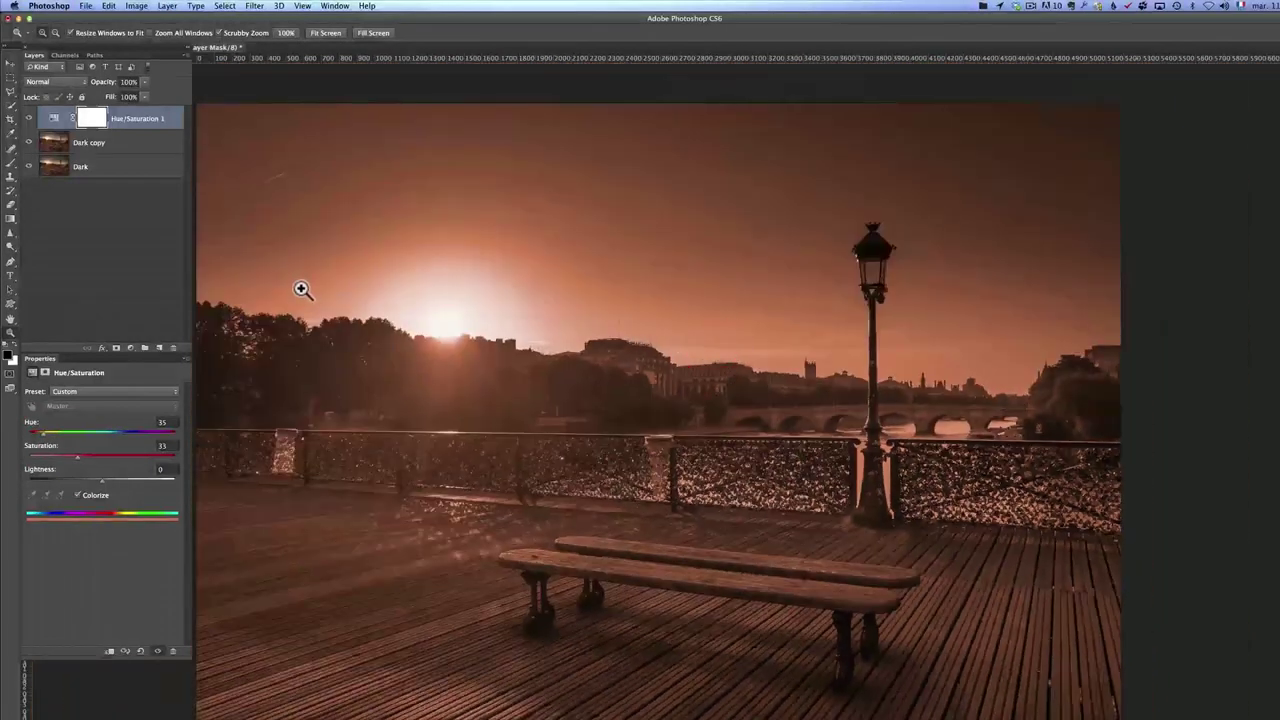
Invert the Hue/Saturation mask to black, then paint white over the flare at the lamp base
left_click(93, 121)
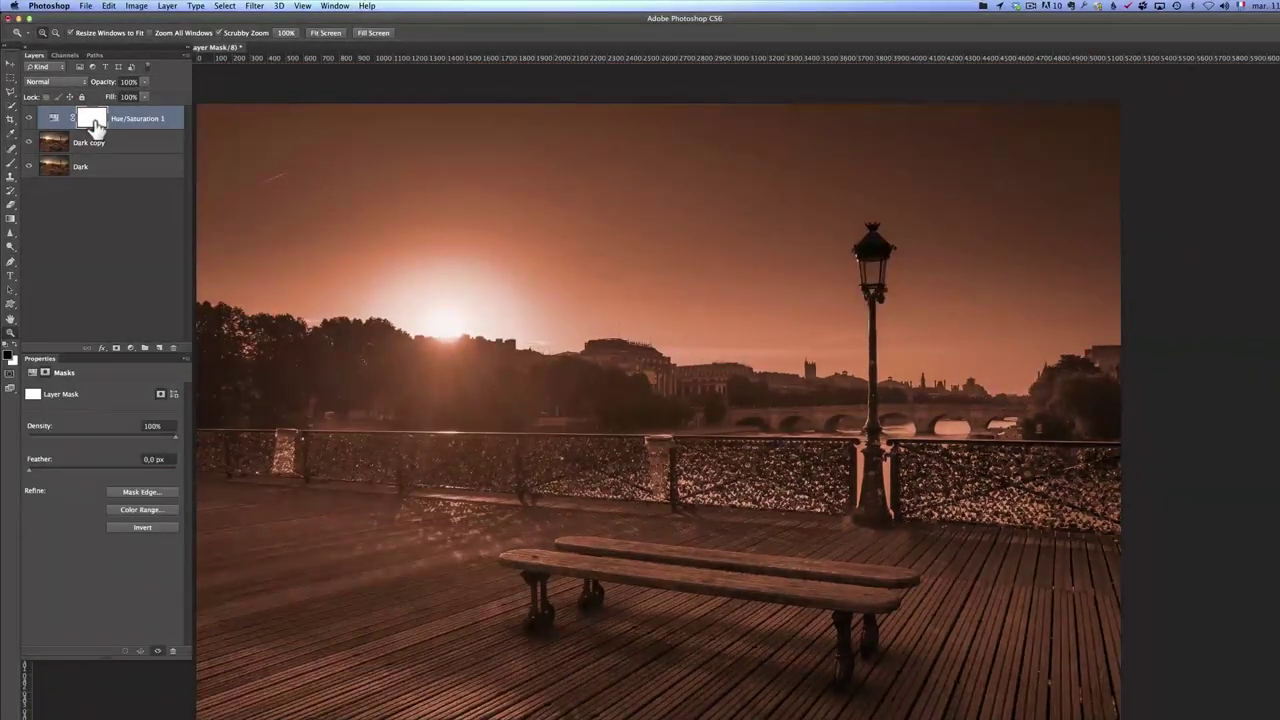
key("super+i")
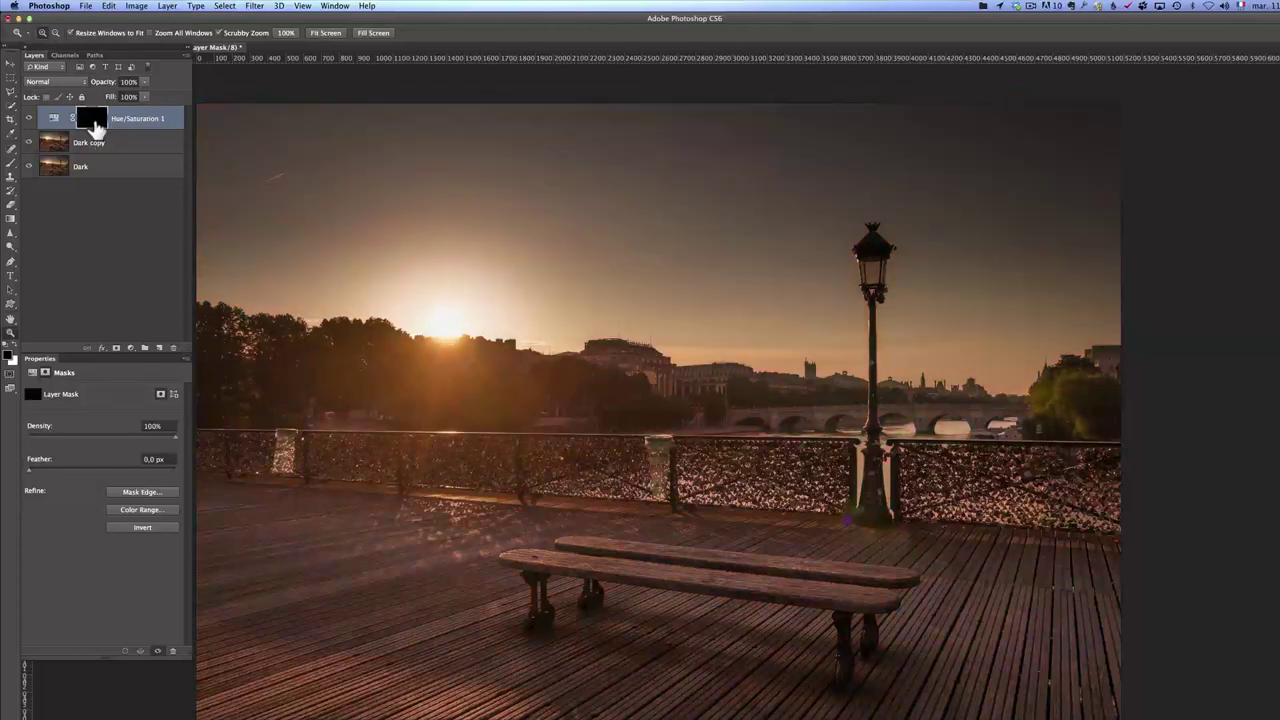
left_click(877, 538)
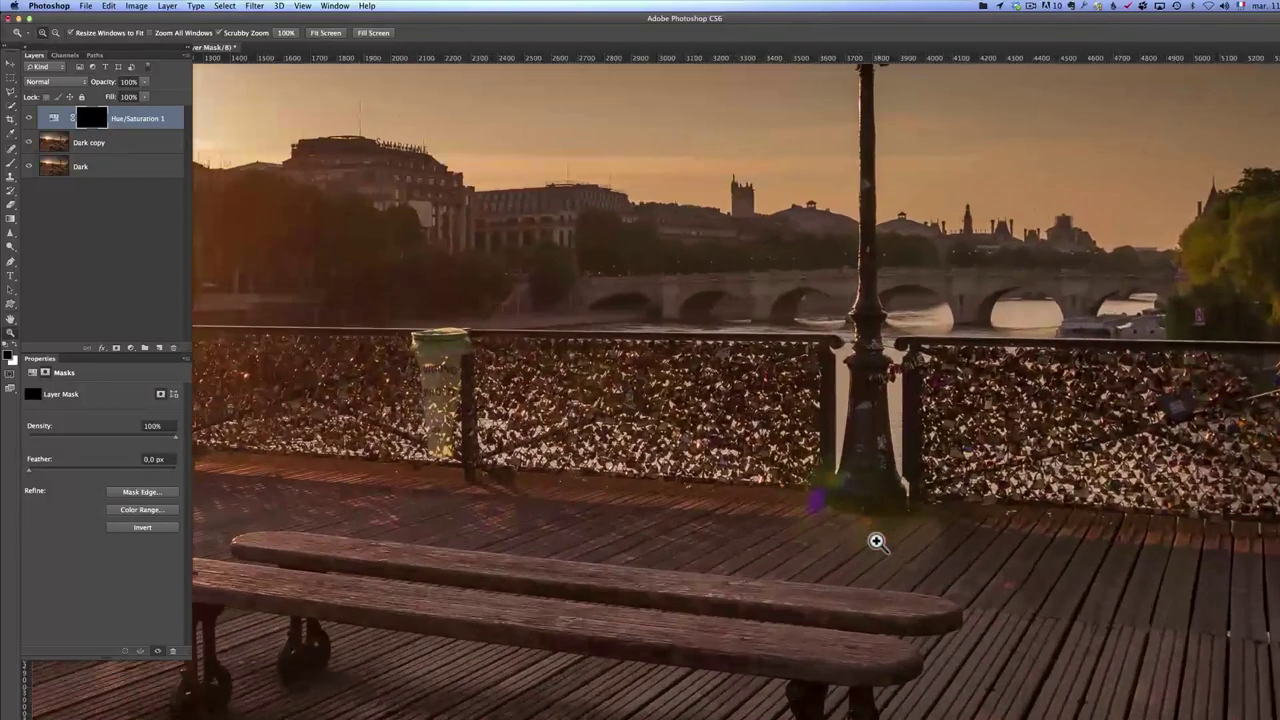
key("b")
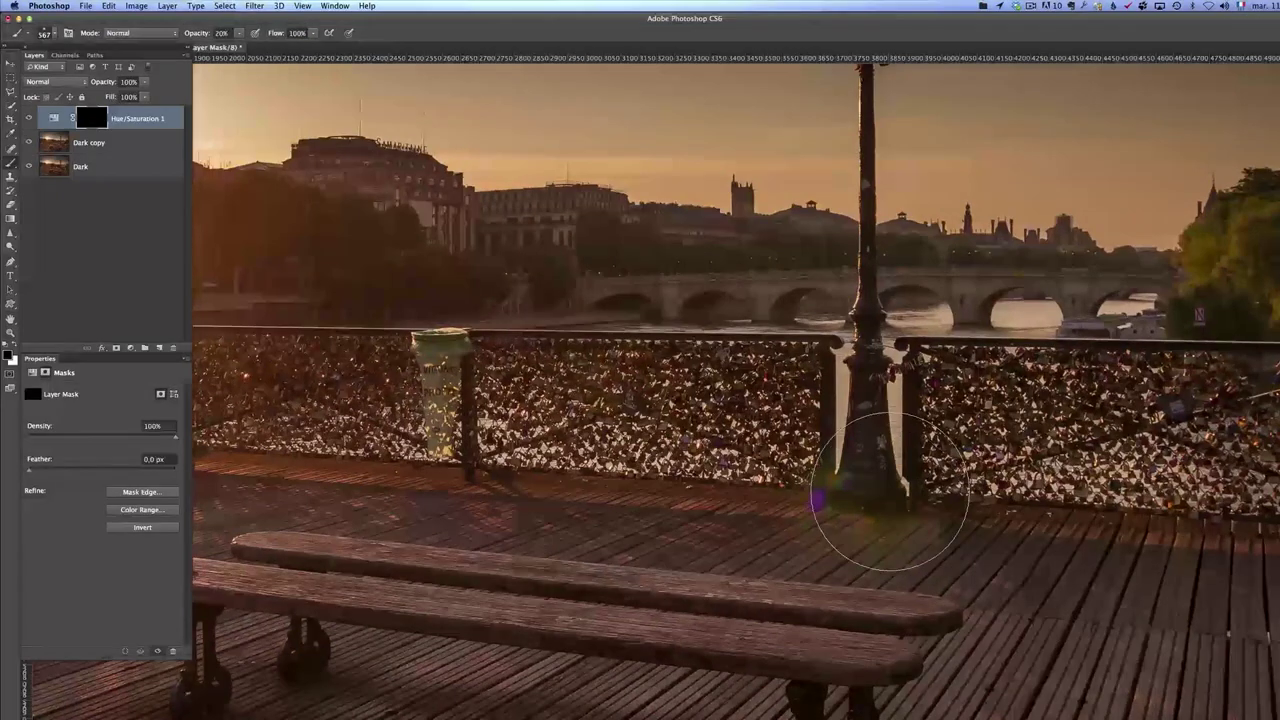
mouse_move(883, 491)
left_mouse_down()
mouse_move(836, 508)
mouse_move(817, 500)
left_mouse_up()
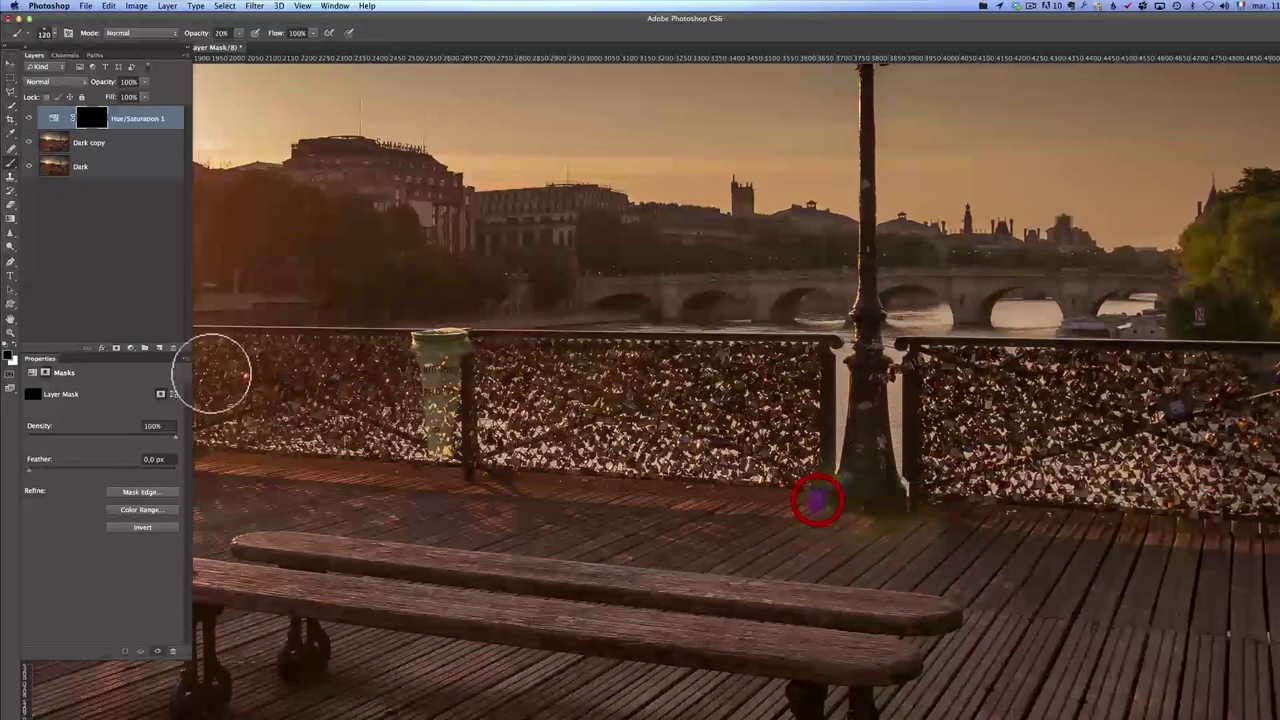
left_click(8, 354)
left_click(817, 506)
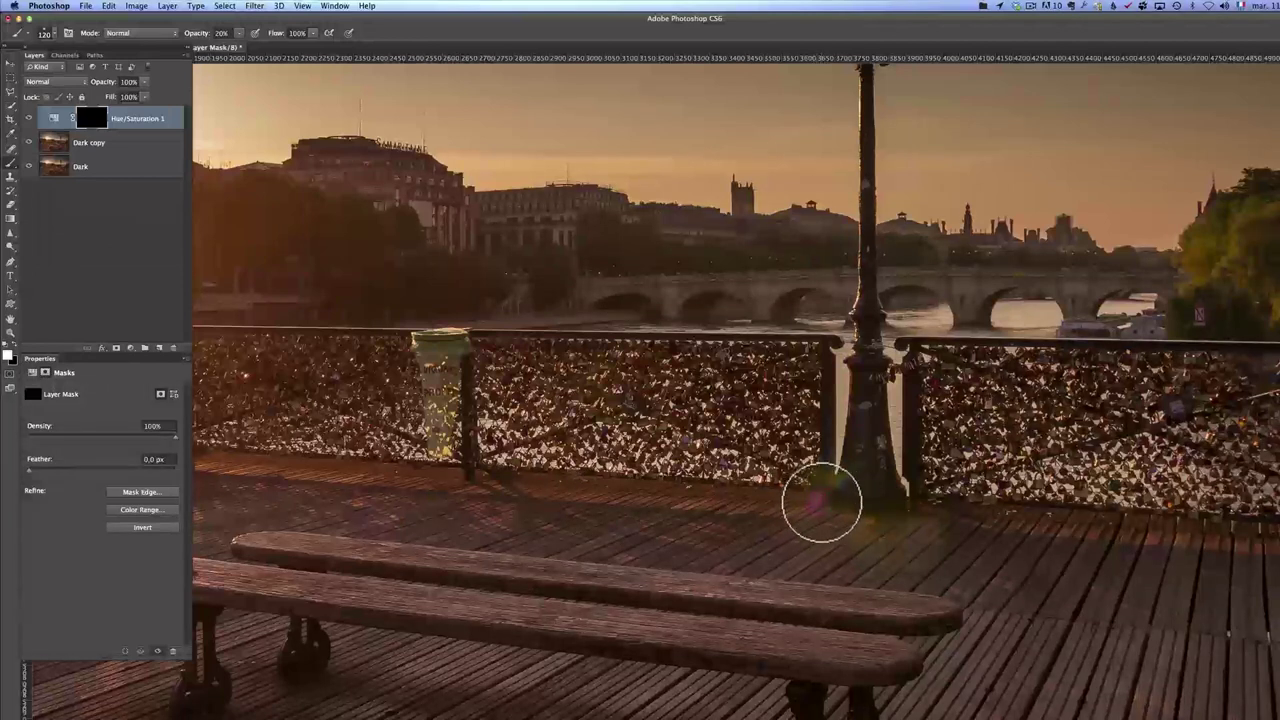
mouse_move(820, 503)
left_mouse_down()
mouse_move(833, 522)
mouse_move(905, 523)
mouse_move(900, 543)
mouse_move(836, 519)
mouse_move(817, 500)
mouse_move(826, 480)
mouse_move(816, 502)
mouse_move(857, 520)
mouse_move(931, 537)
mouse_move(937, 514)
left_mouse_up()
Compare the correction on and off, then darken it with Lightness at -31
left_click(29, 118)
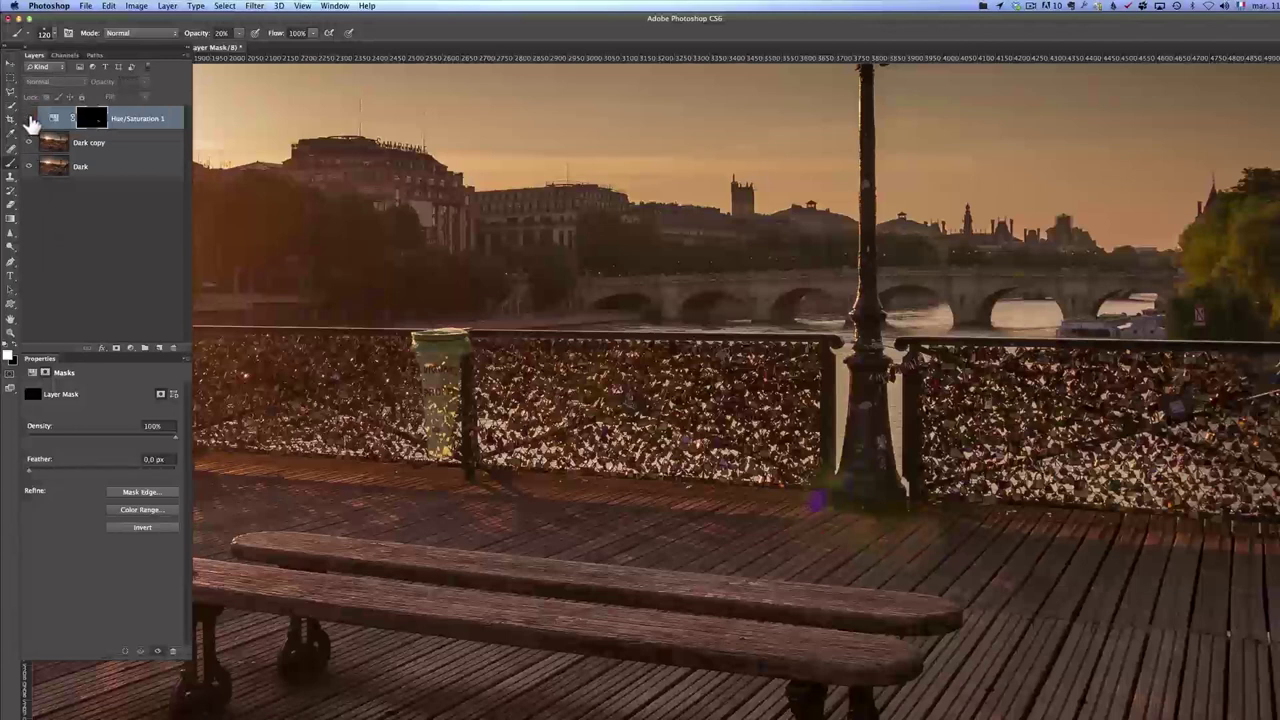
left_click(29, 118)
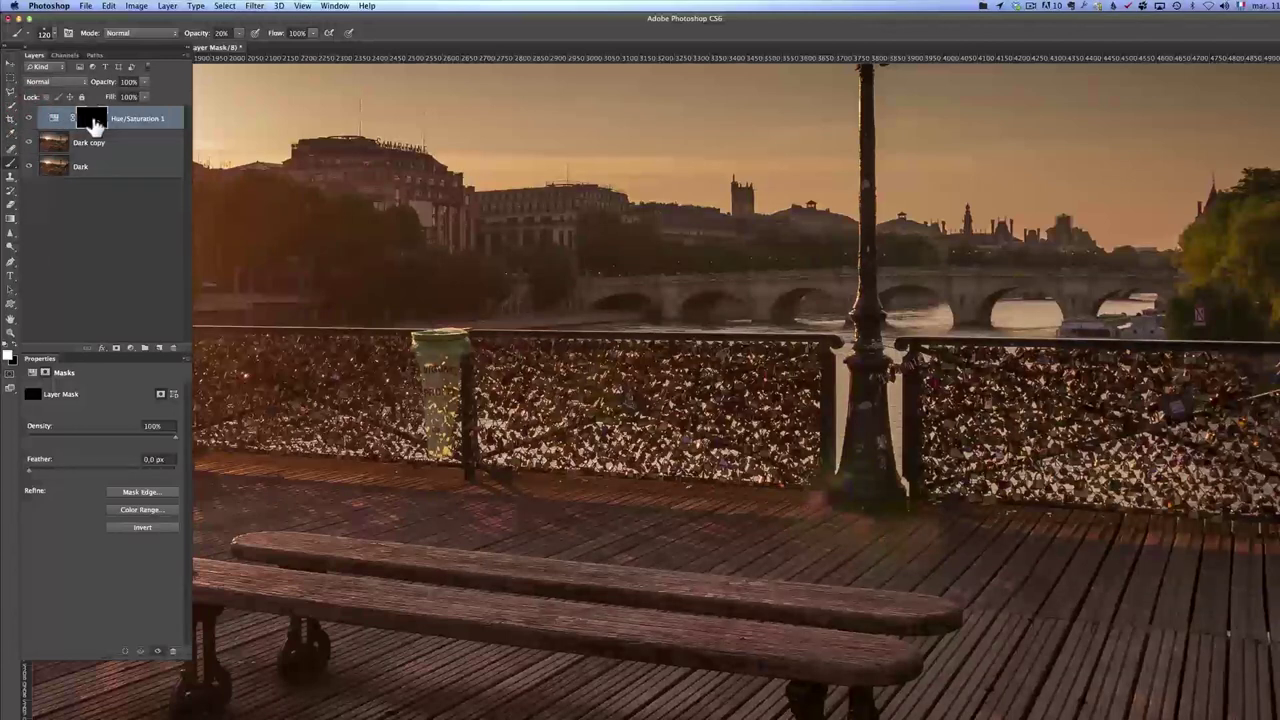
left_click(56, 120)
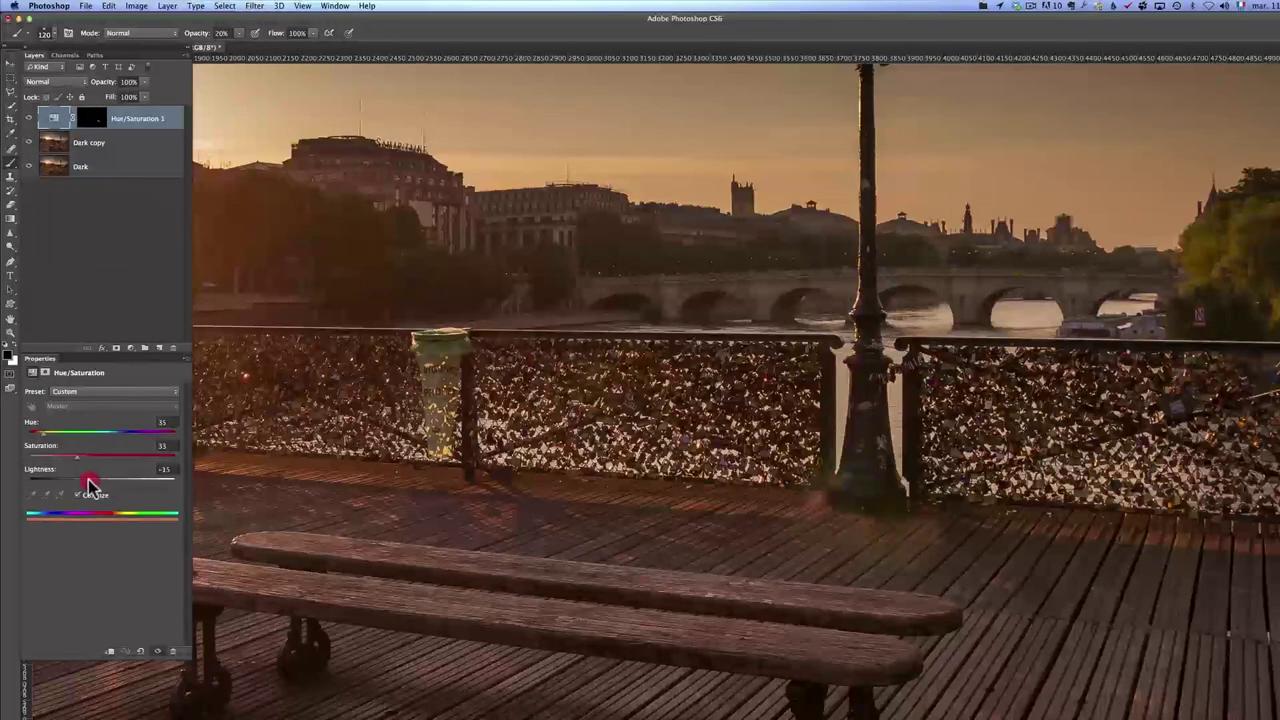
left_click_drag(88, 484, 77, 481)
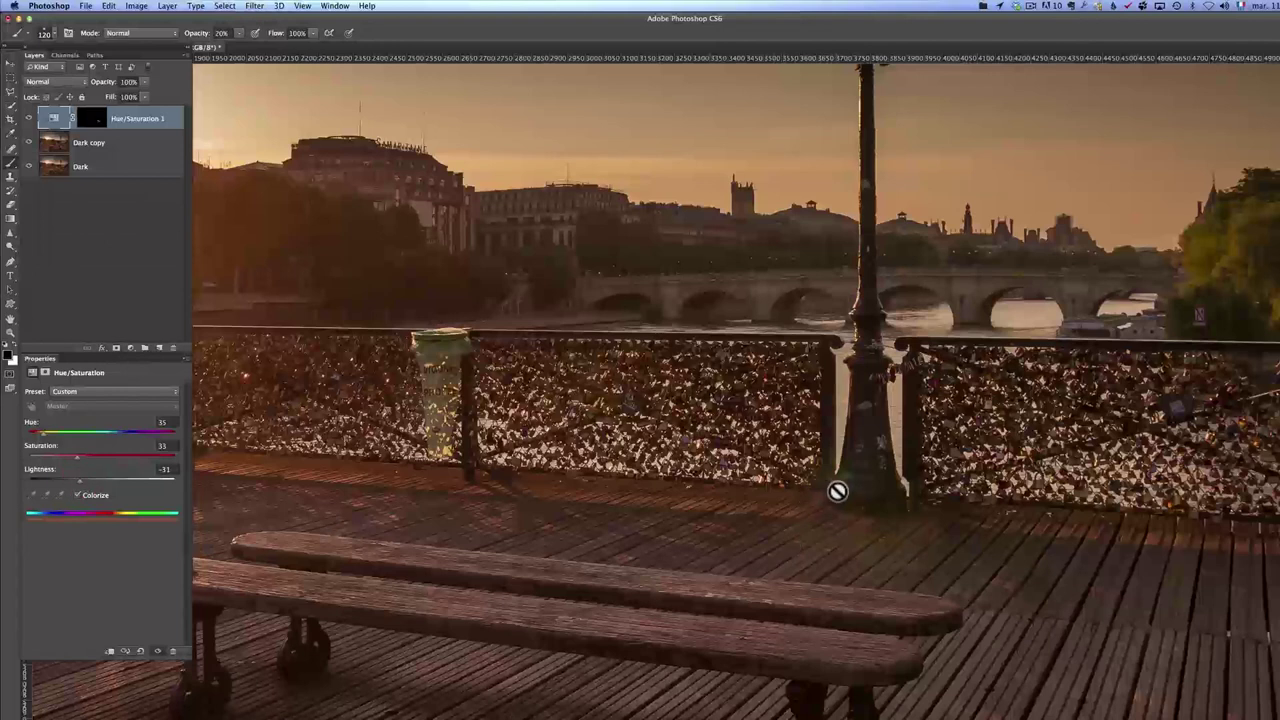
Paint the mask over the remaining flare at the post base, compare, and zoom out
left_click(91, 118)
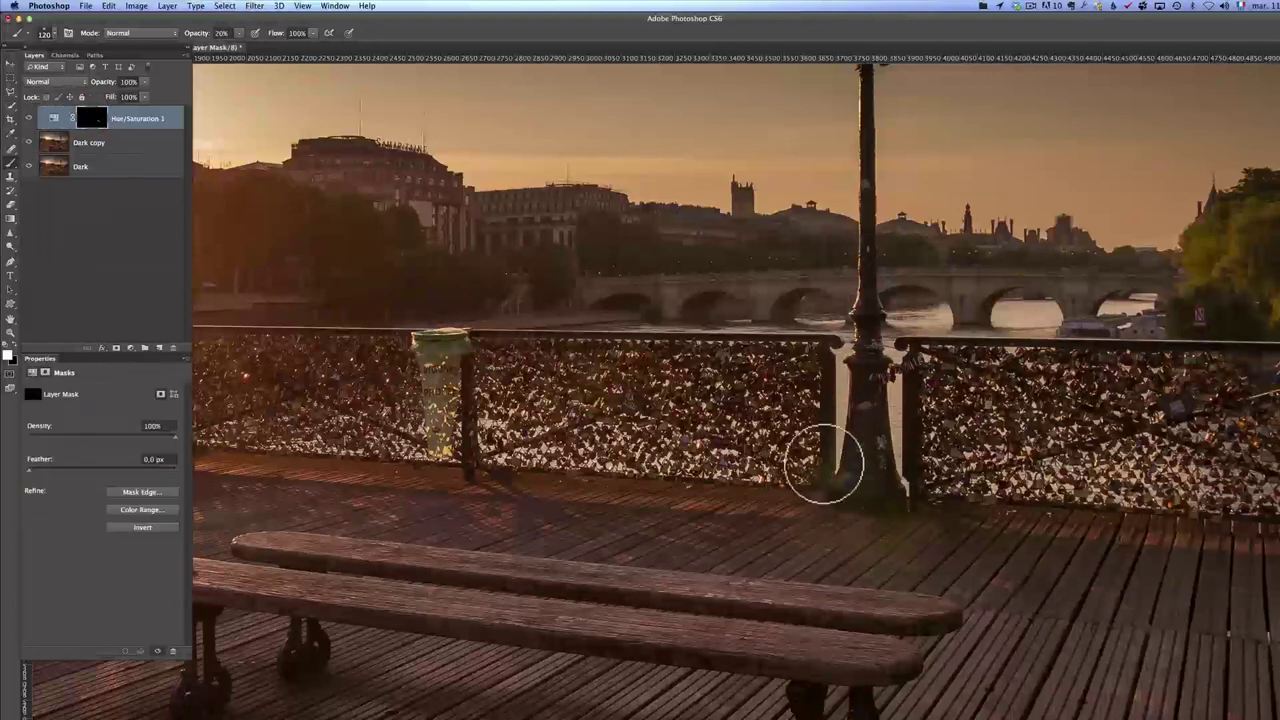
key("x")
left_click(838, 474)
mouse_move(838, 474)
left_mouse_down()
mouse_move(900, 494)
mouse_move(886, 530)
mouse_move(806, 522)
mouse_move(886, 543)
left_mouse_up()
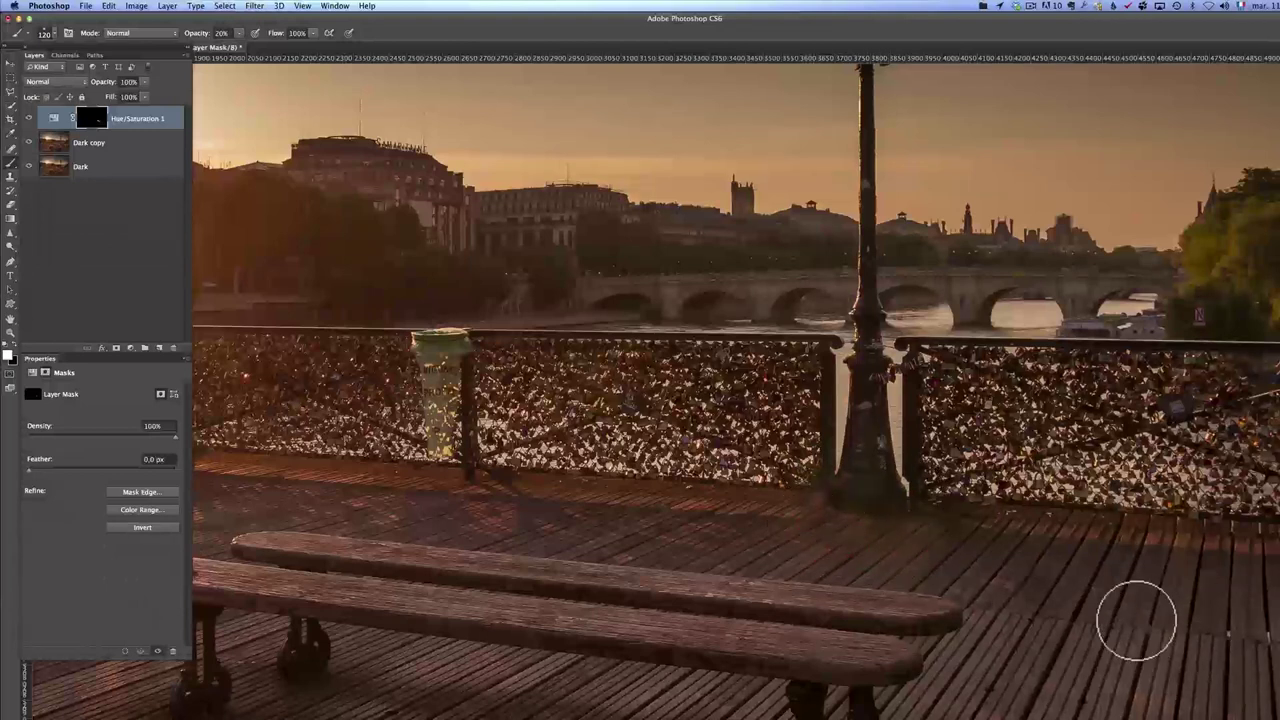
left_click(30, 119)
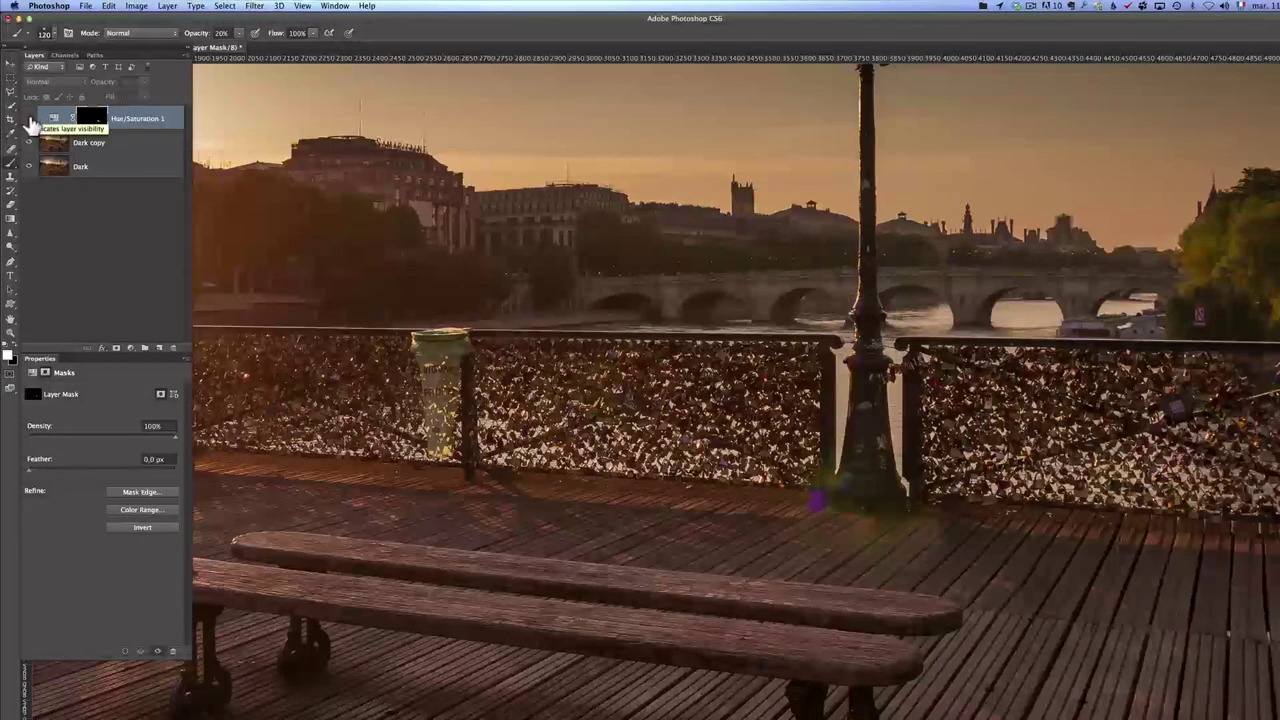
left_click(30, 119)
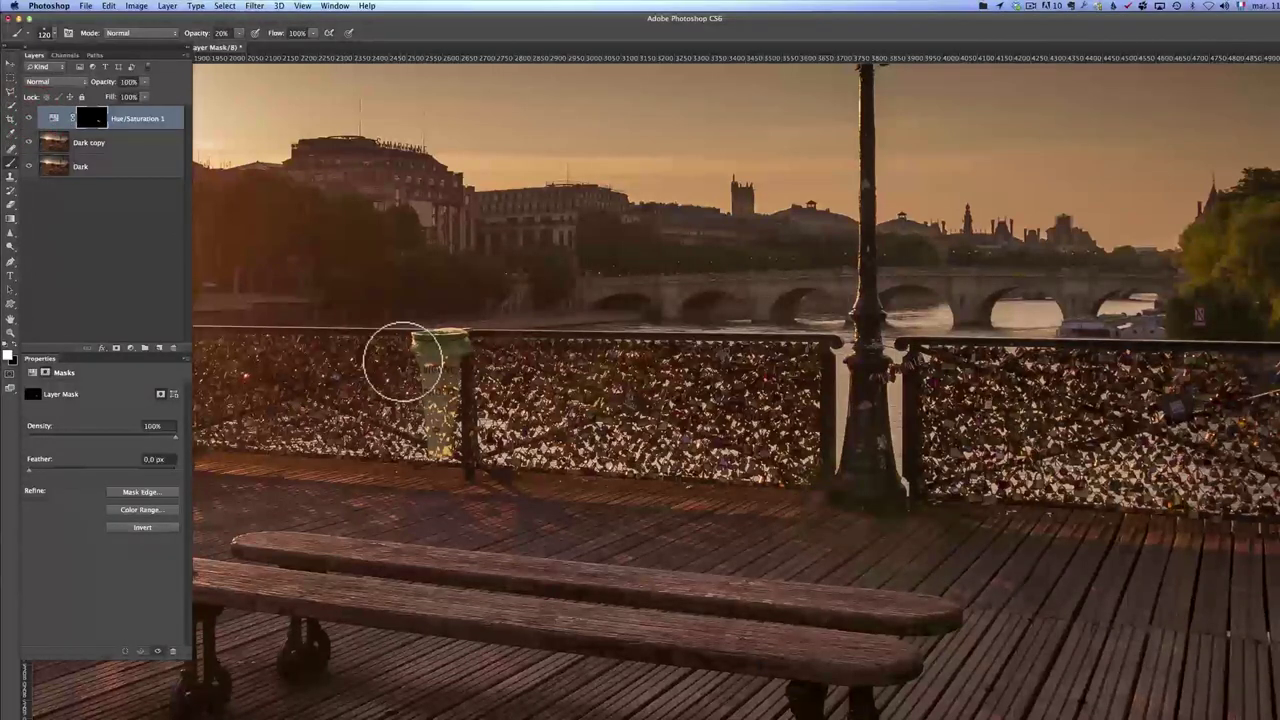
key("z")
left_click(466, 406, "alt")
left_click(454, 402, "alt")
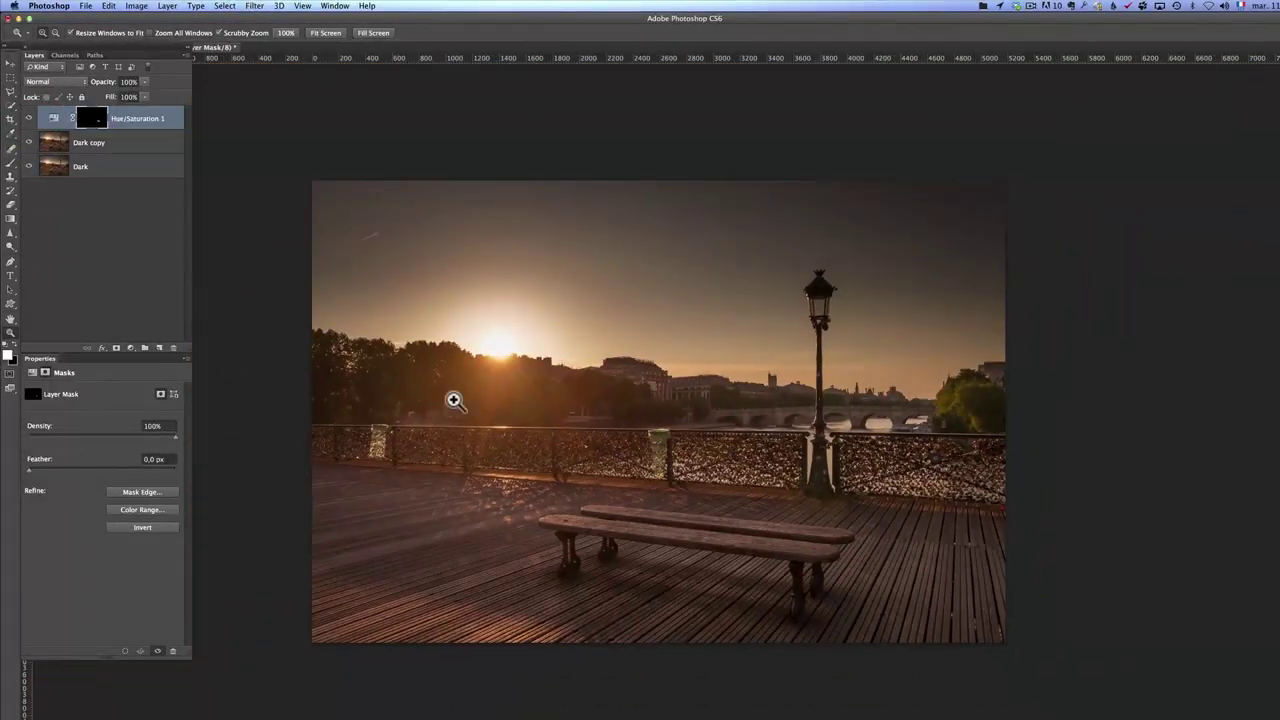
left_click(826, 500)
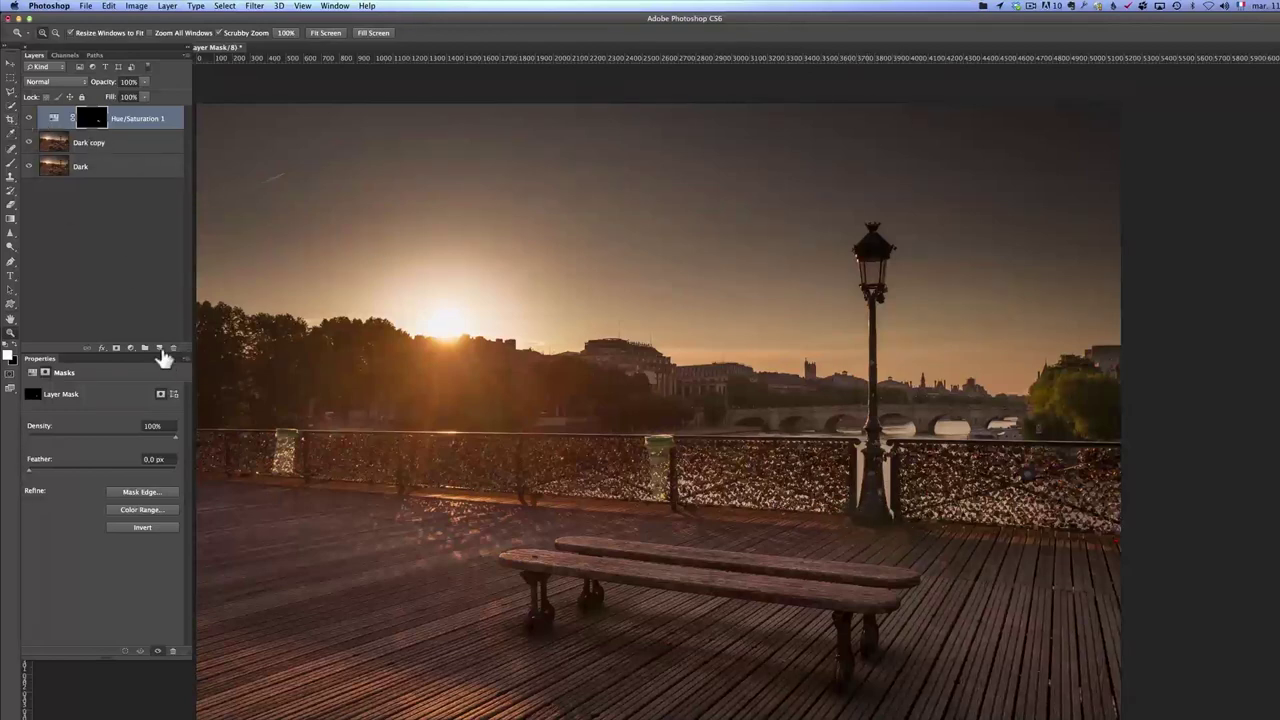
Add a new Overlay-mode layer and set a large brush of about 804 px
left_click(160, 349)
left_click(68, 82)
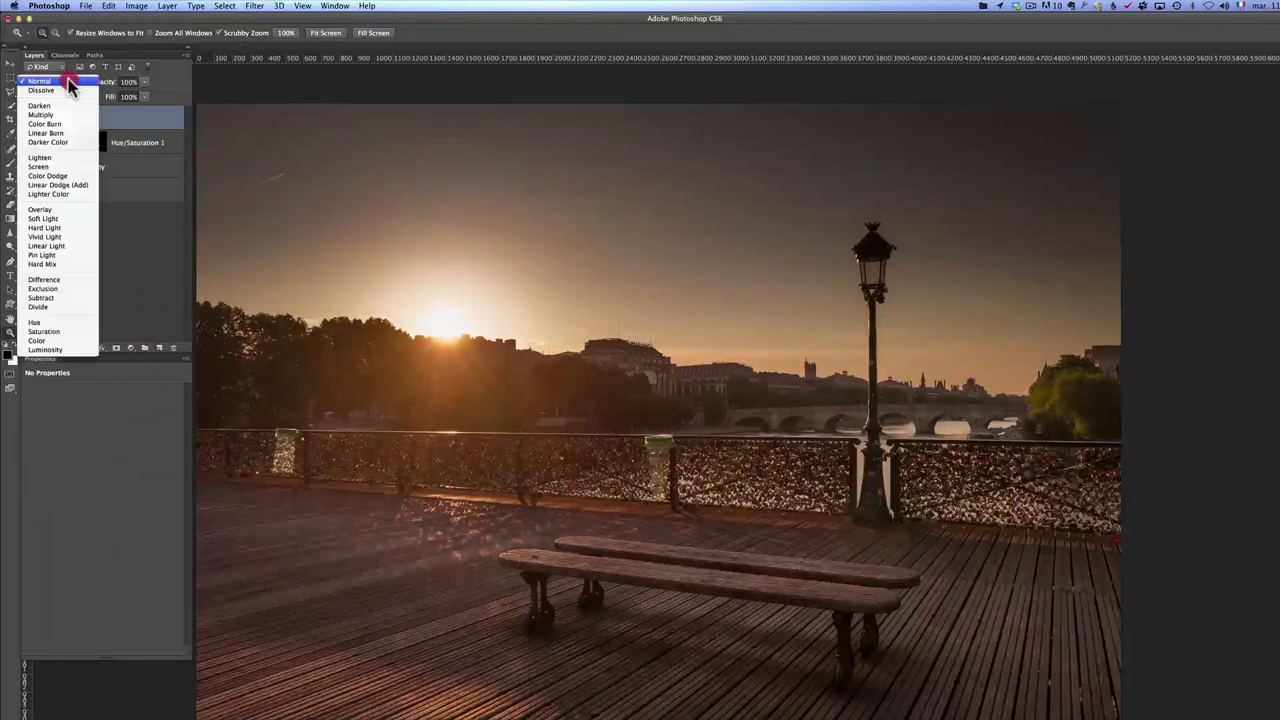
left_click(79, 210)
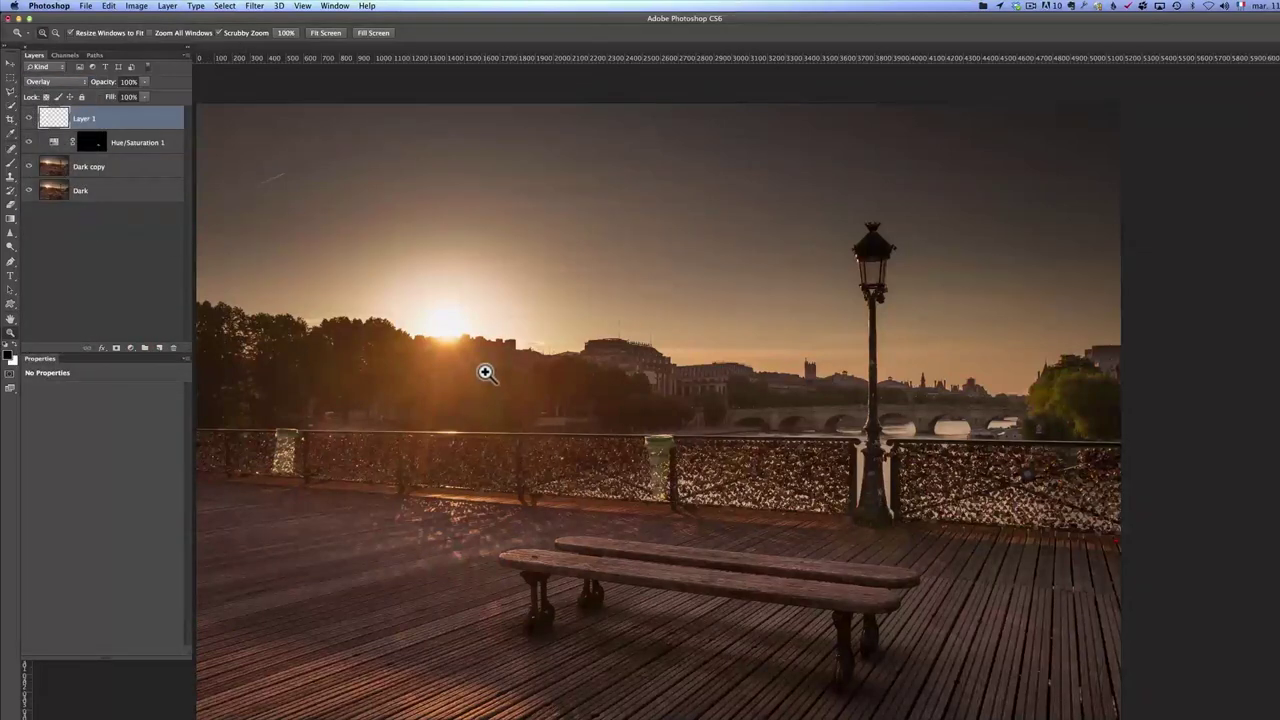
key("b")
left_click_drag(529, 437, 640, 440)
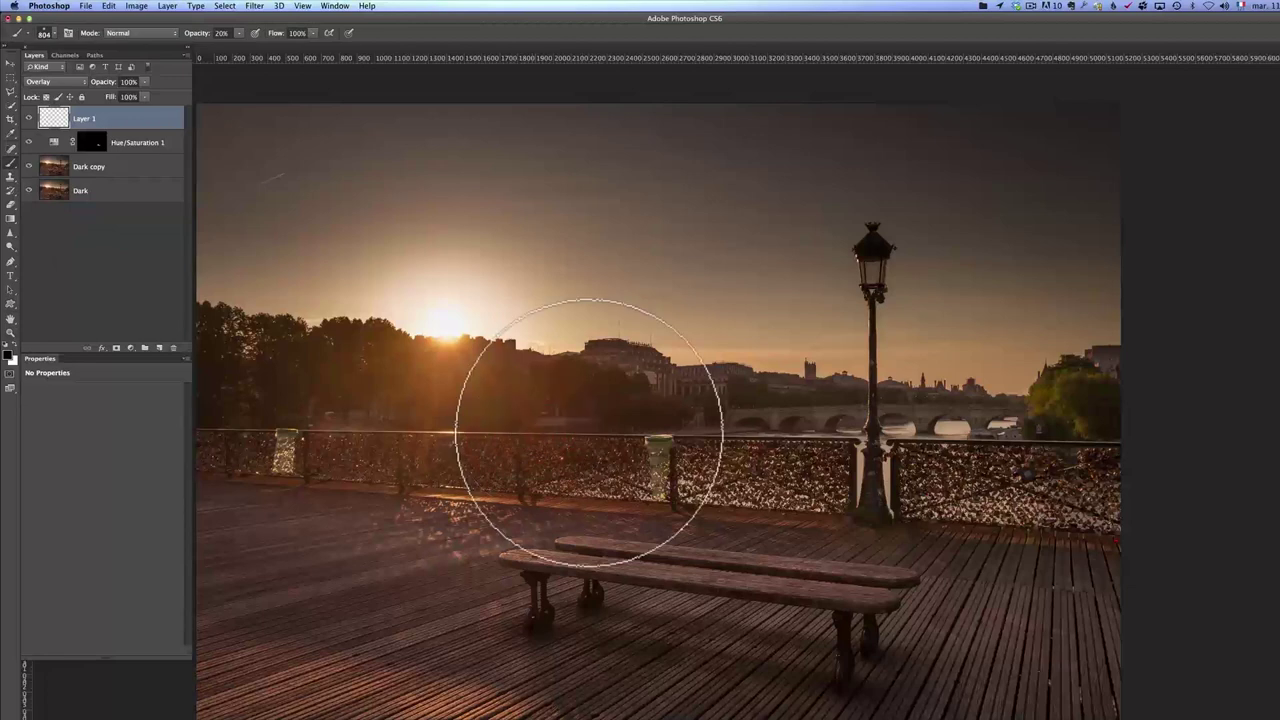
Paint over the railing, decking and lamppost base, then lower the layer opacity to 80%
mouse_move(766, 719)
left_mouse_down()
mouse_move(630, 489)
mouse_move(740, 463)
mouse_move(592, 476)
mouse_move(786, 528)
mouse_move(611, 455)
mouse_move(631, 448)
mouse_move(502, 387)
left_mouse_up()
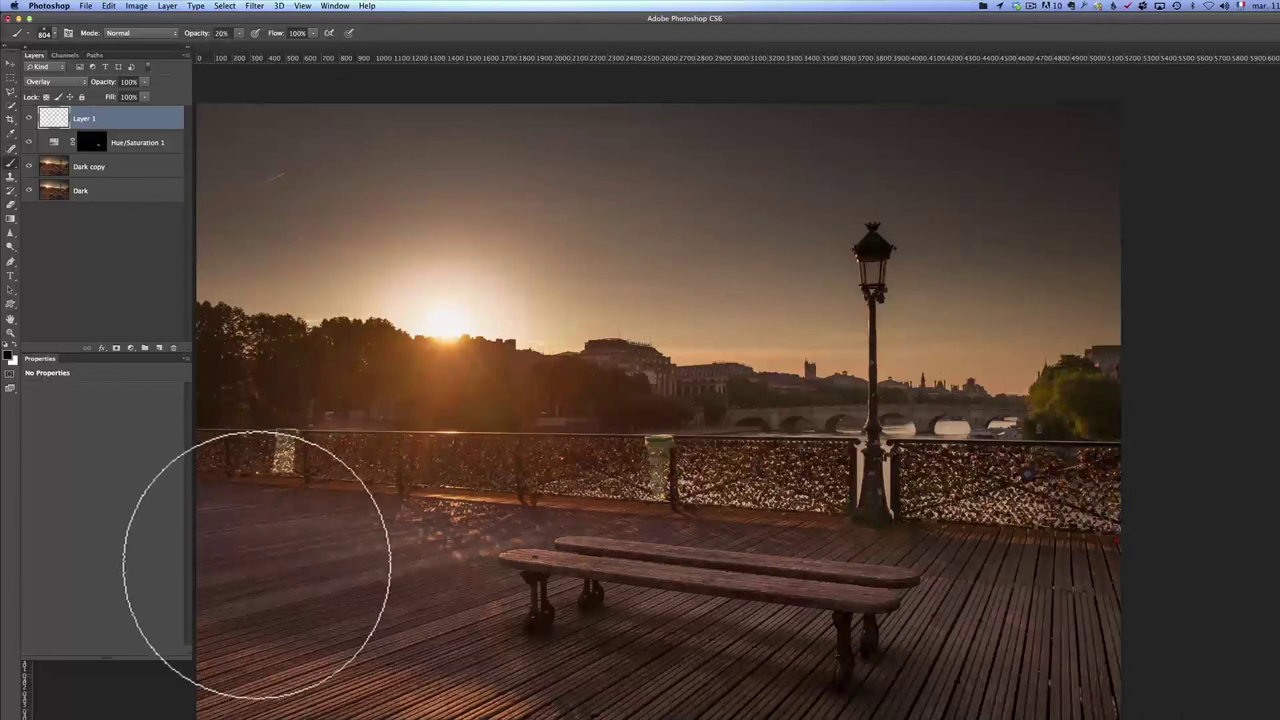
mouse_move(286, 543)
left_mouse_down()
mouse_move(606, 702)
mouse_move(275, 578)
mouse_move(960, 697)
mouse_move(1066, 562)
left_mouse_up()
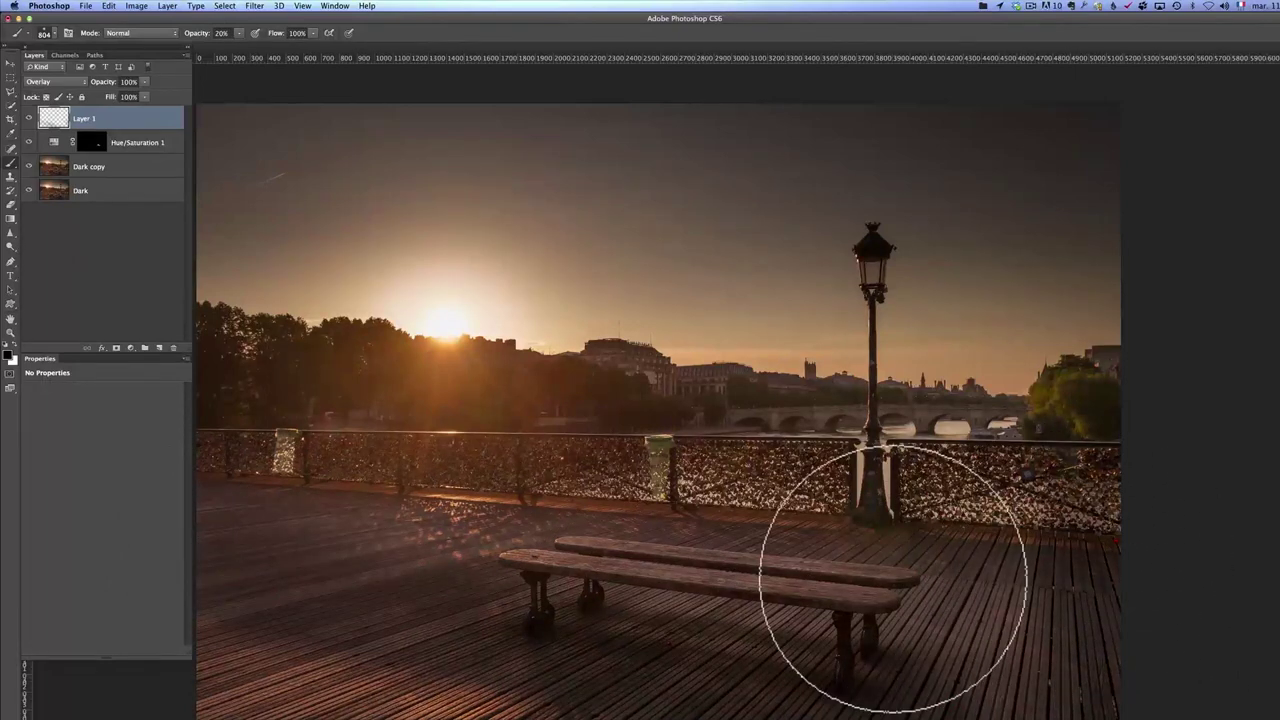
left_click(874, 531)
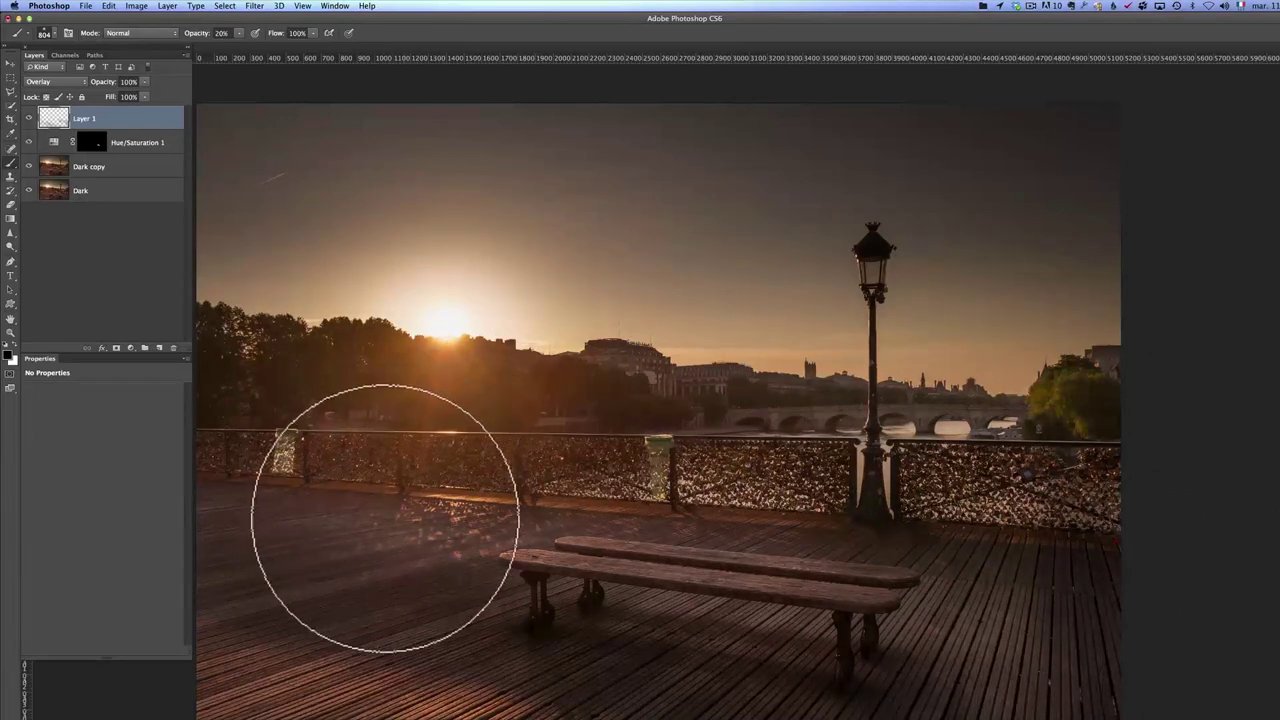
left_click(571, 697)
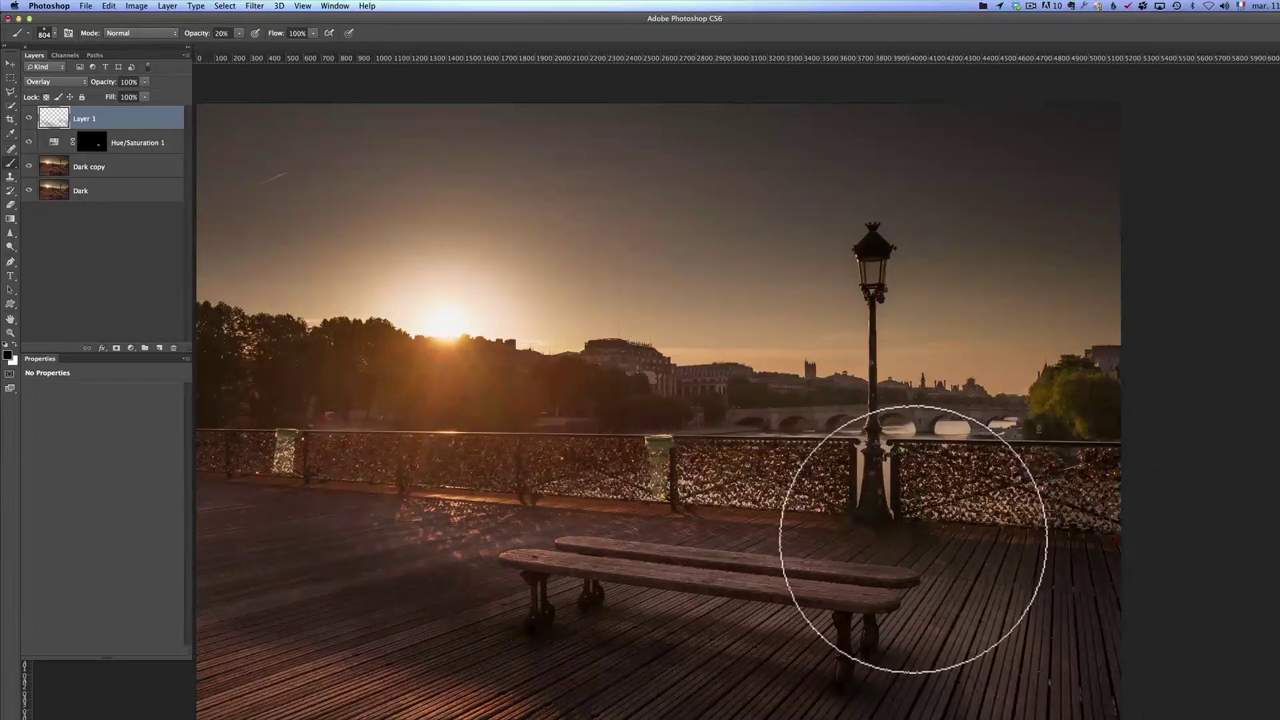
left_click(1126, 690)
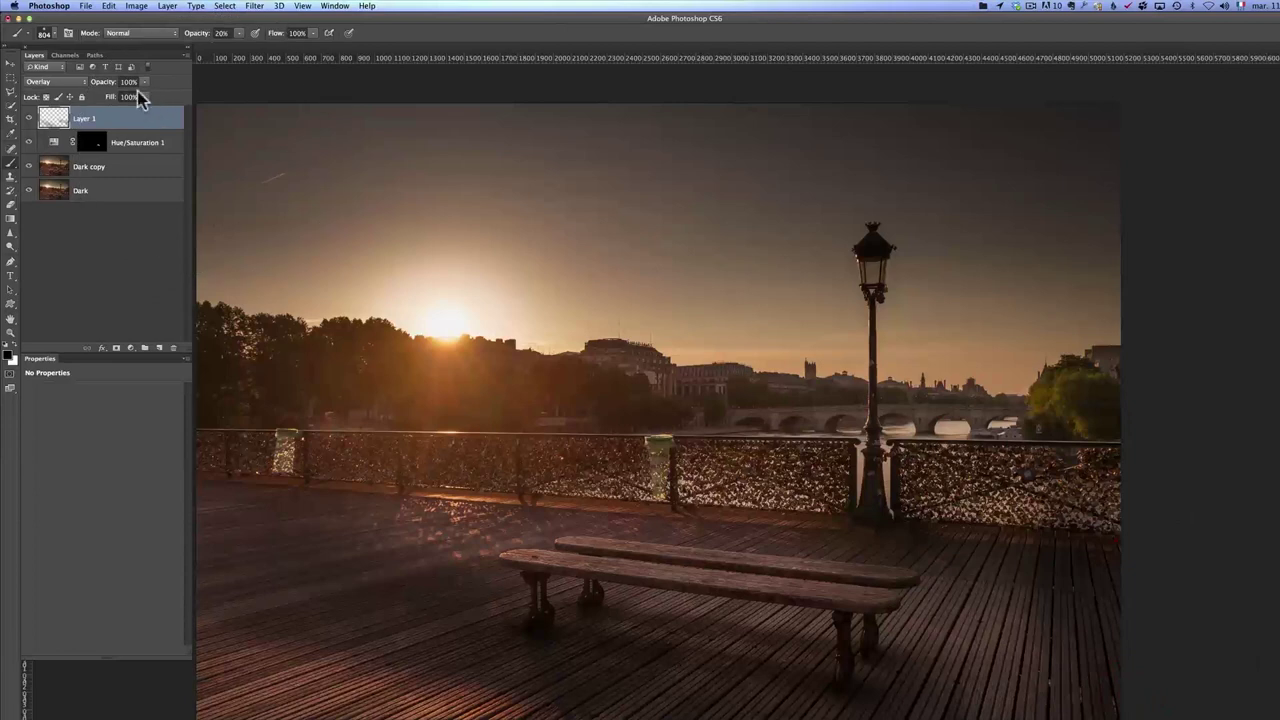
left_click_drag(107, 88, 100, 88)
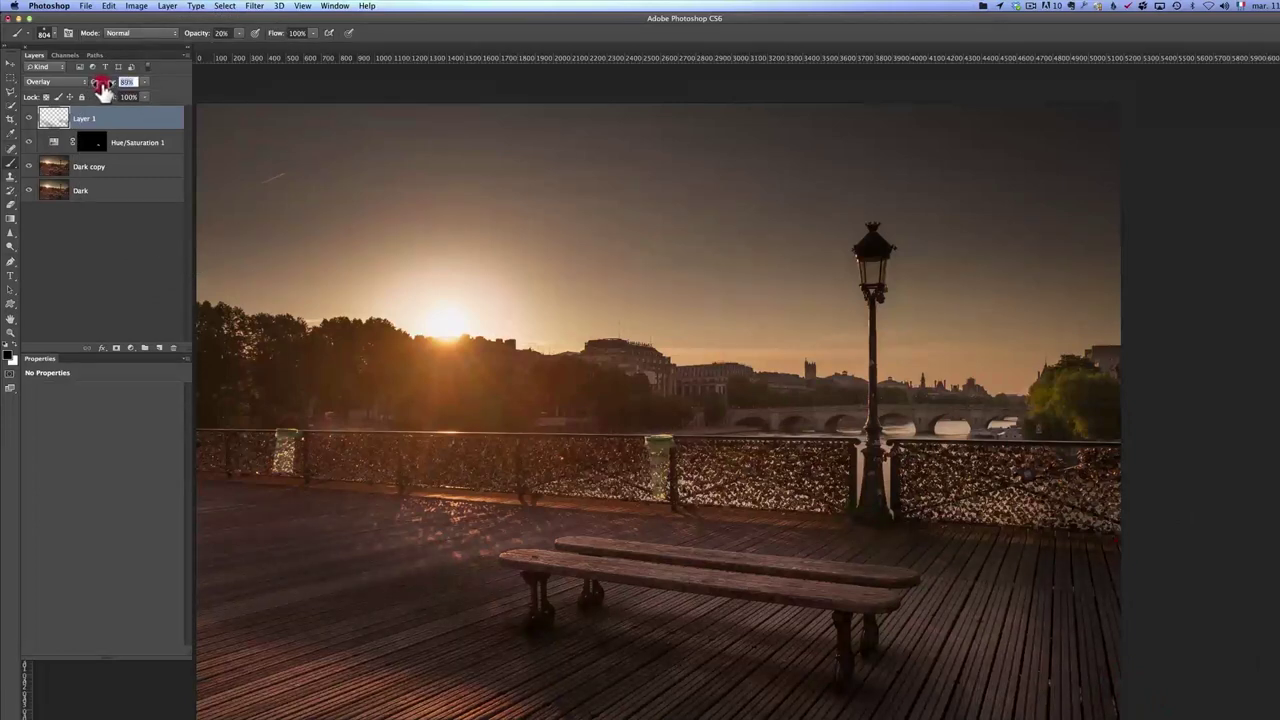
Confirm the 80% opacity, add Layer 2 in Overlay mode, and shrink the brush to 186 px
left_click(104, 88)
left_click(159, 349)
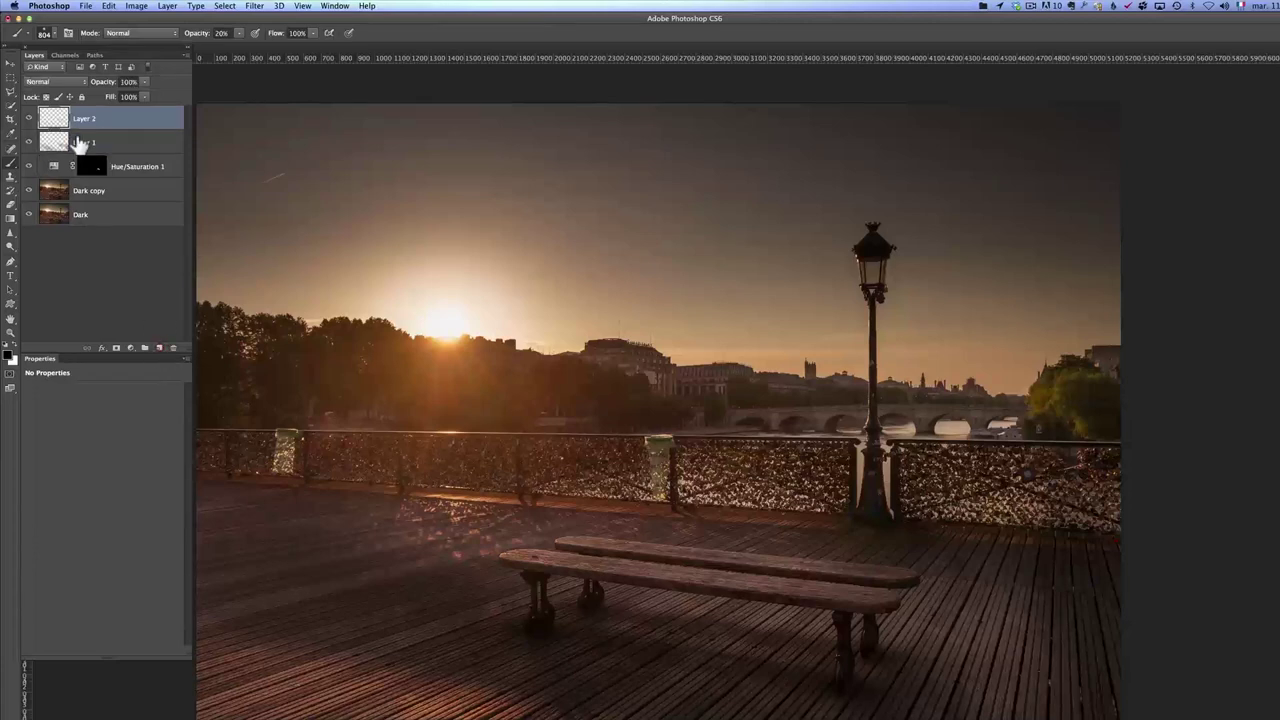
left_click(55, 80)
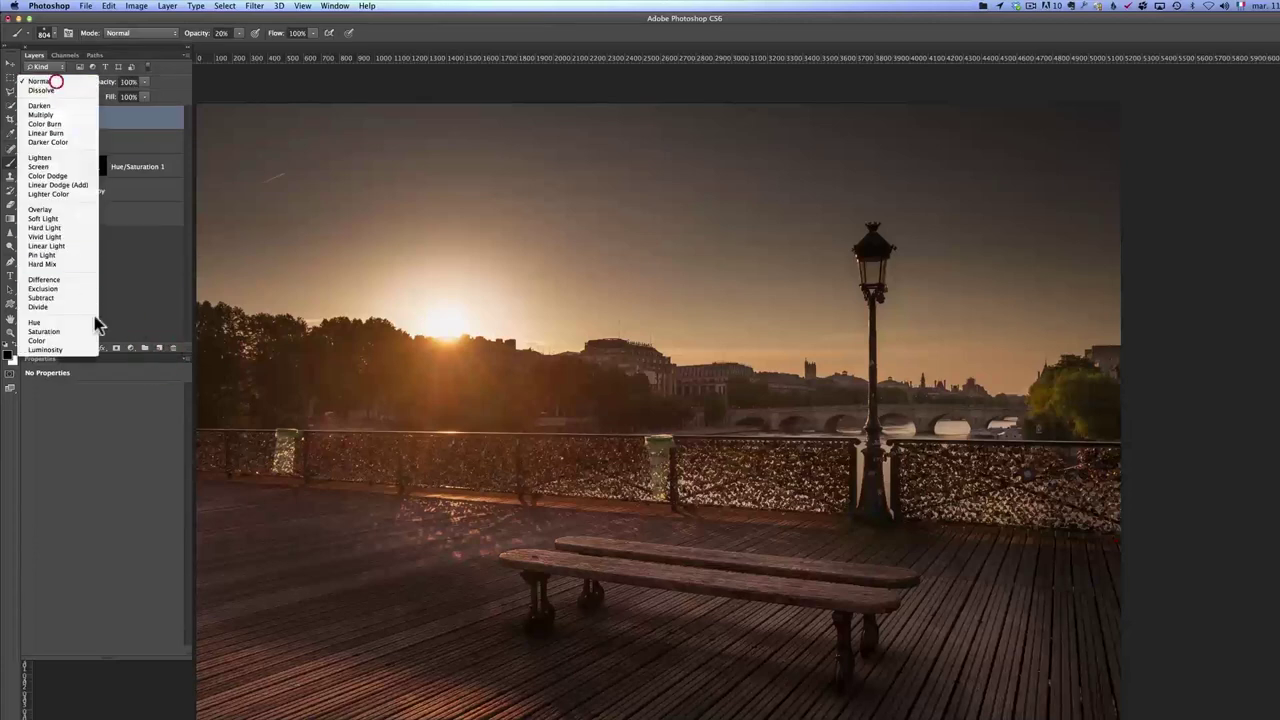
left_click(68, 210)
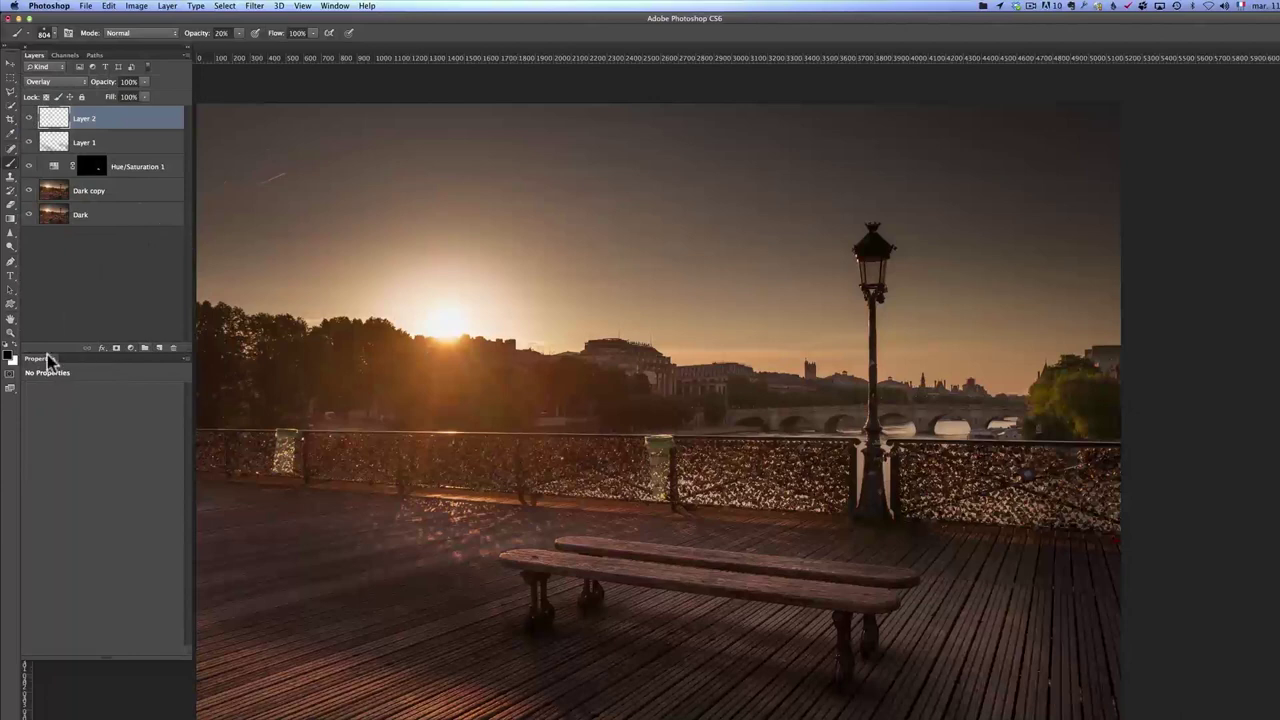
mouse_move(523, 366)
left_mouse_down()
mouse_move(534, 371)
mouse_move(507, 369)
left_mouse_up()
Paint white over the right-side trees and skyline to brighten them, then zoom near the bridge
mouse_move(659, 356)
left_mouse_down()
mouse_move(605, 350)
mouse_move(631, 384)
mouse_move(636, 363)
mouse_move(685, 354)
mouse_move(887, 370)
mouse_move(842, 385)
mouse_move(946, 386)
mouse_move(803, 387)
mouse_move(880, 398)
left_mouse_up()
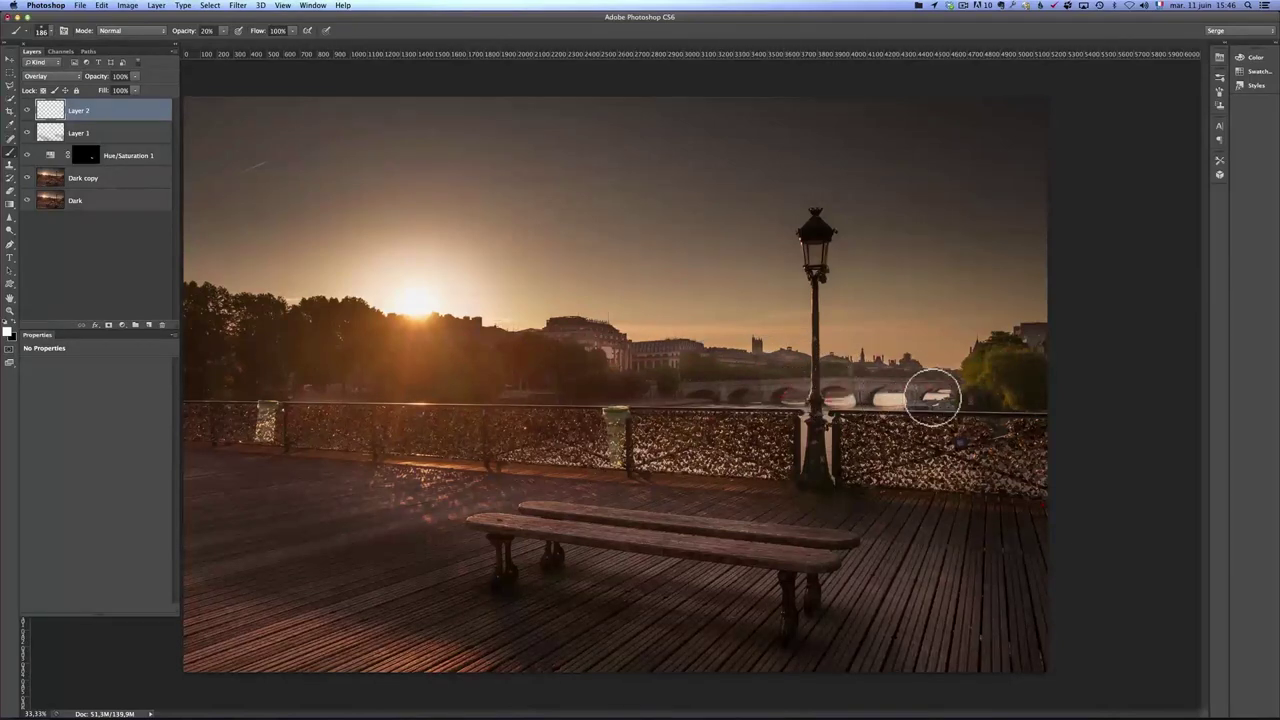
left_click_drag(980, 374, 1014, 394)
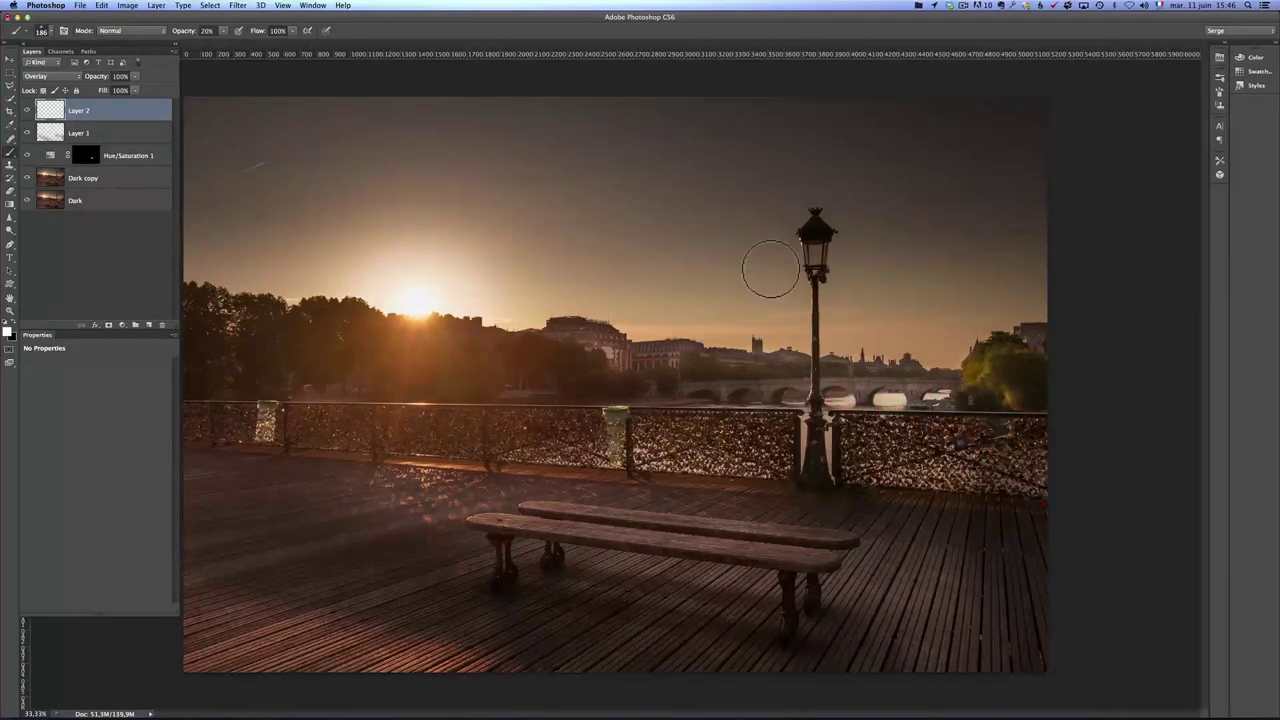
mouse_move(712, 400)
left_mouse_down()
mouse_move(660, 411)
mouse_move(724, 380)
left_mouse_up()
key("z")
left_click(390, 400, "alt")
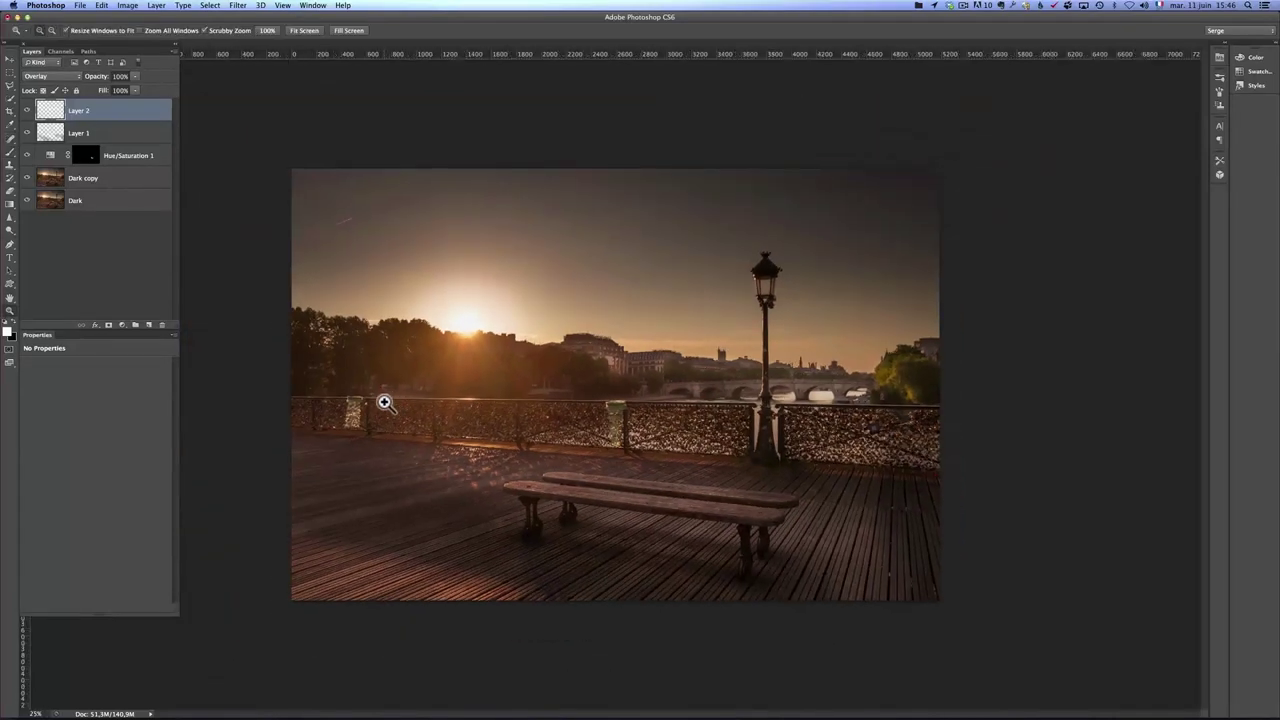
left_click(617, 379)
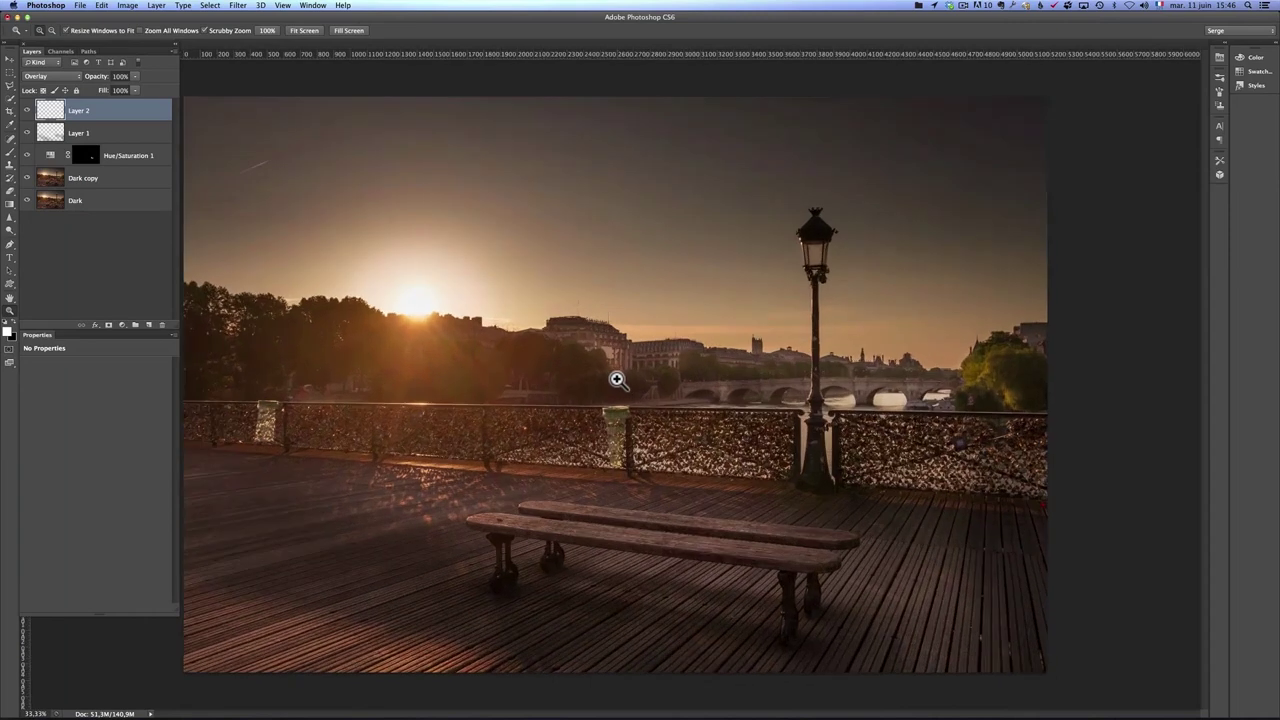
Zoom out and close PontDesArts-6.cr2, saving the changes
left_click(497, 301, "alt")
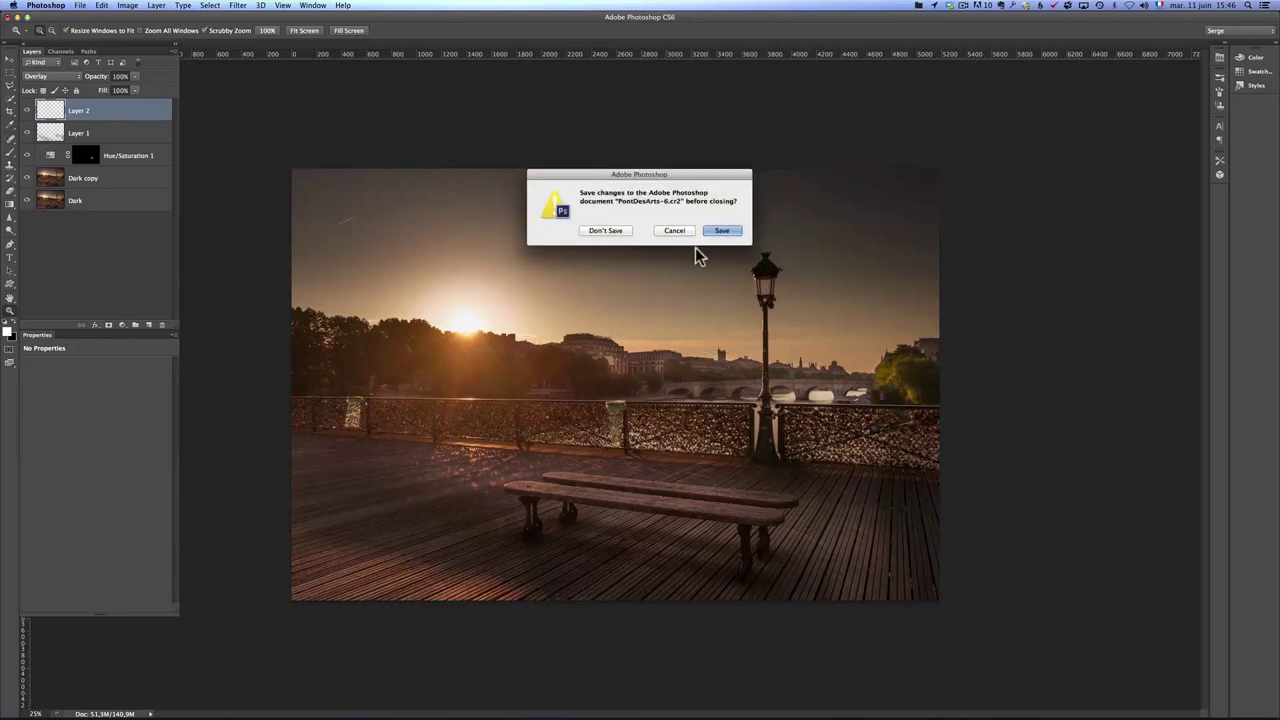
left_click(722, 230)
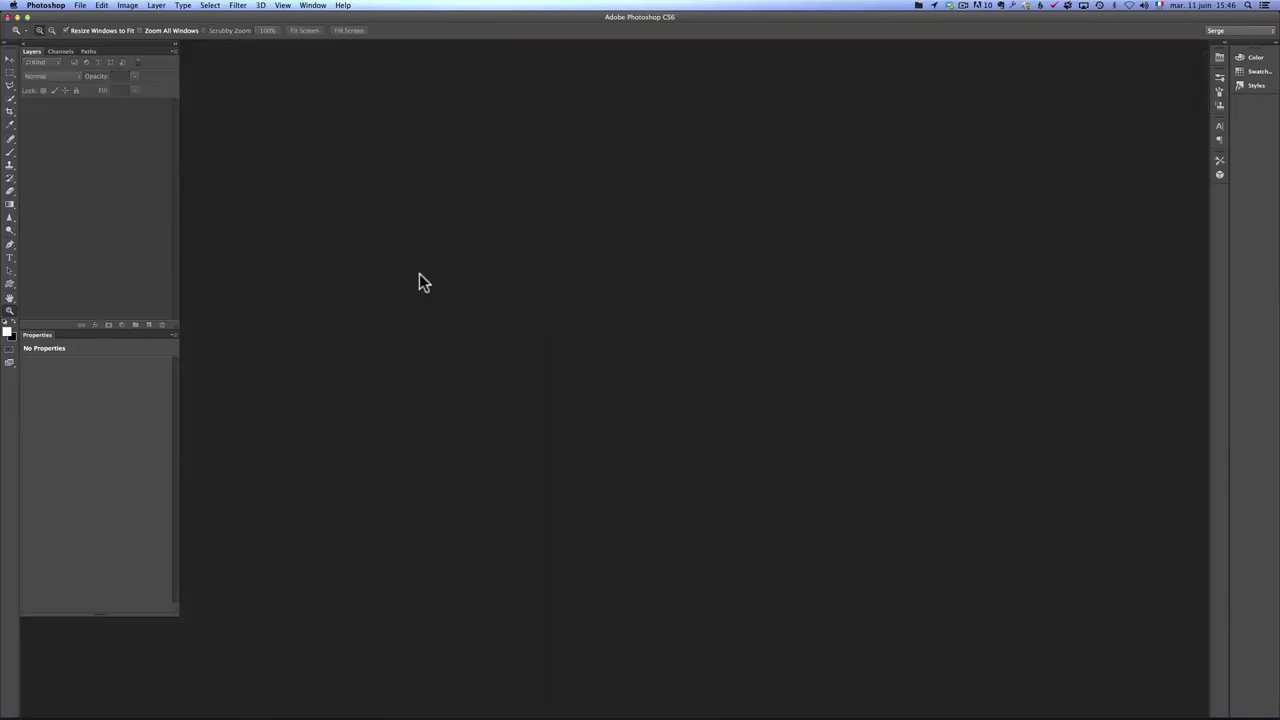
In Lightroom's Basic panel, set Shadows +39, Clarity +41 and fine-tune Vibrance to about +33
key("super+Tab")
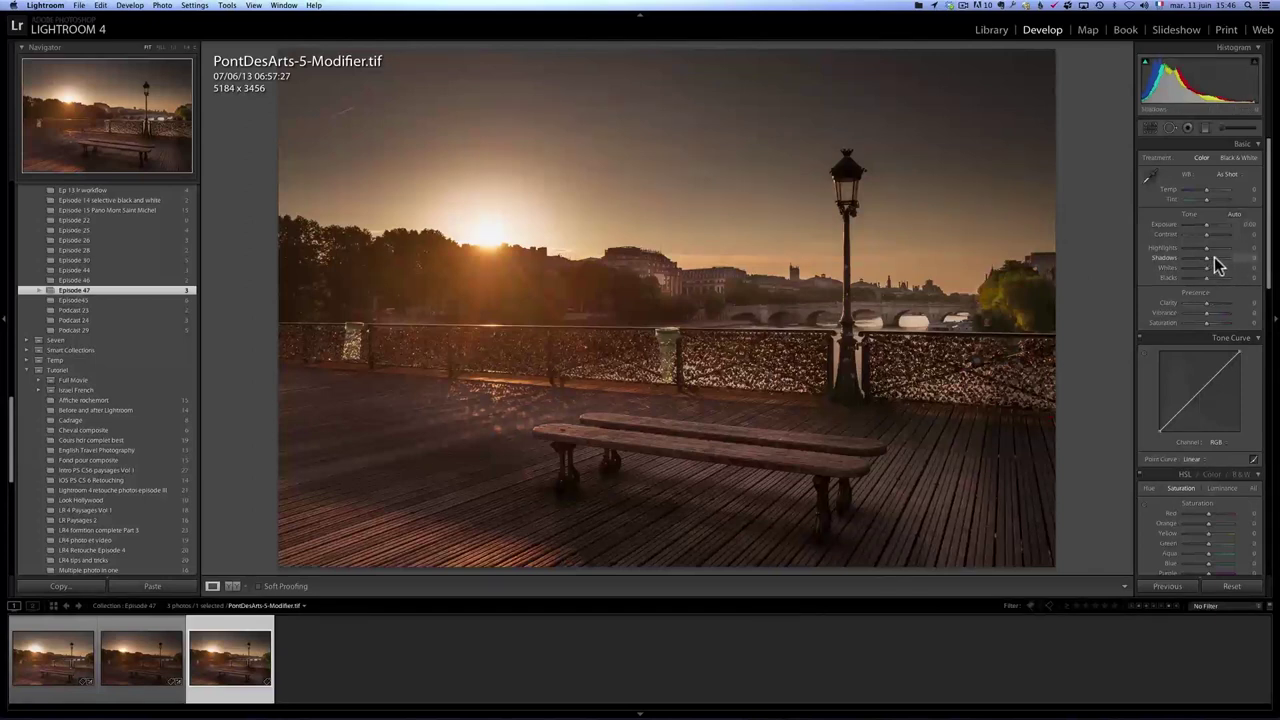
left_click_drag(1210, 264, 1197, 250)
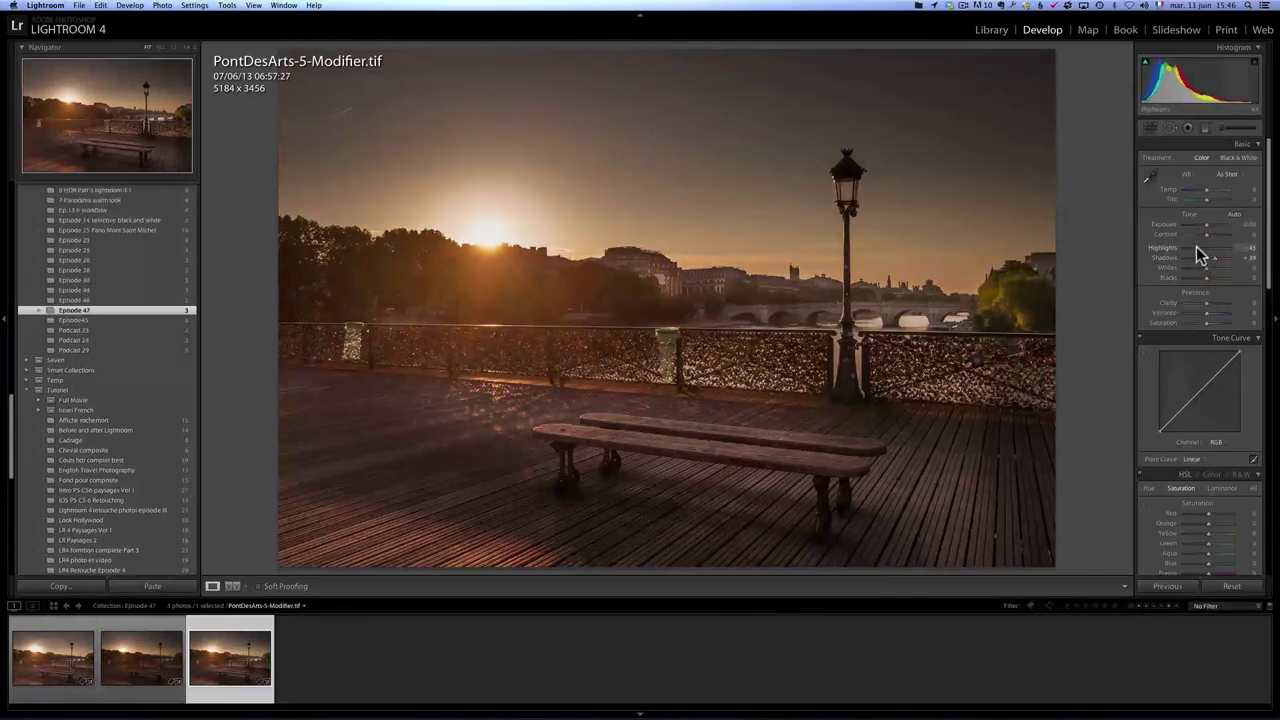
left_click_drag(1211, 307, 1217, 309)
left_click(1214, 317)
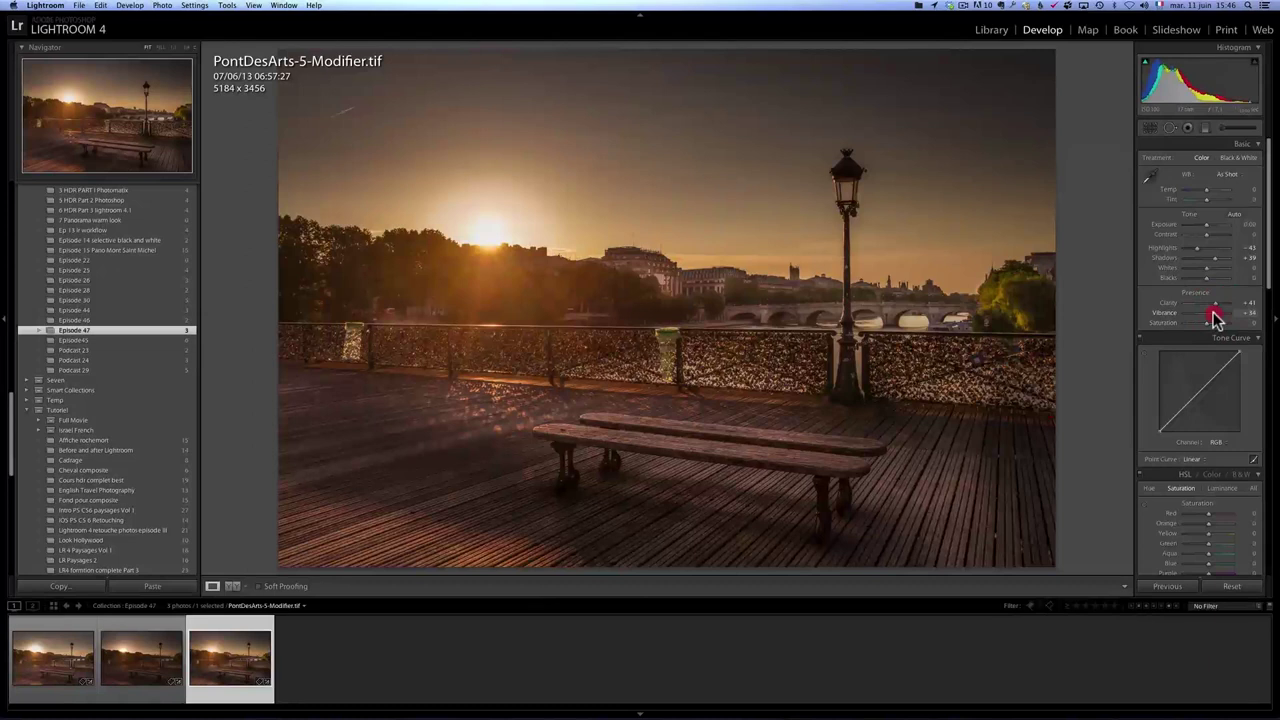
left_click_drag(1213, 312, 1208, 323)
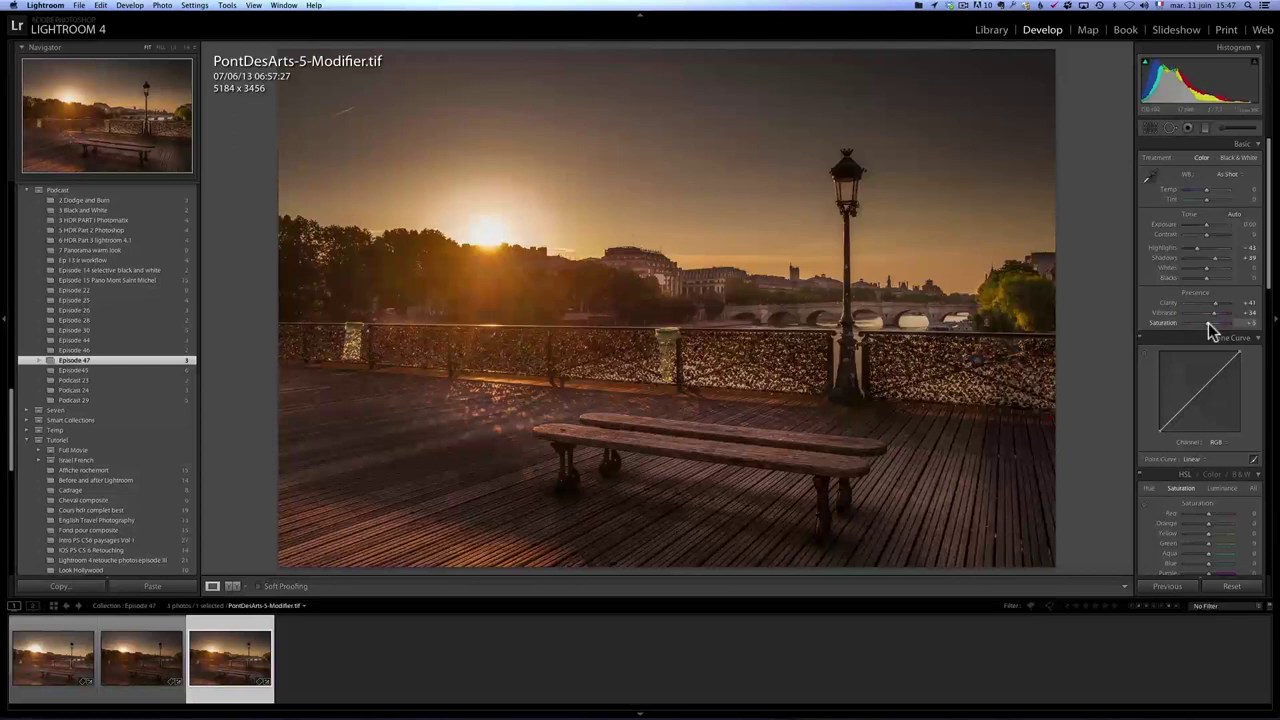
left_click_drag(1210, 314, 1210, 318)
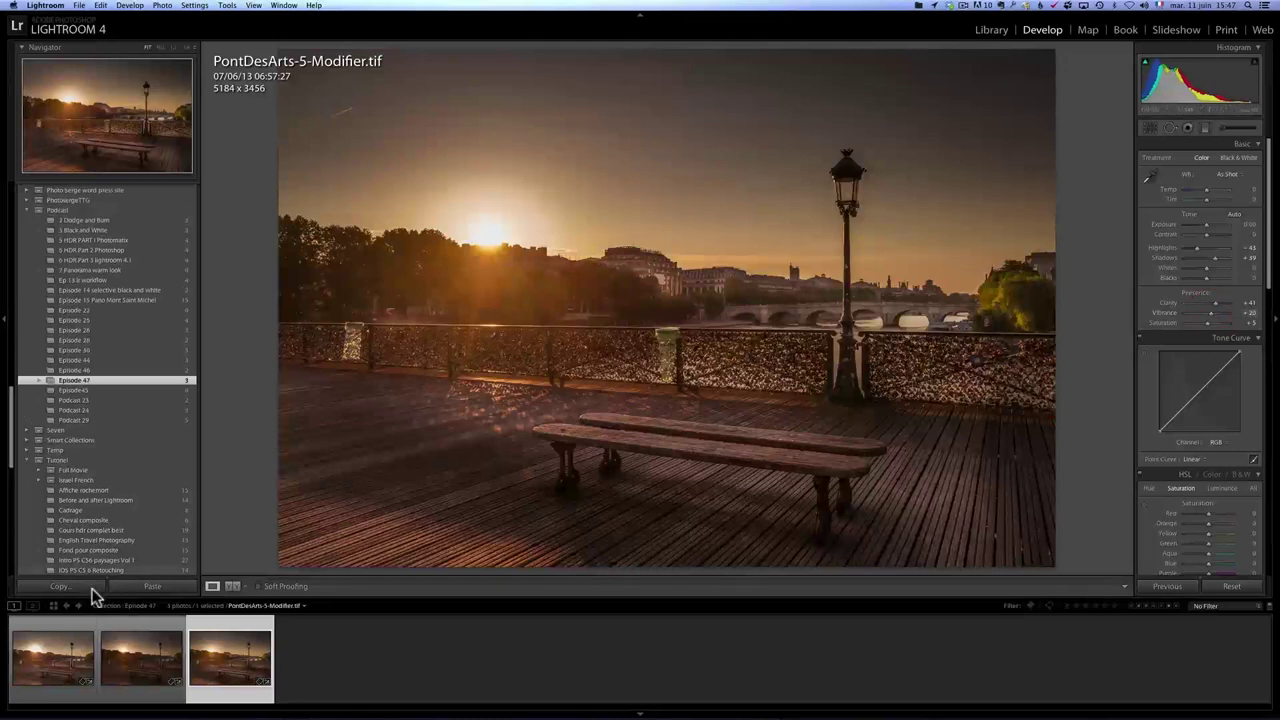
Reset PontDesArts-5.cr2 to defaults, compare it with the edited tif, then reselect the tif
left_click(45, 663)
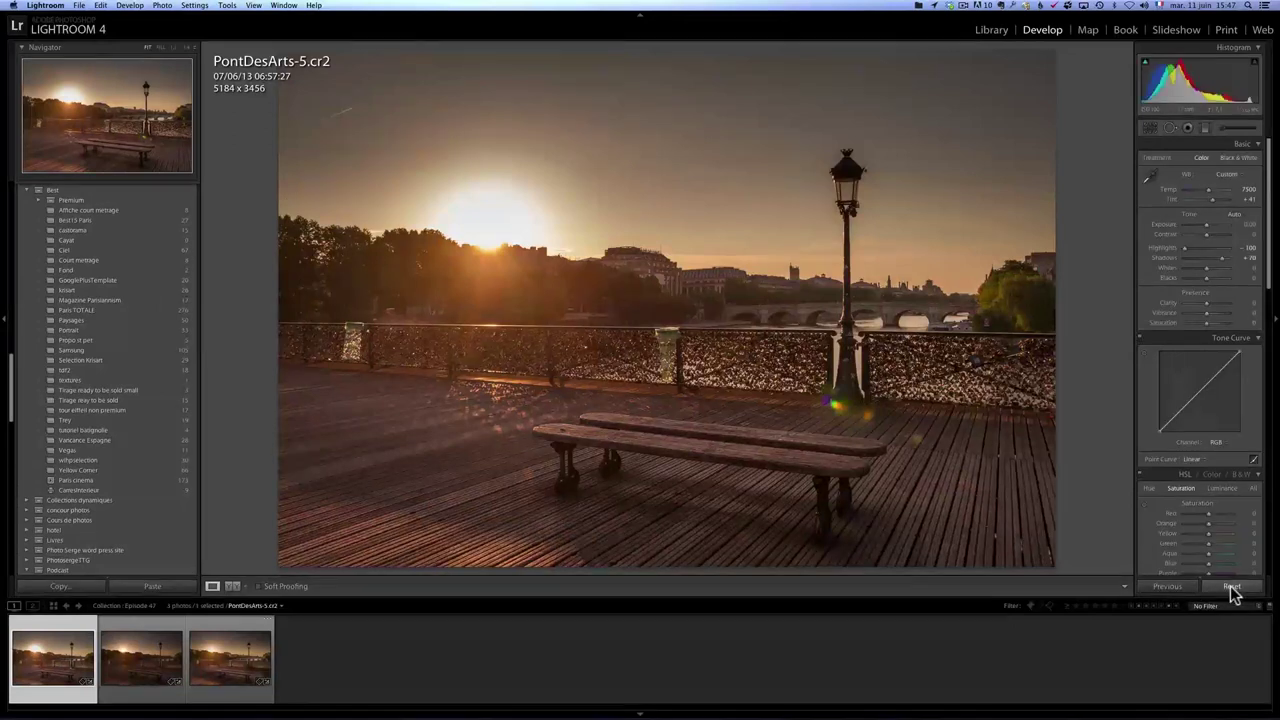
left_click(1232, 588)
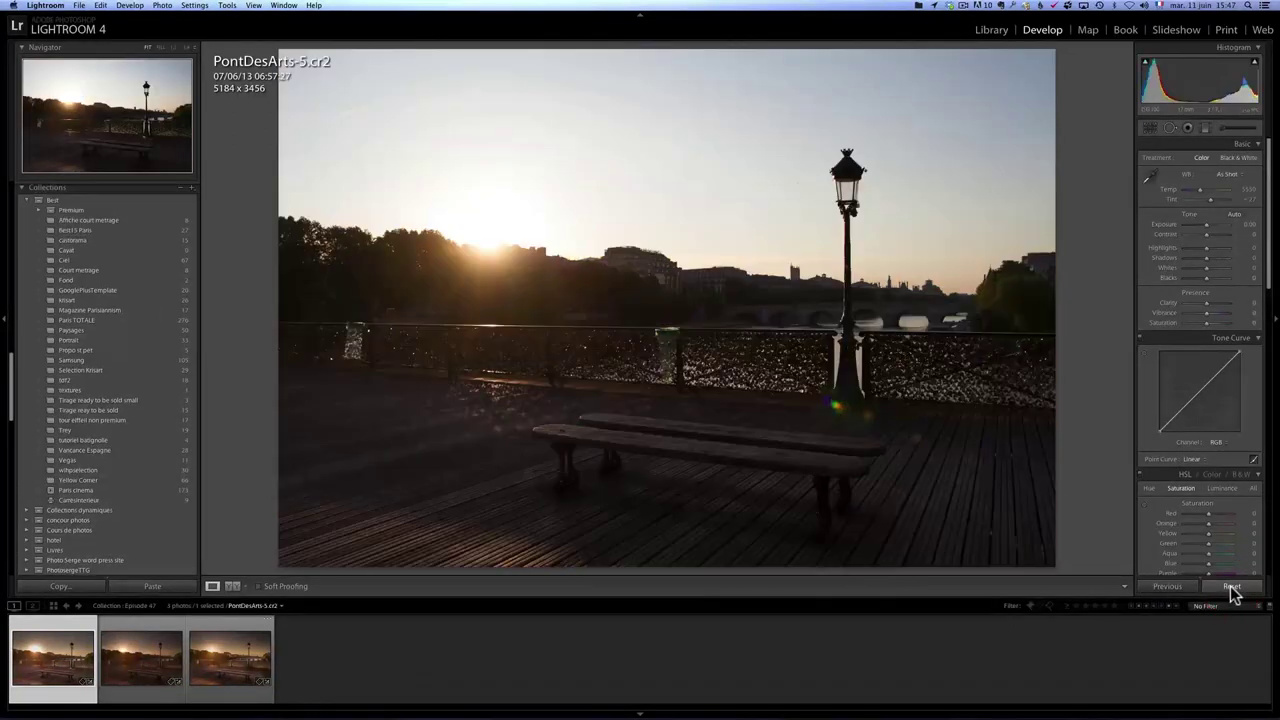
left_click(243, 678, "super")
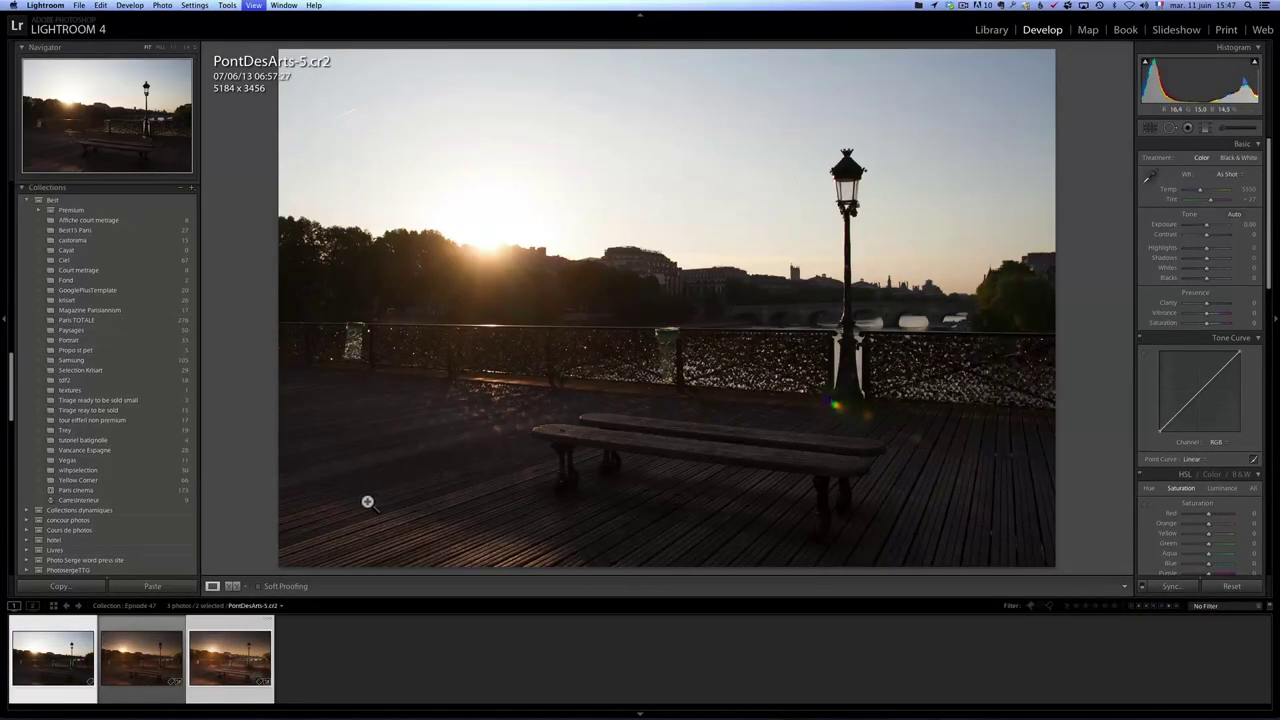
key("c")
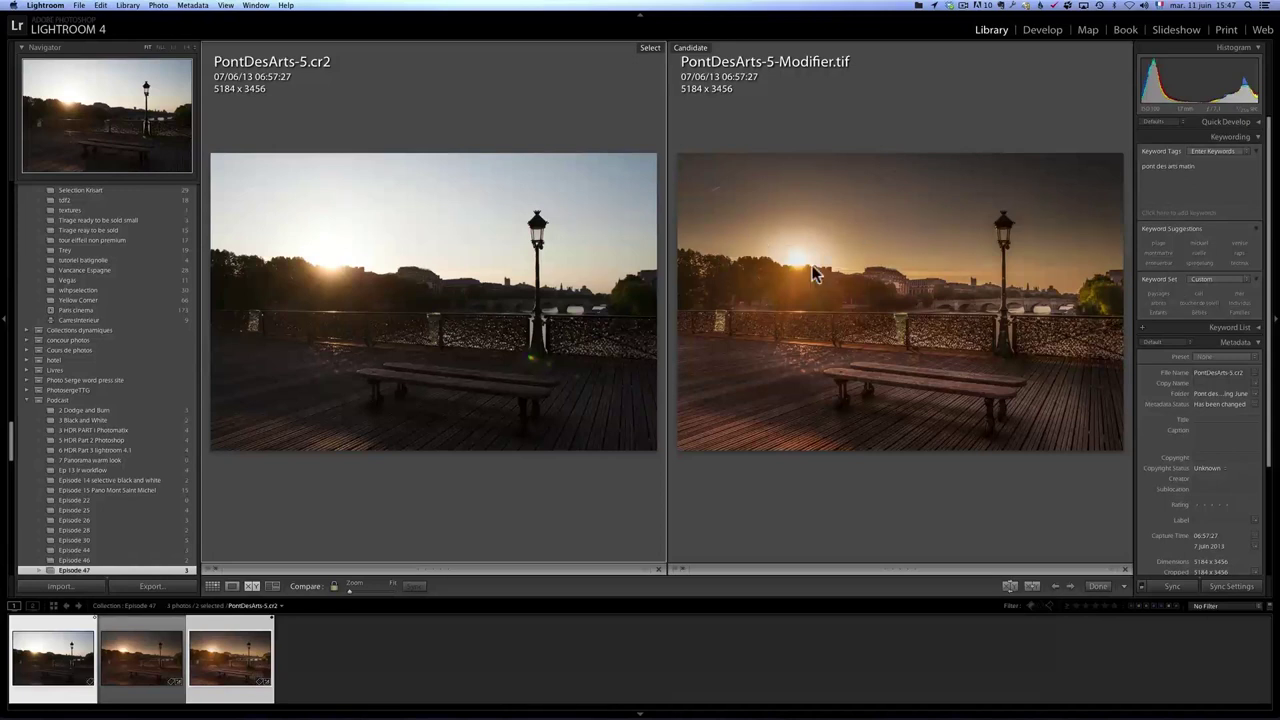
left_click(1100, 585)
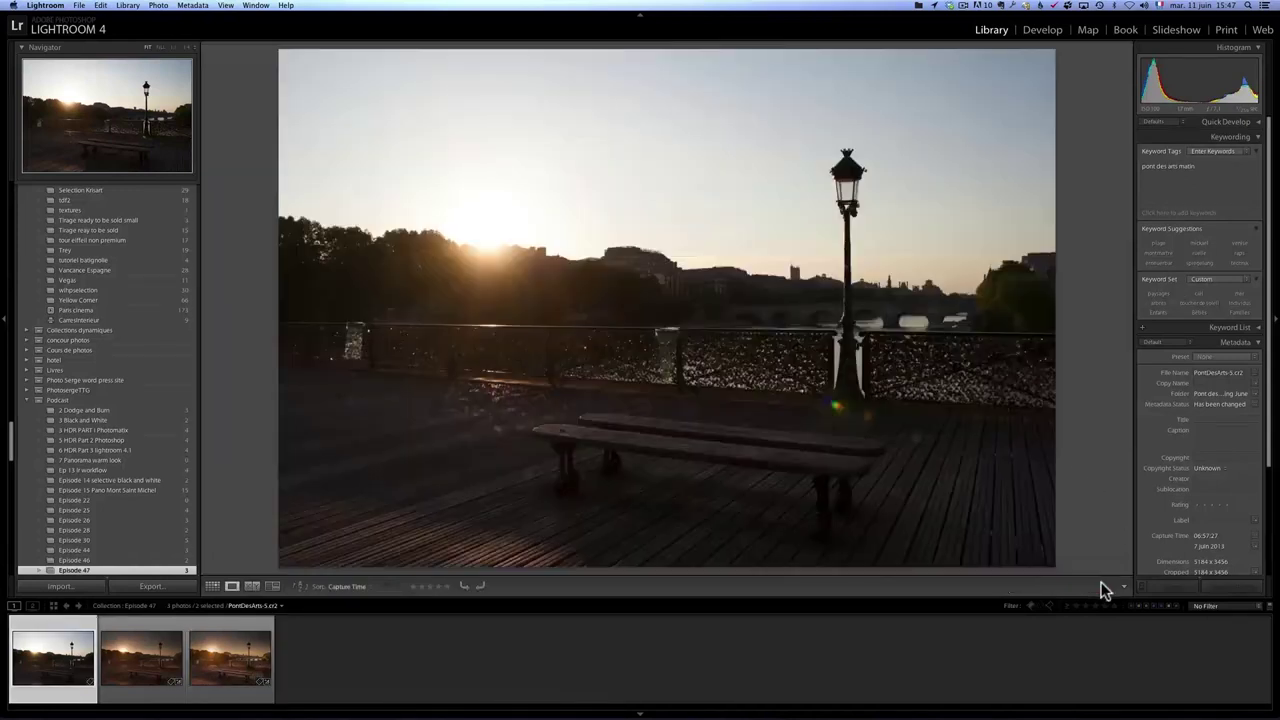
left_click(210, 657)
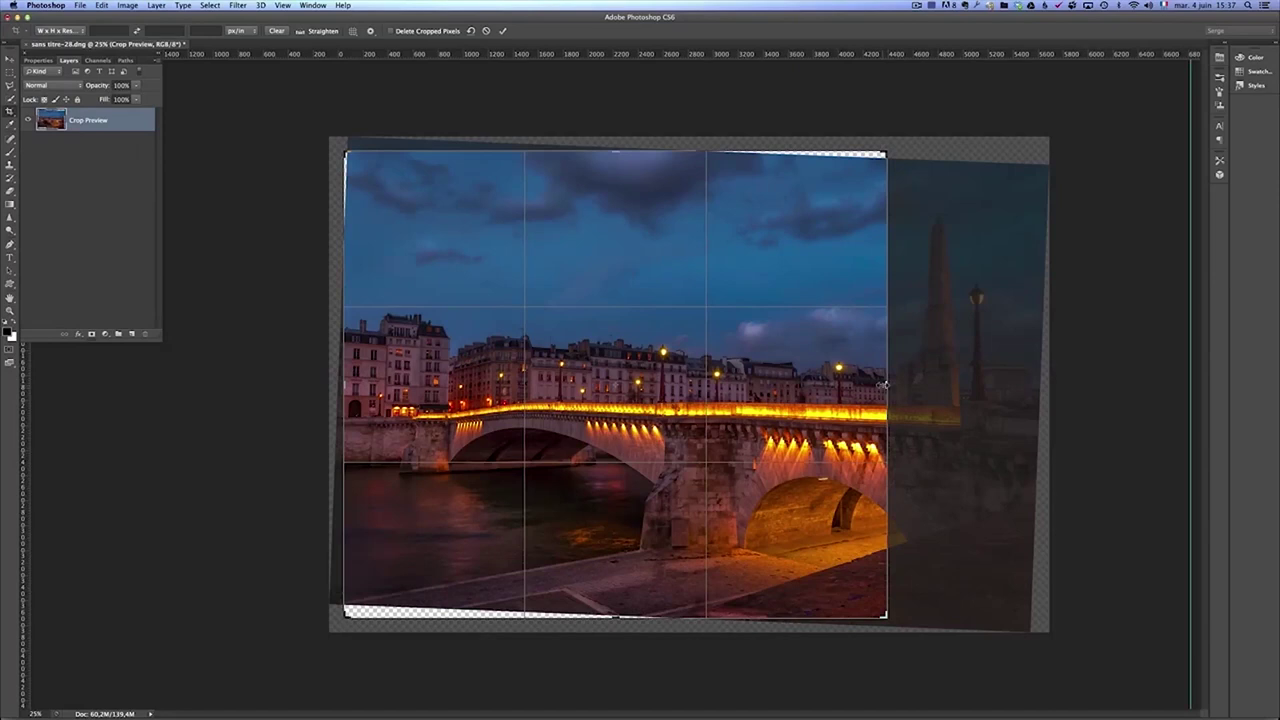
Drag the crop box's right edge outward to take in the obelisk
left_click_drag(886, 385, 980, 372)
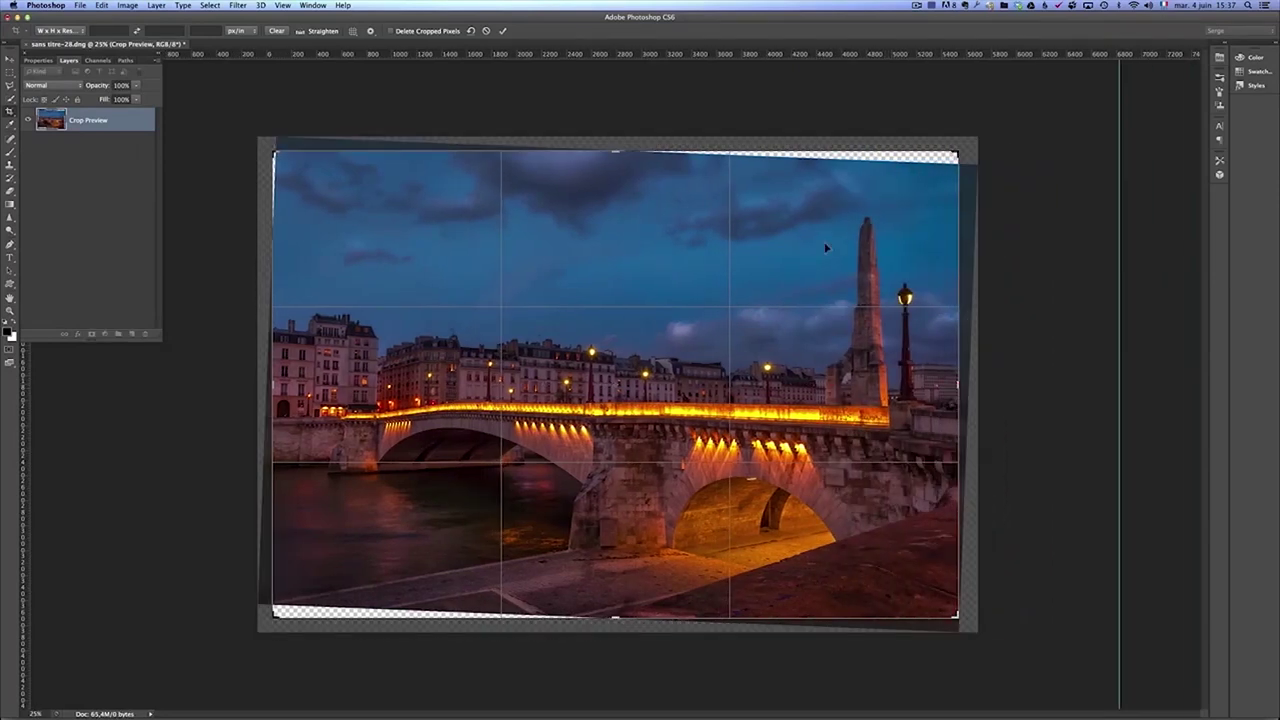